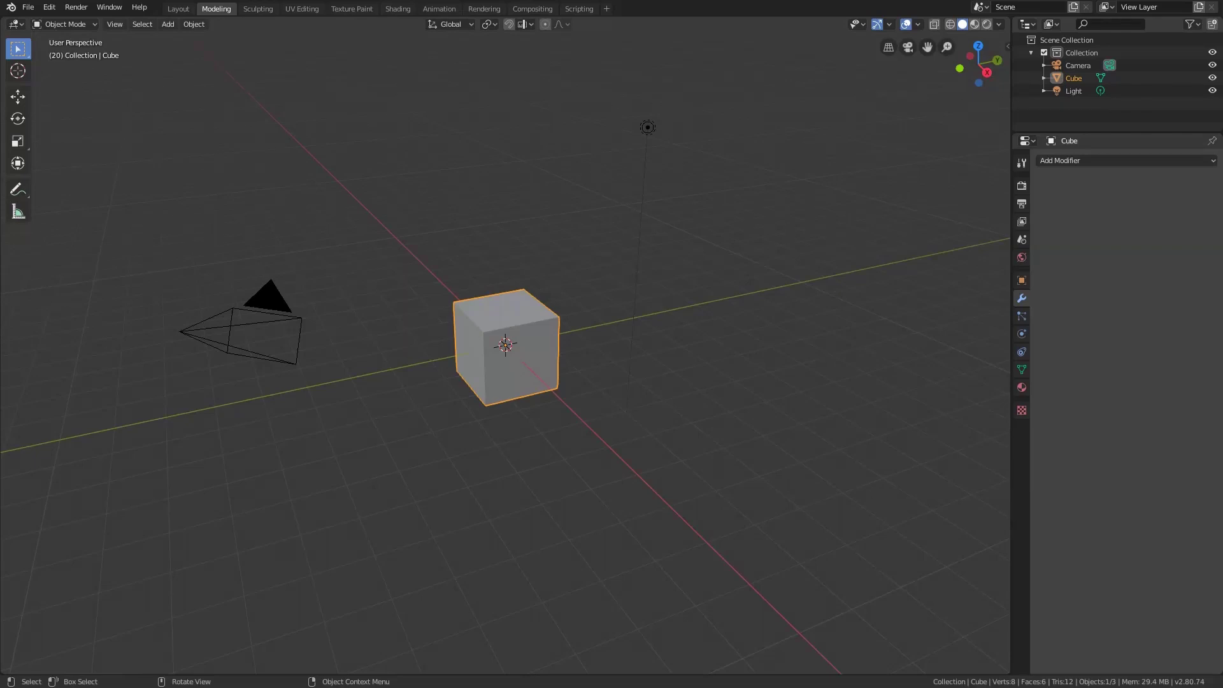
- Start a new General file from the splash screen, discarding the unsaved changes
click(11, 7)
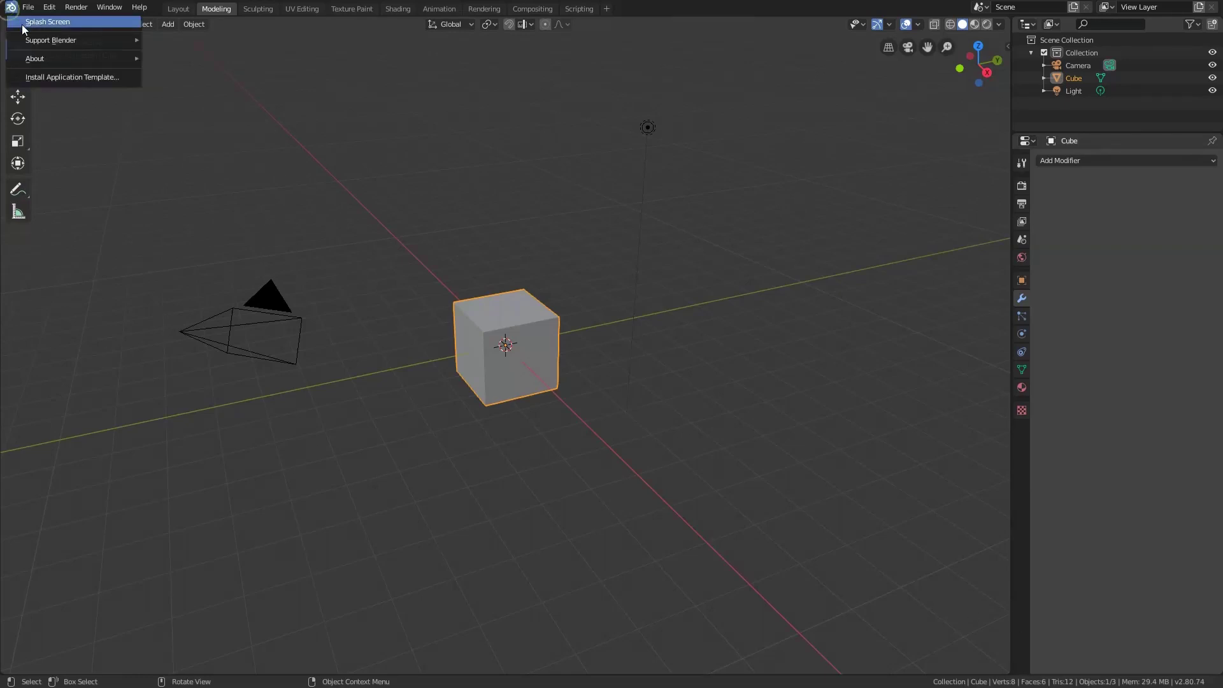
click(25, 25)
click(510, 379)
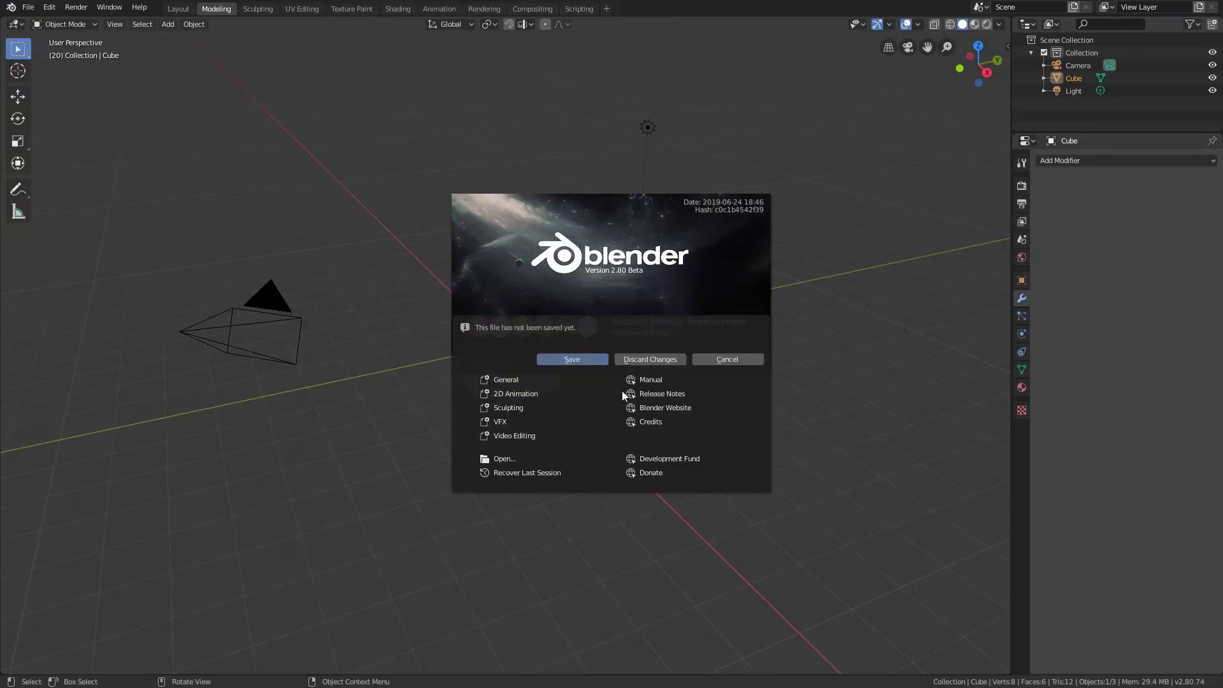
click(633, 358)
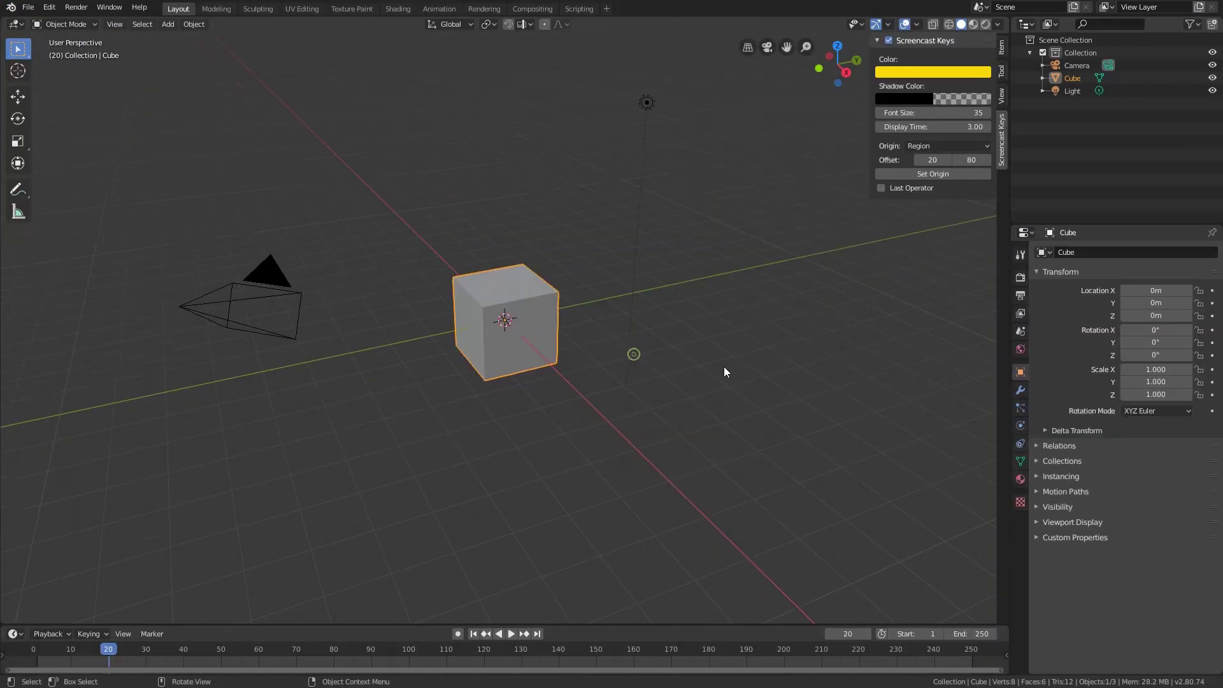
- Enable Screencast Keys, show the cube's item transform properties, and hide the sidebar
click(890, 40)
click(1003, 47)
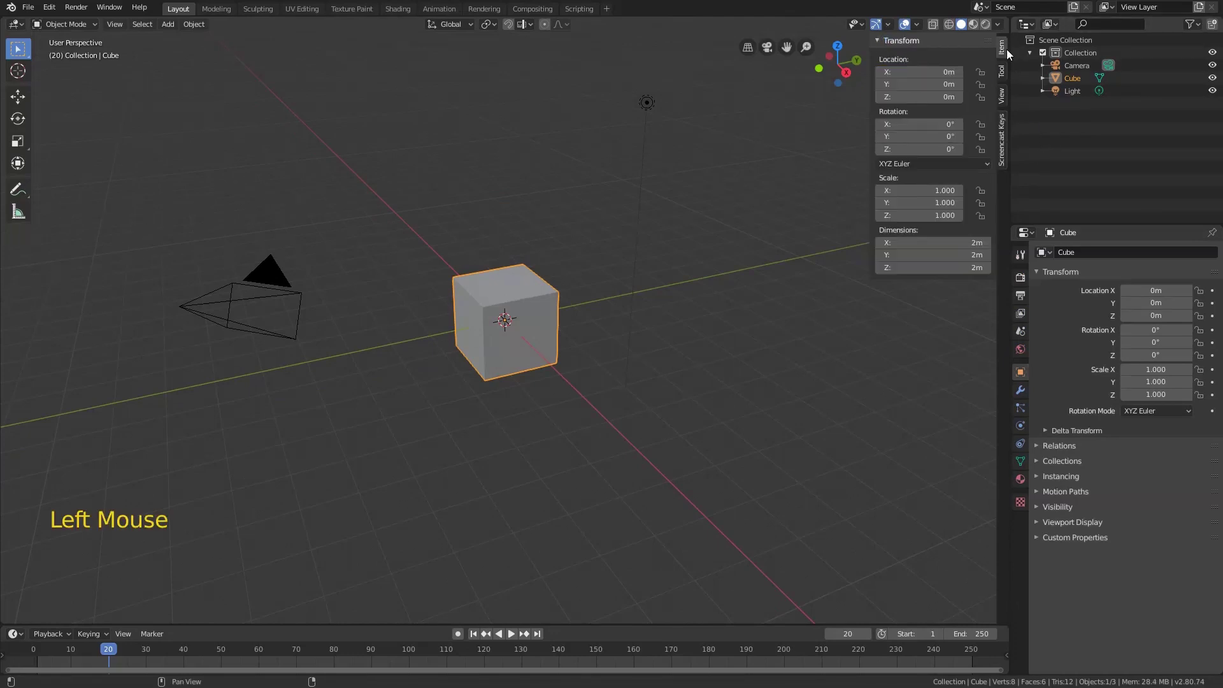
key(n)
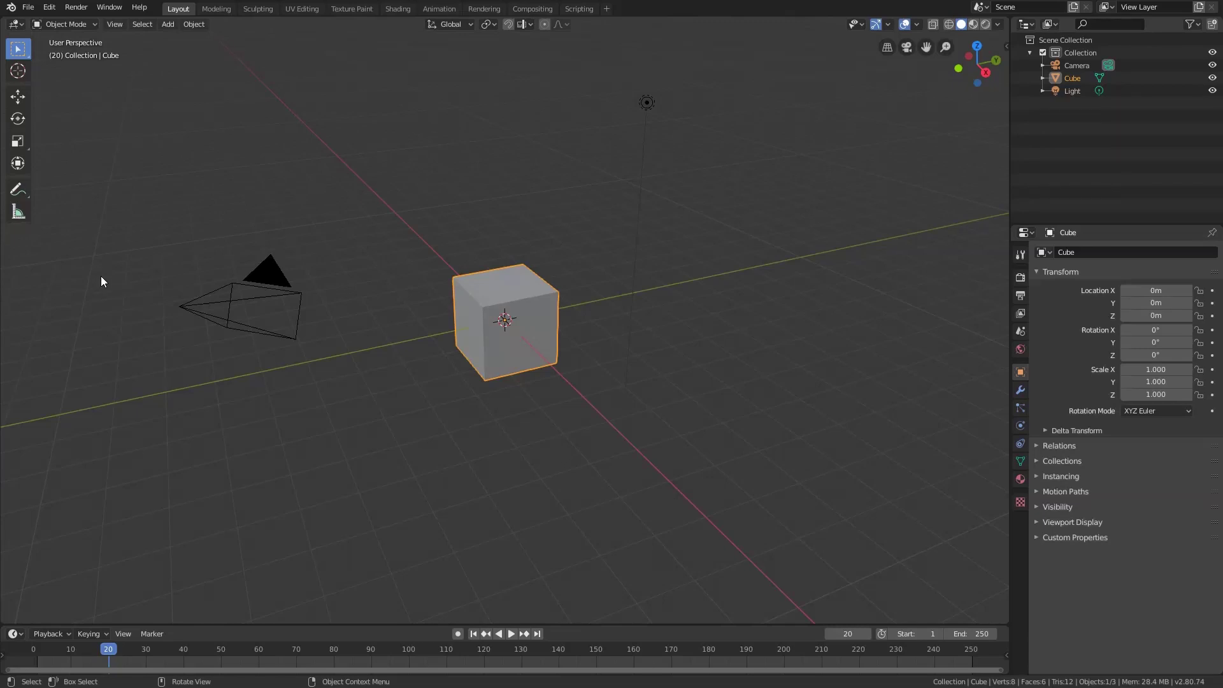
- Deselect the cube and select it again in the 3D viewport
click(66, 24)
shift+middle_drag(420, 194, 279, 529)
click(281, 45)
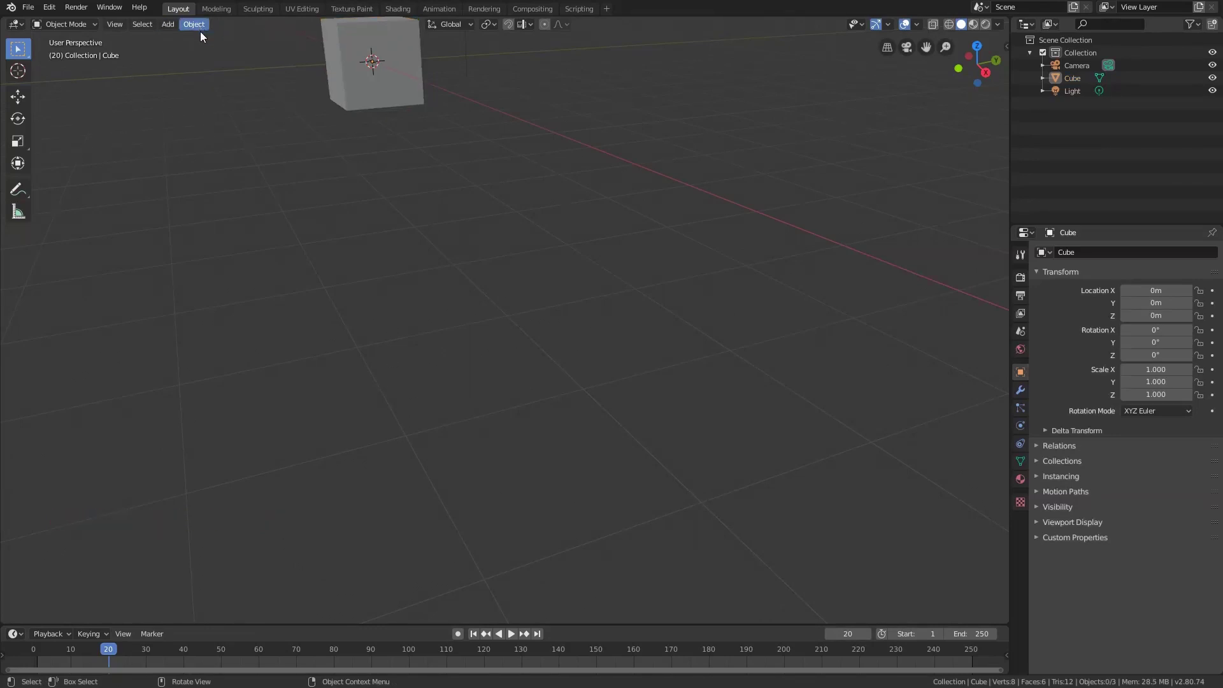
click(331, 27)
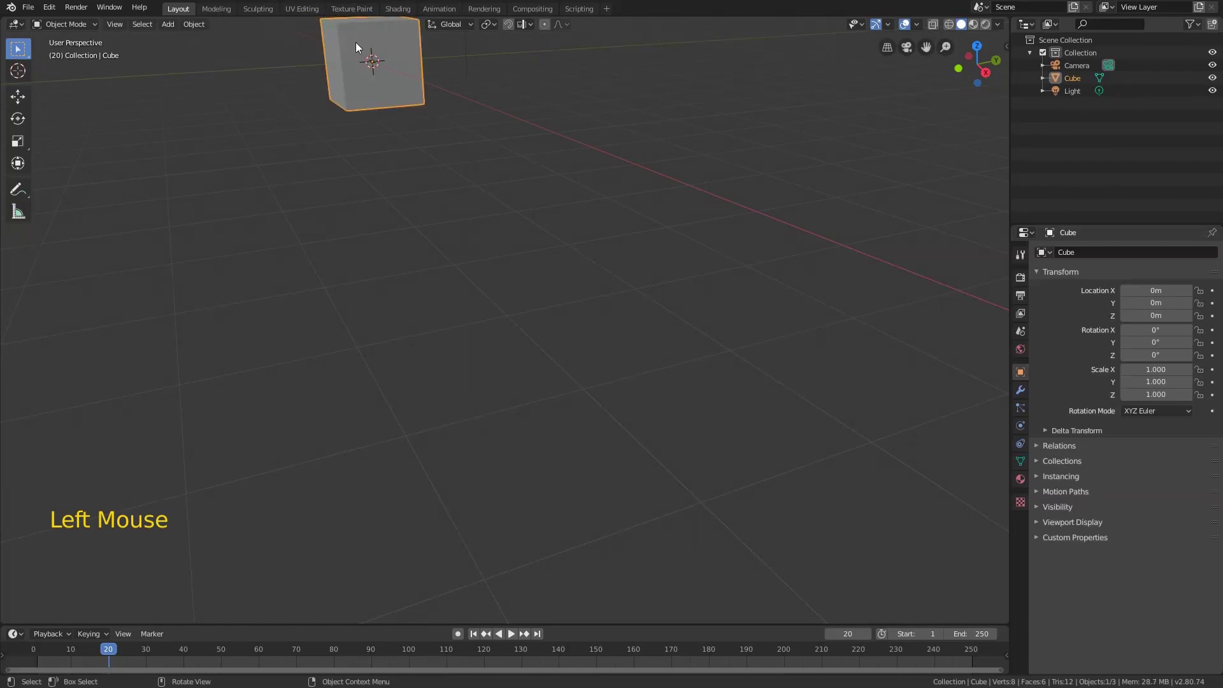
shift+middle_drag(356, 42, 506, 281)
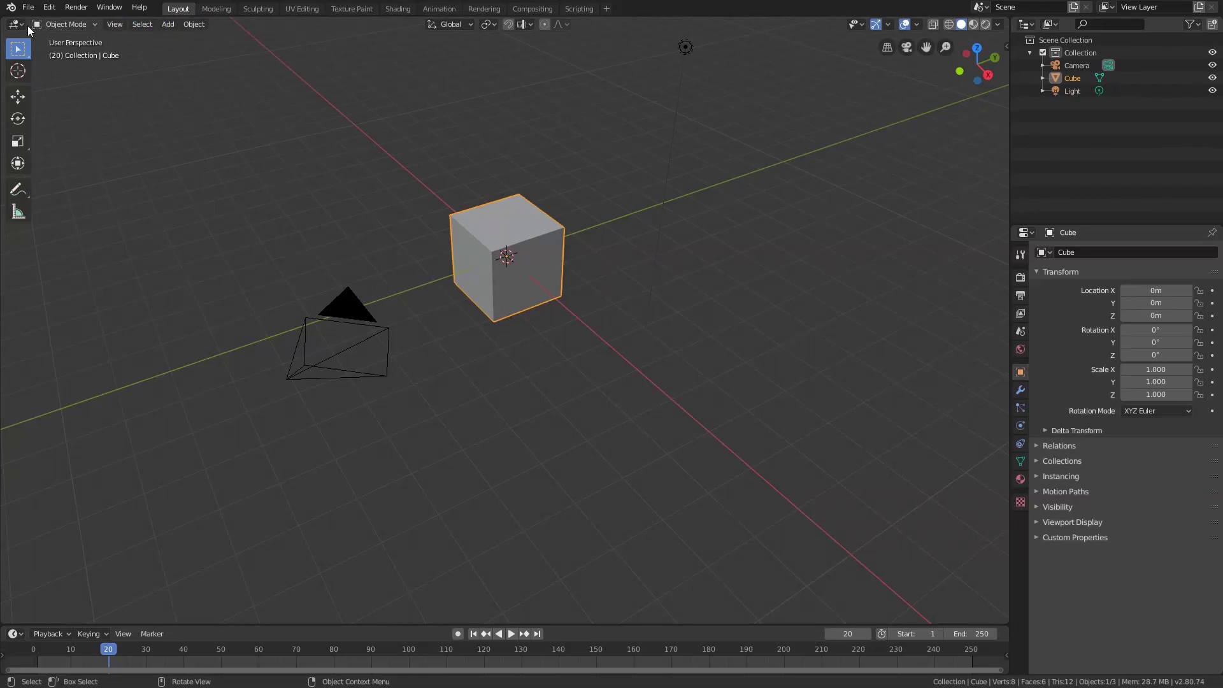
- Examine the transform orientation and pivot point options available for the 3D viewport
click(113, 25)
click(112, 24)
click(454, 23)
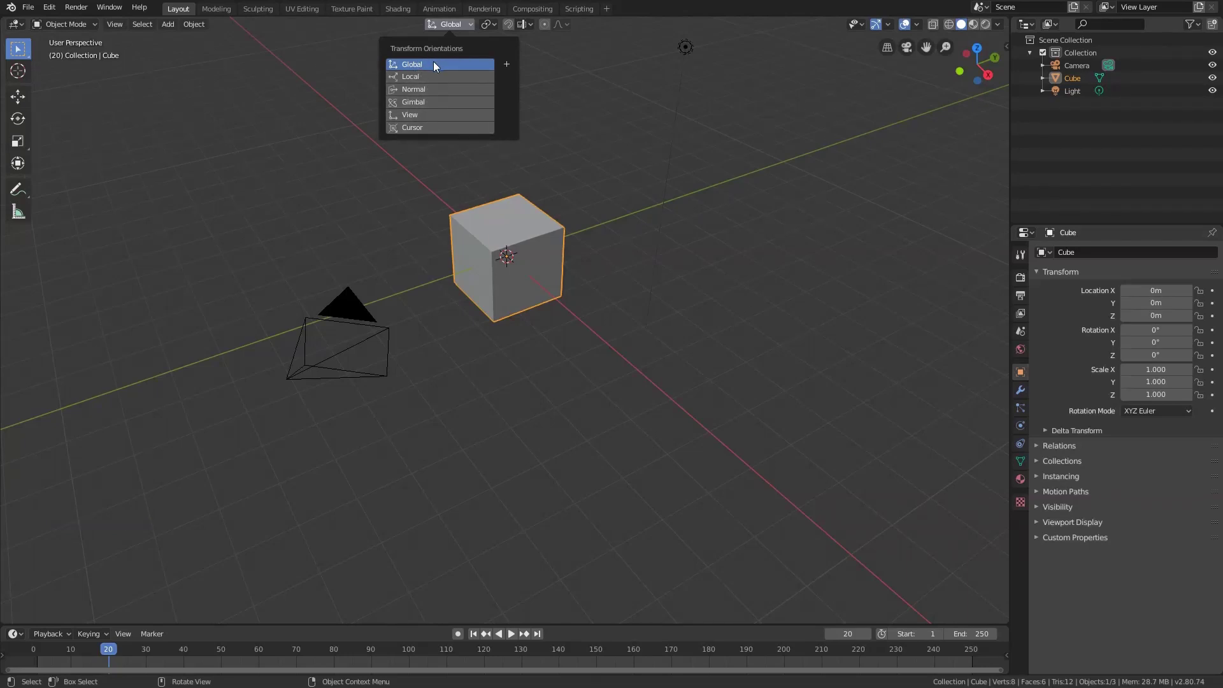
click(492, 24)
click(492, 24)
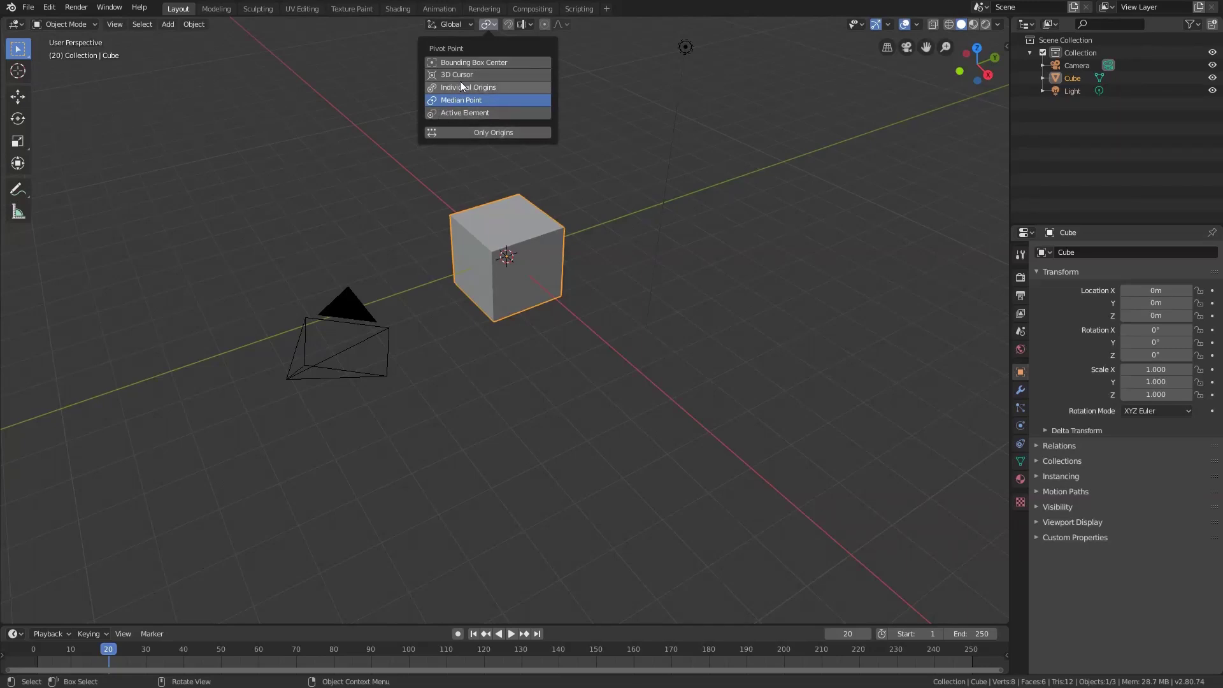
click(494, 24)
click(493, 24)
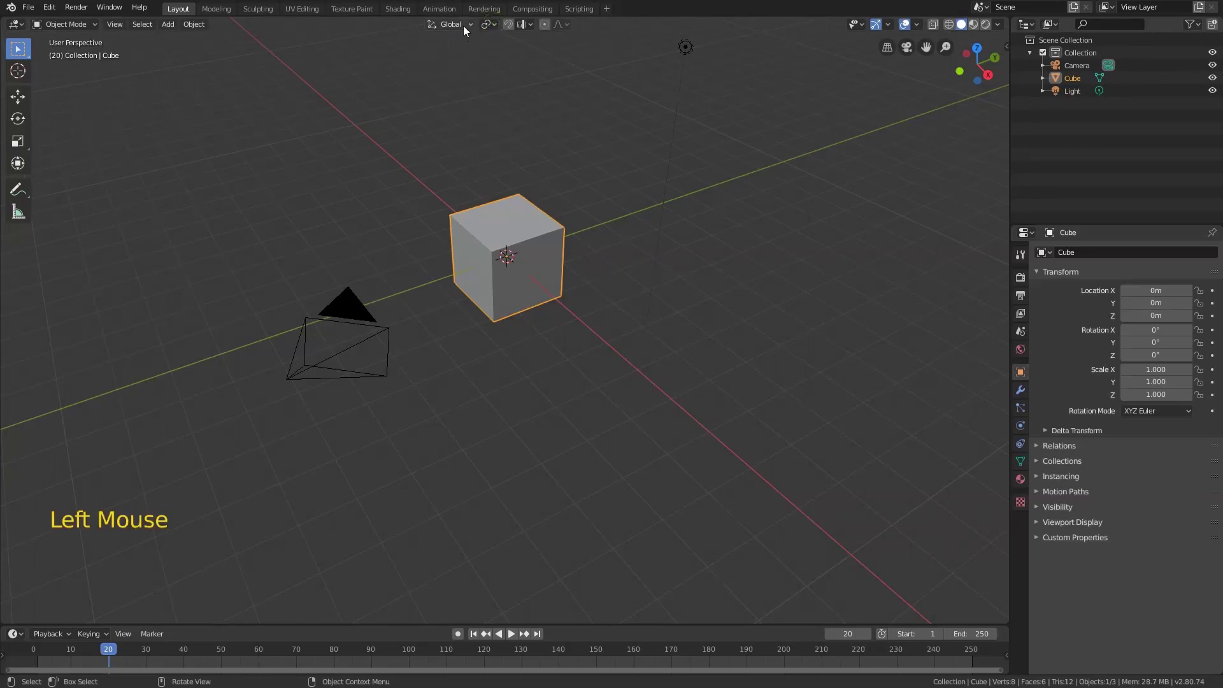
click(467, 25)
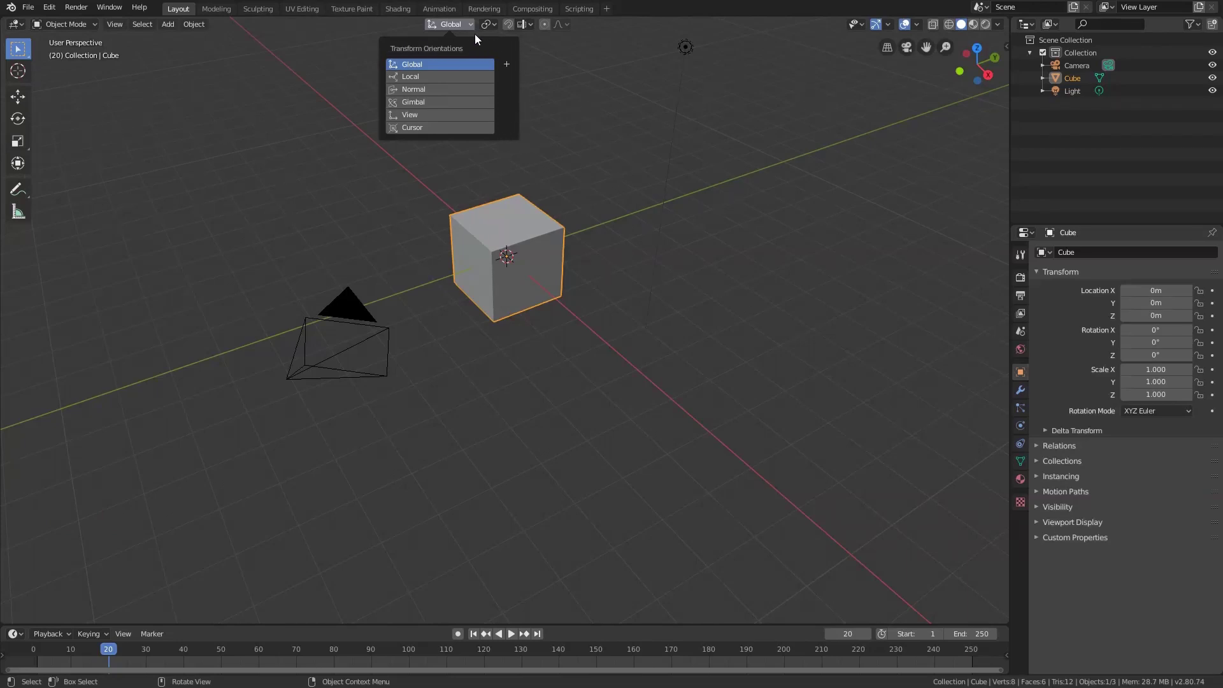
click(495, 24)
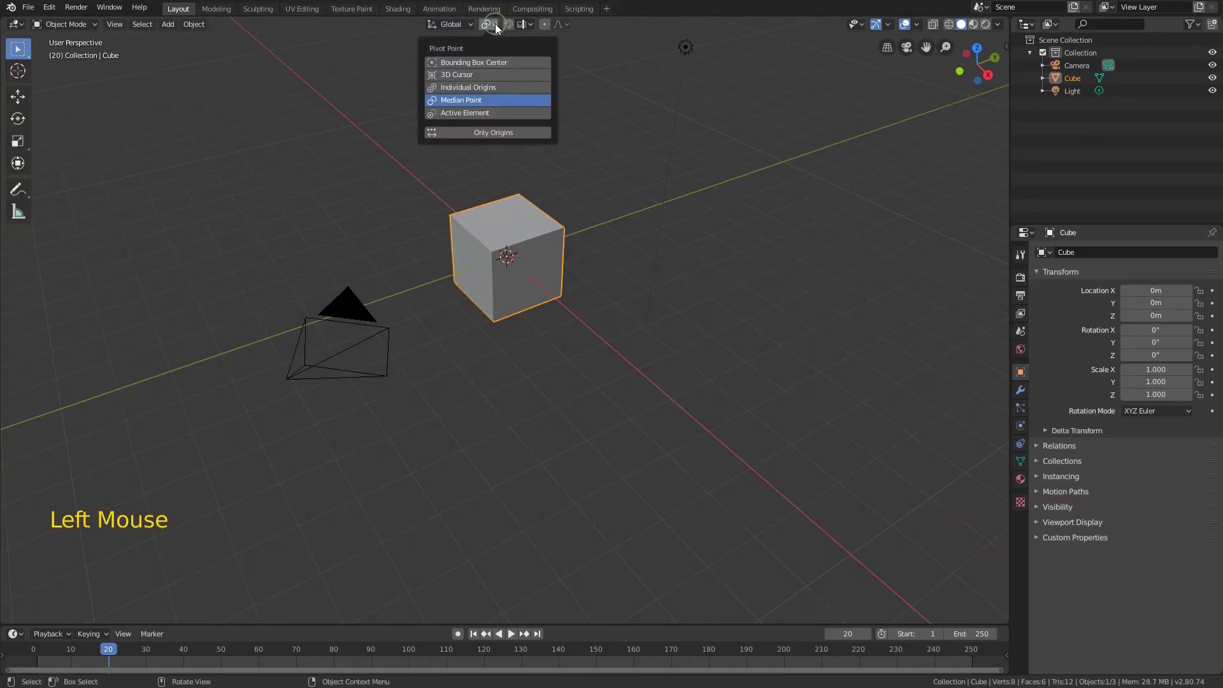
- Examine the snapping options and the proportional editing falloff types
click(529, 24)
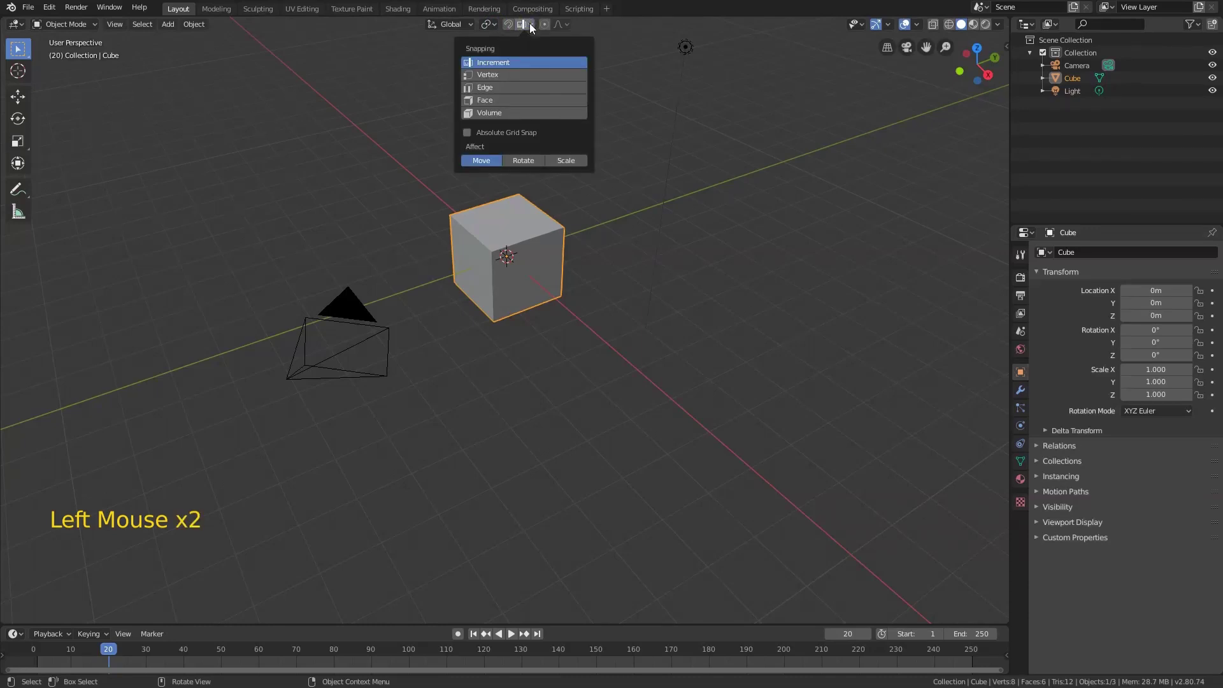
click(530, 24)
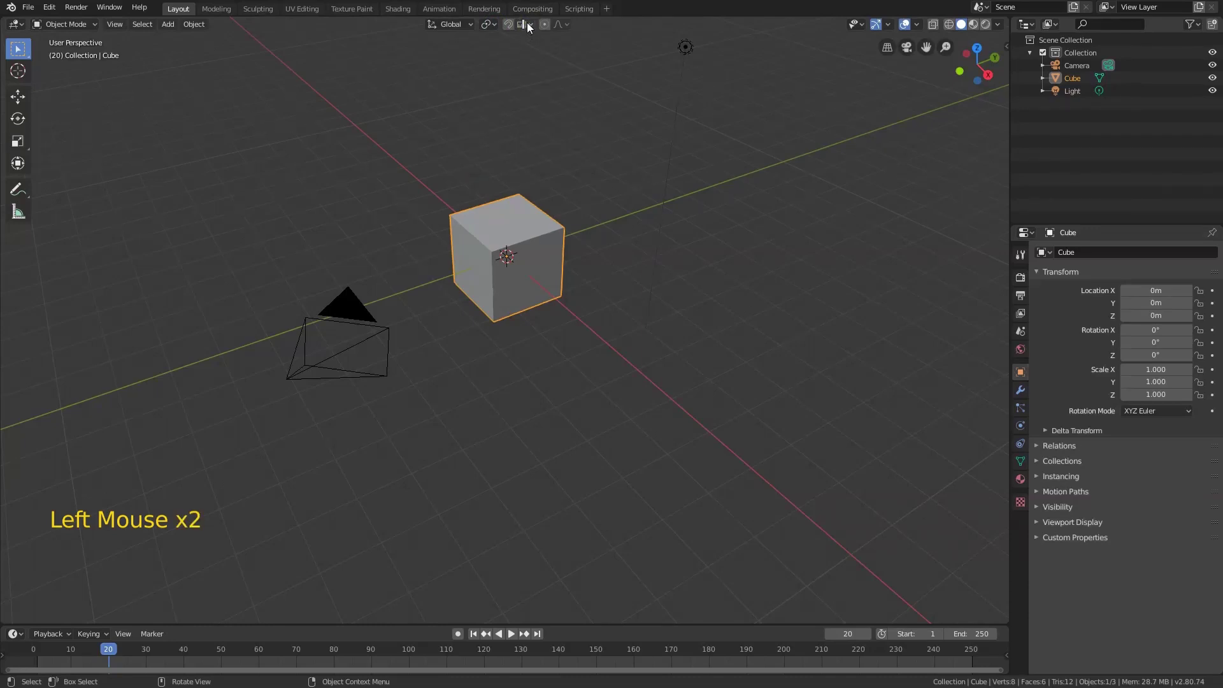
click(526, 23)
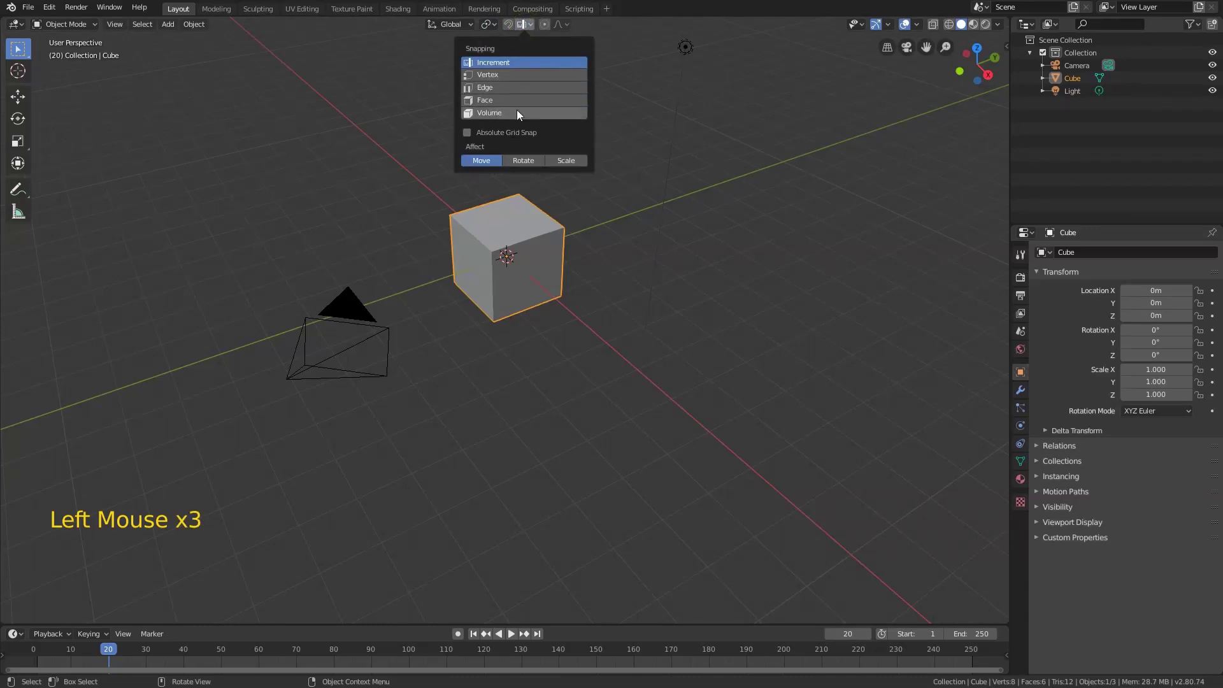
click(531, 22)
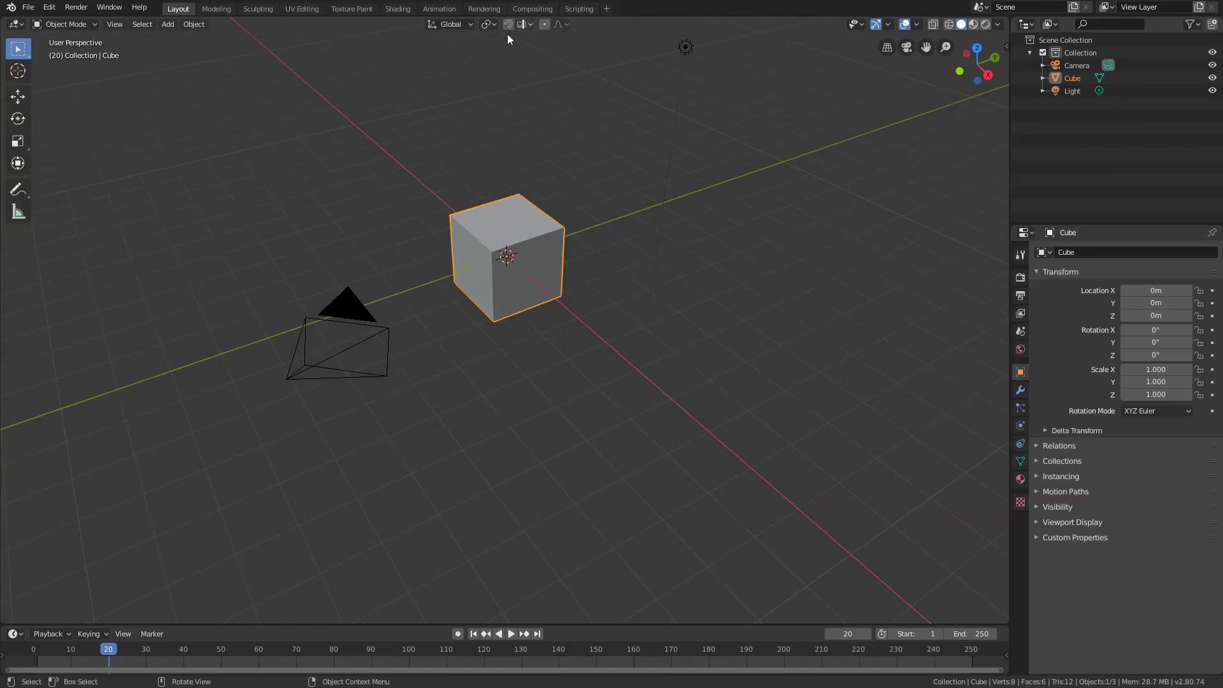
click(470, 24)
click(470, 25)
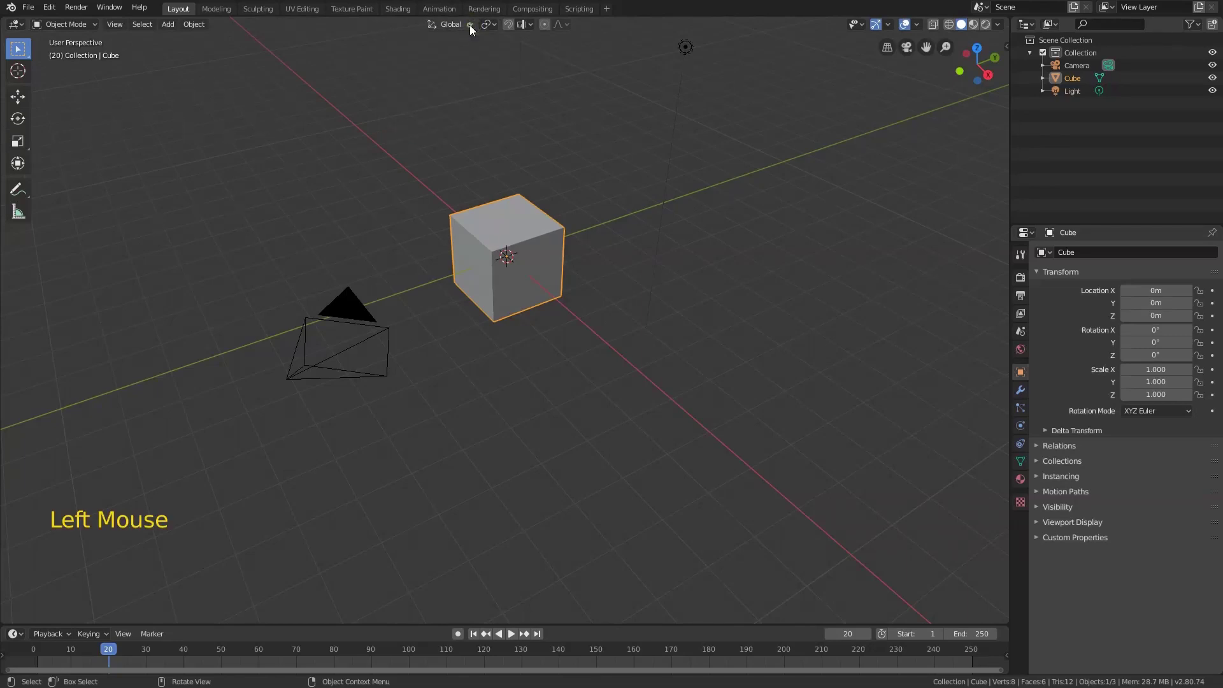
click(532, 23)
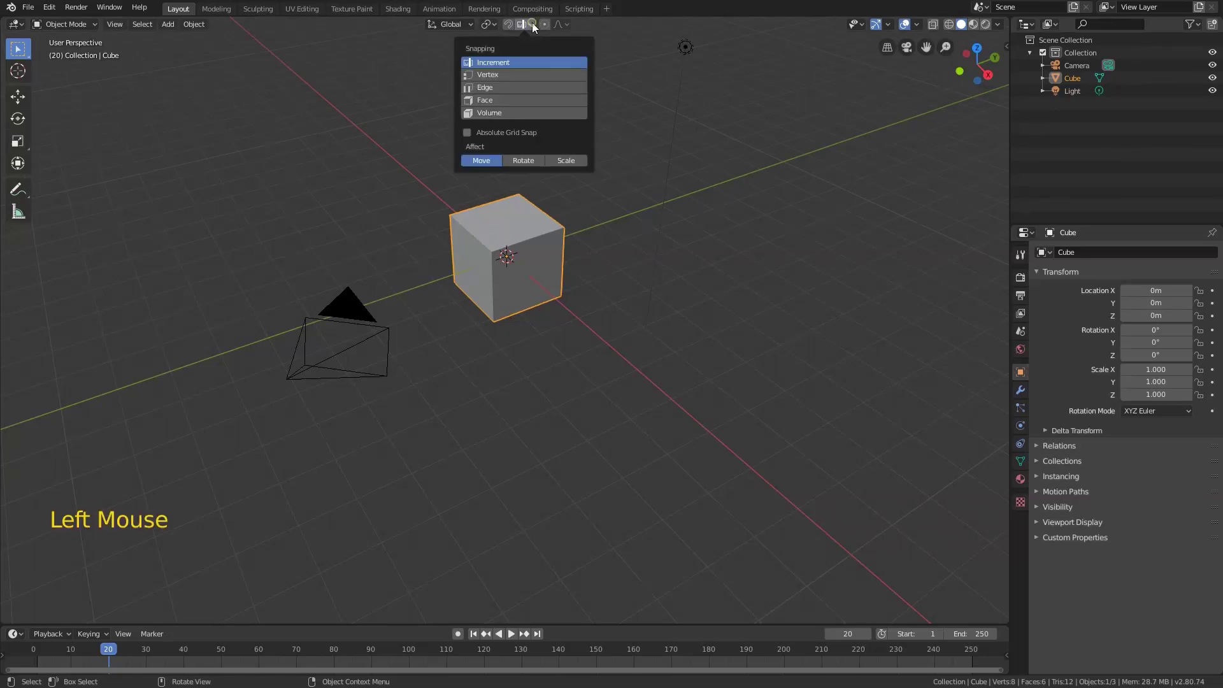
click(532, 25)
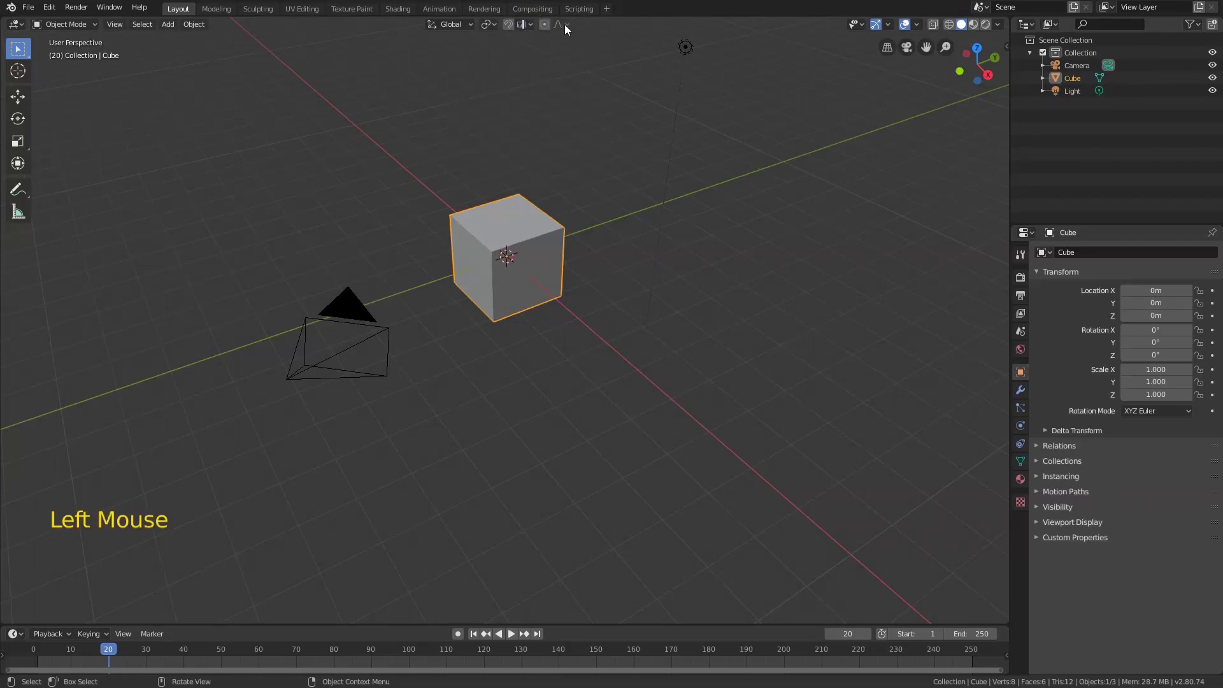
click(564, 24)
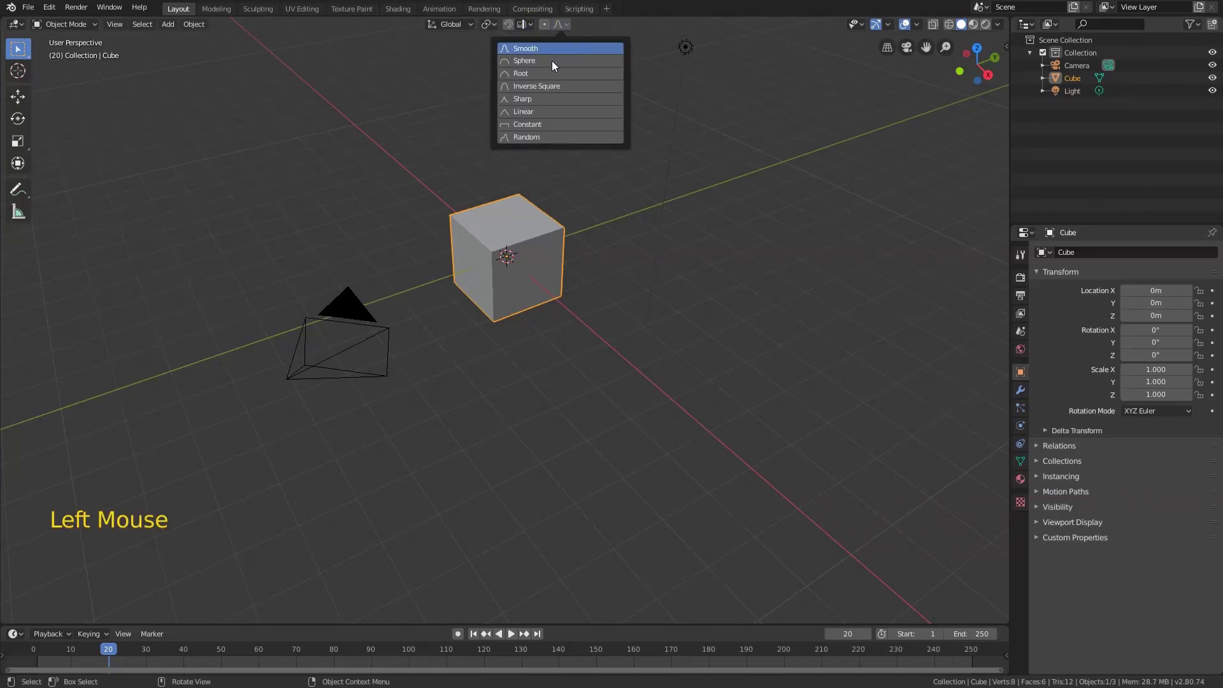
click(558, 25)
click(561, 23)
click(565, 23)
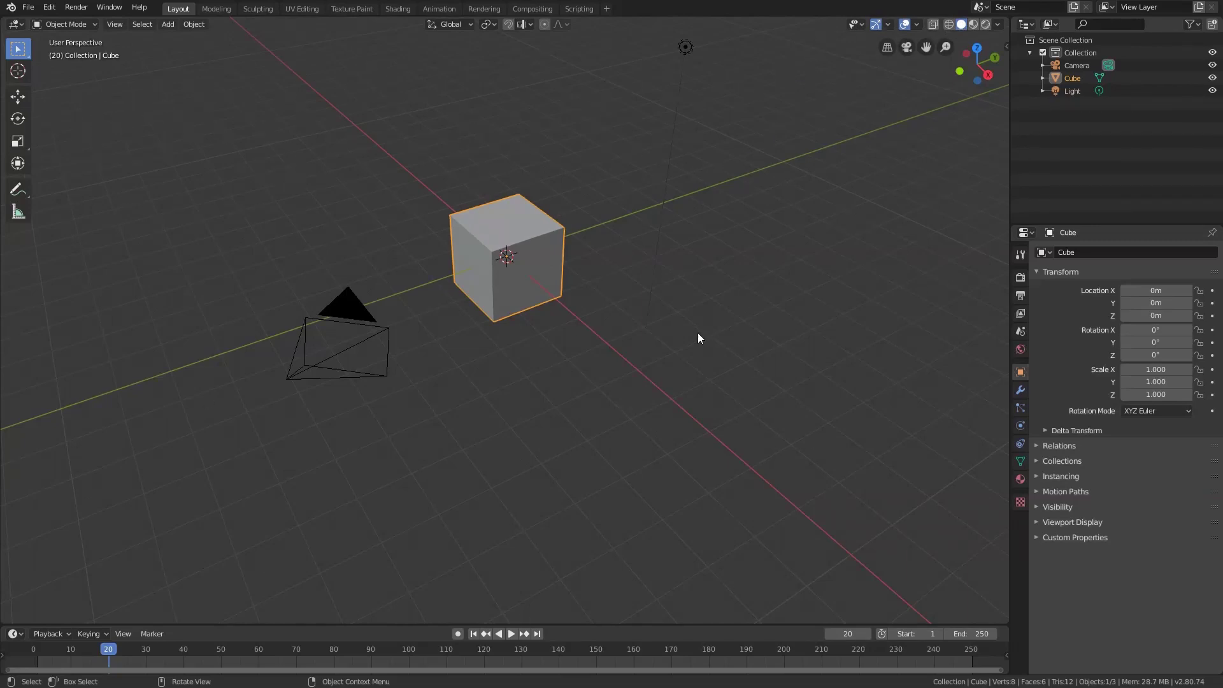
- Hide mesh objects through the object type visibility settings, show them again, and make meshes selectable again
click(851, 24)
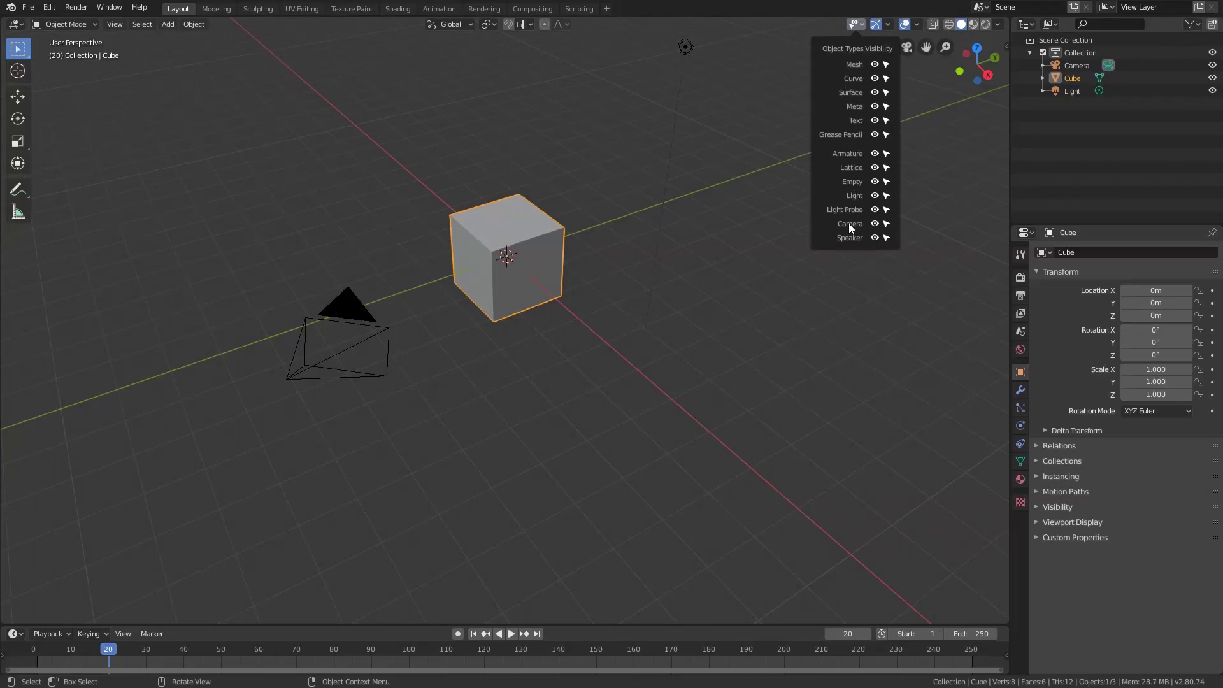
click(875, 65)
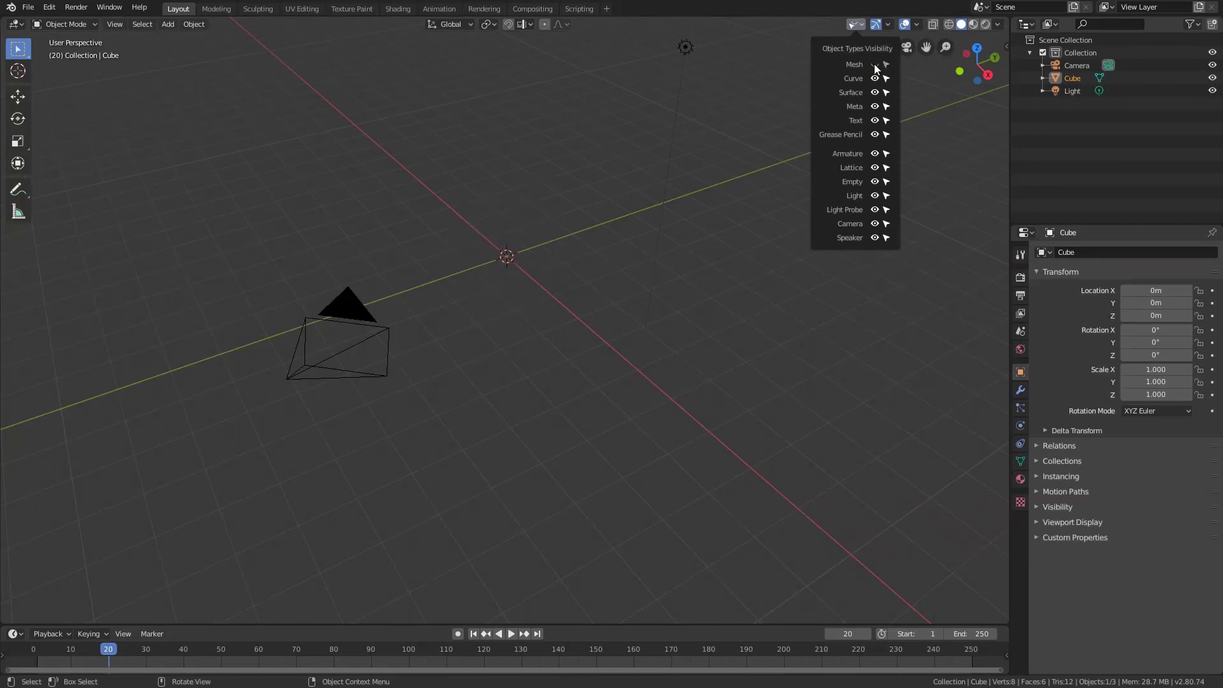
click(874, 64)
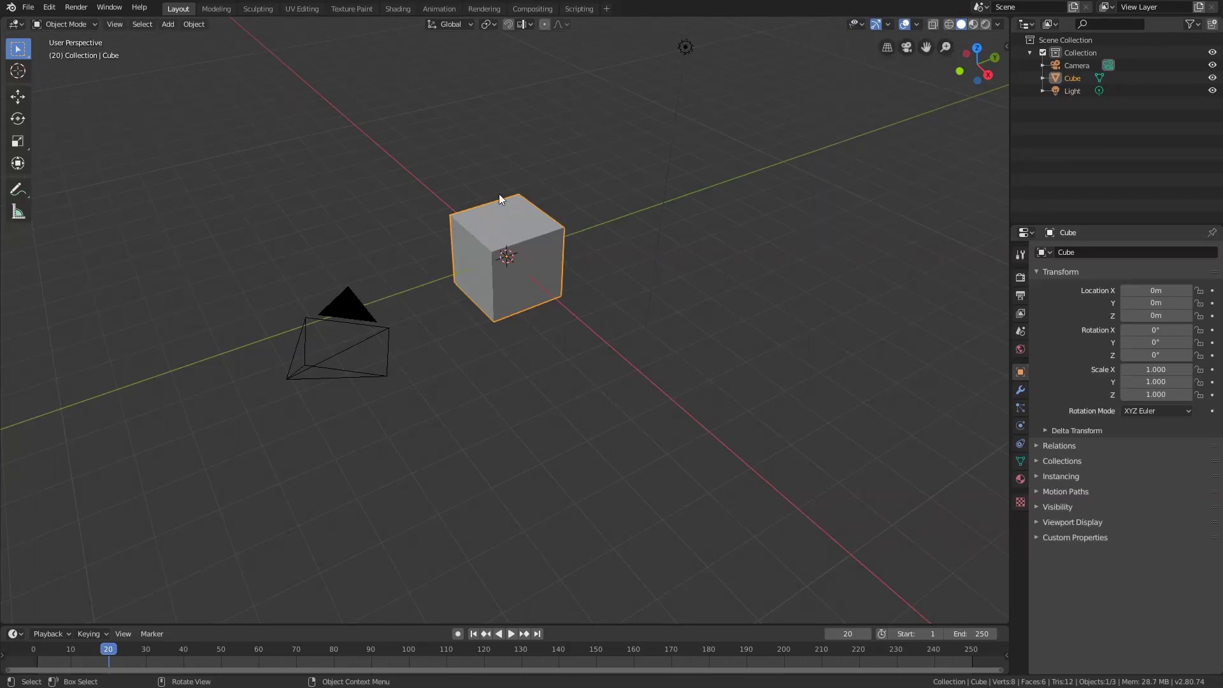
click(858, 25)
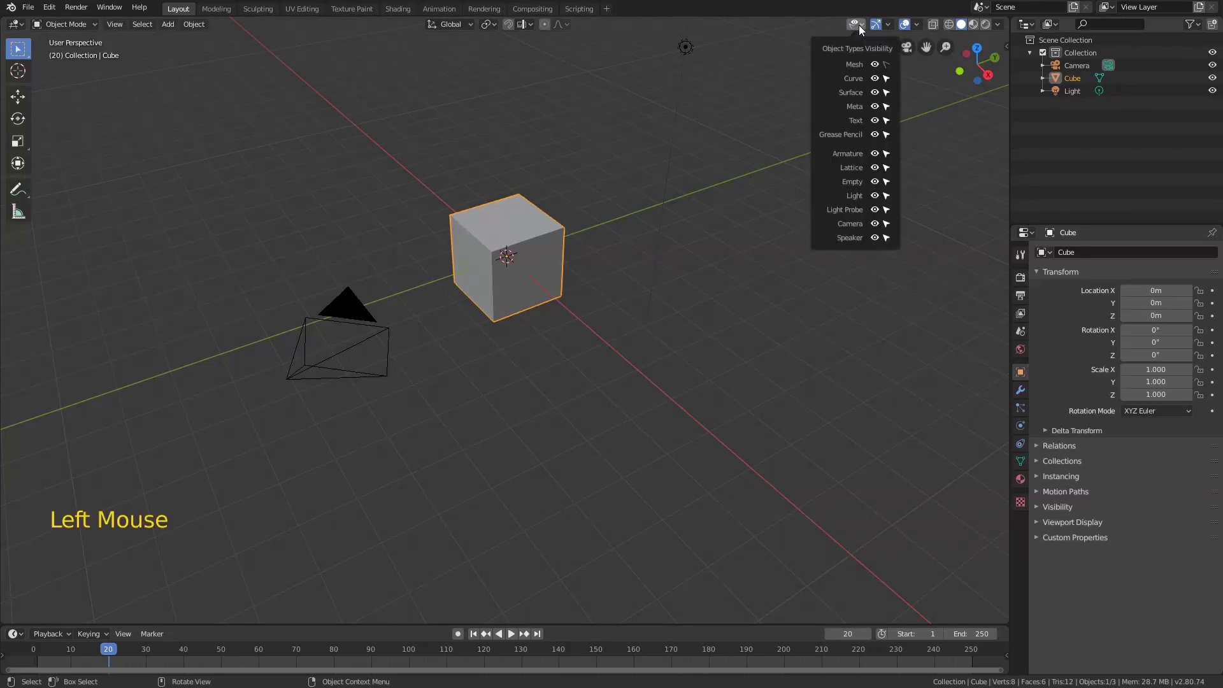
click(885, 68)
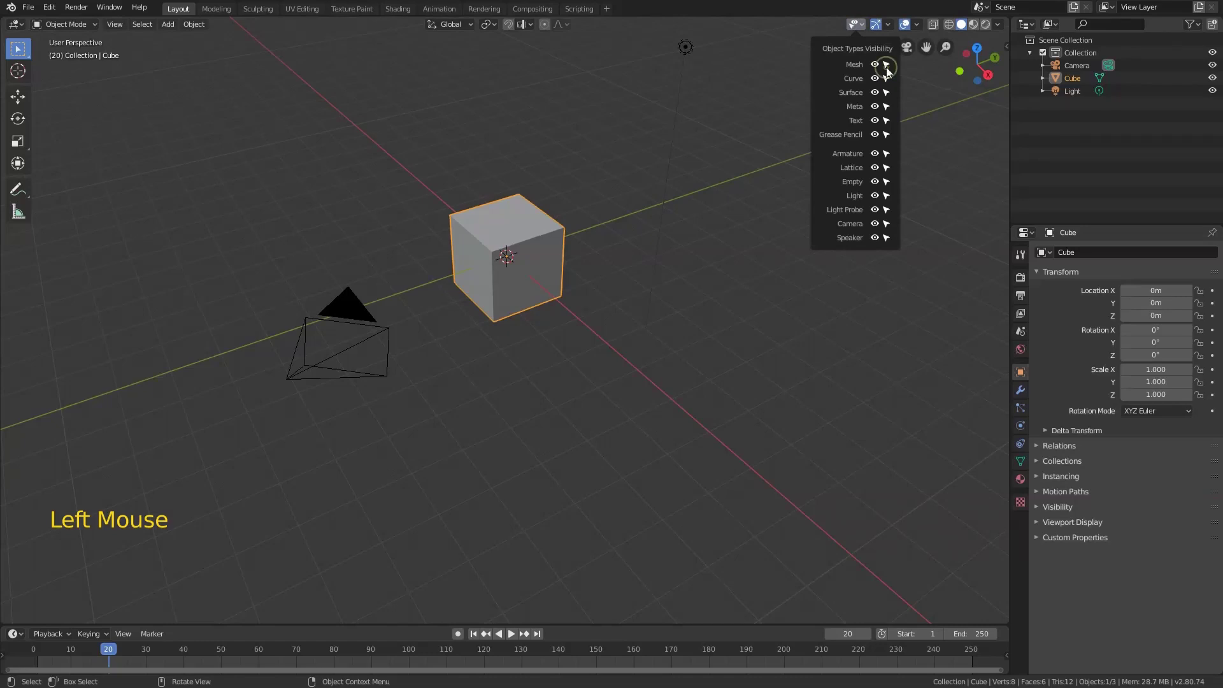
click(859, 3)
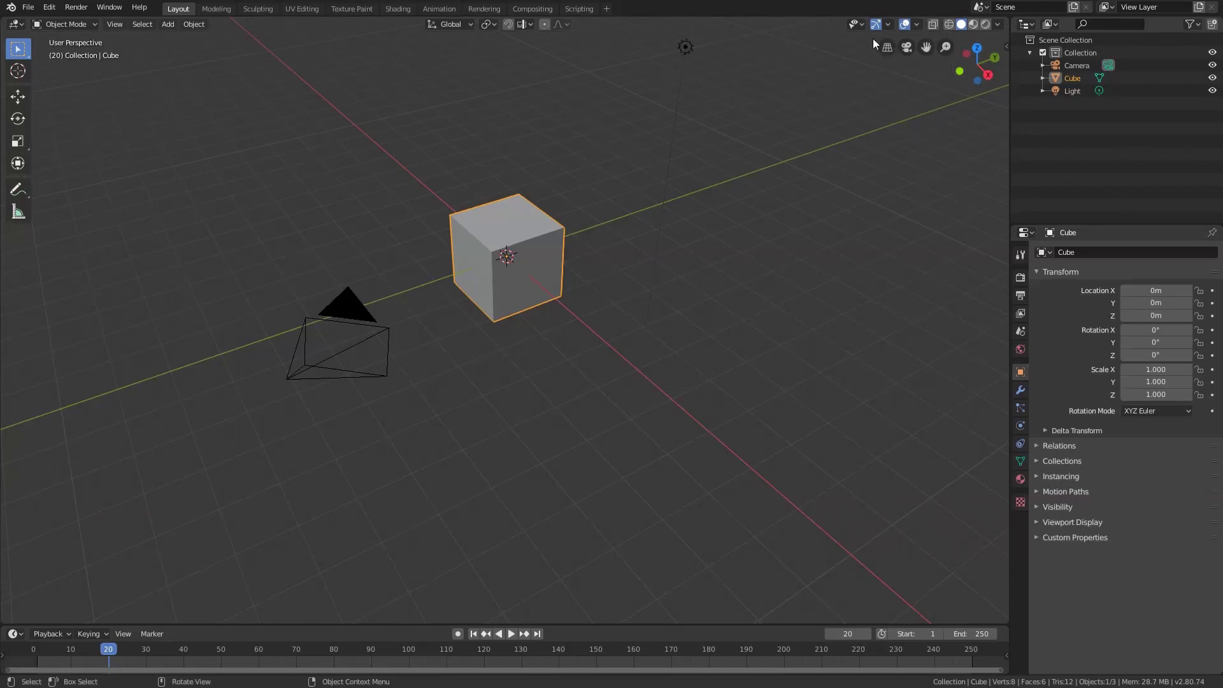
- Turn all viewport gizmos off and back on twice
click(874, 25)
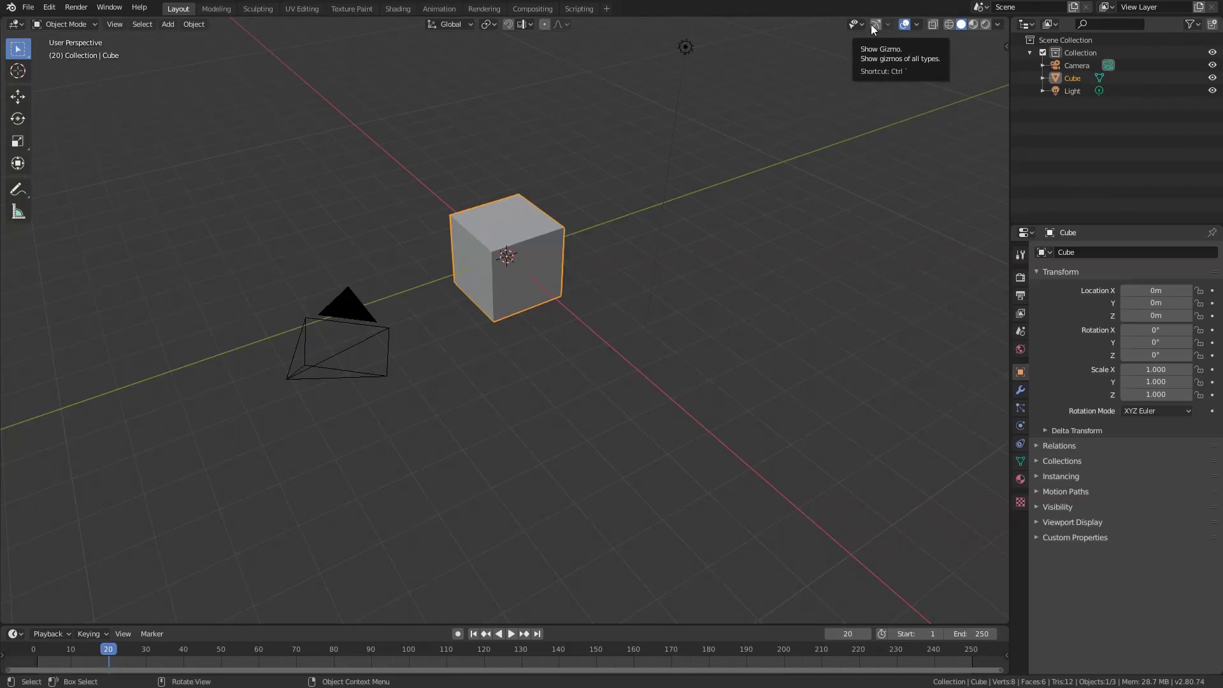
click(871, 25)
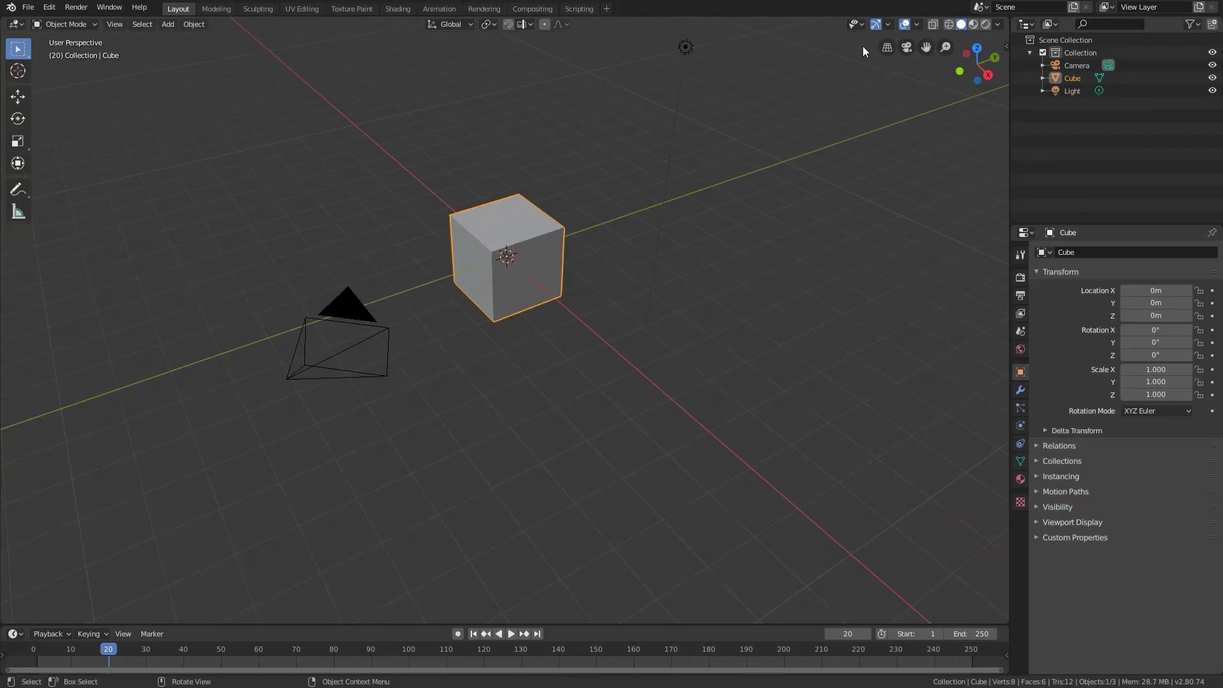
click(877, 26)
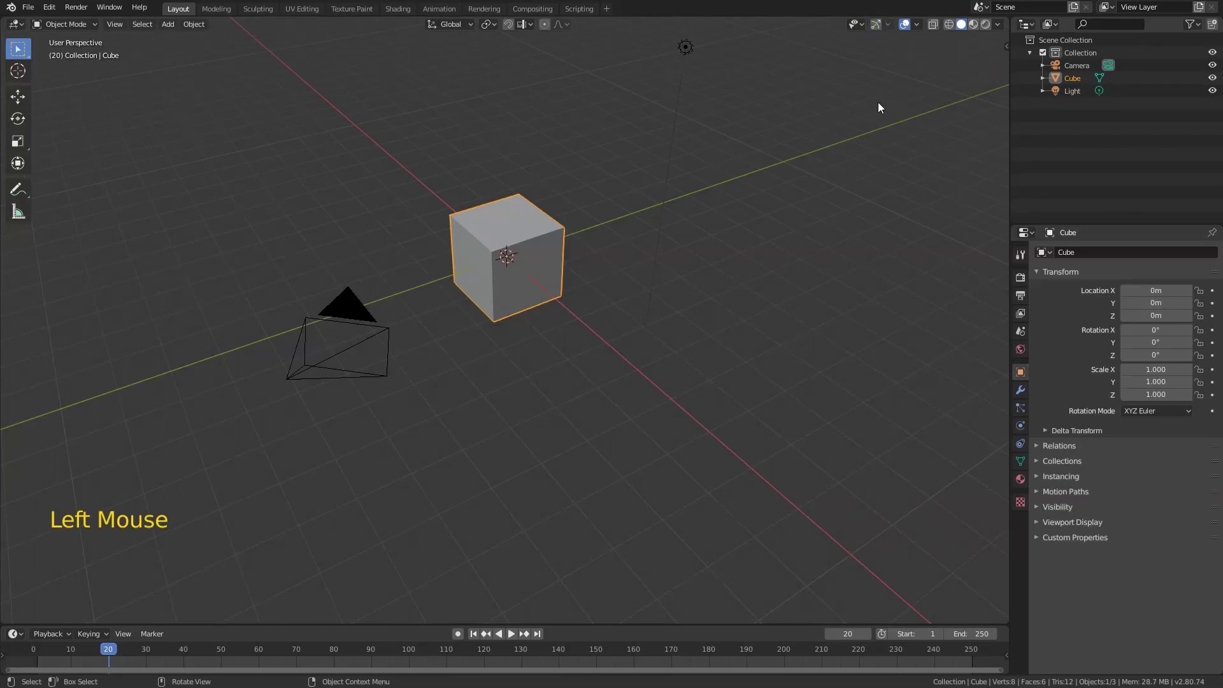
click(876, 25)
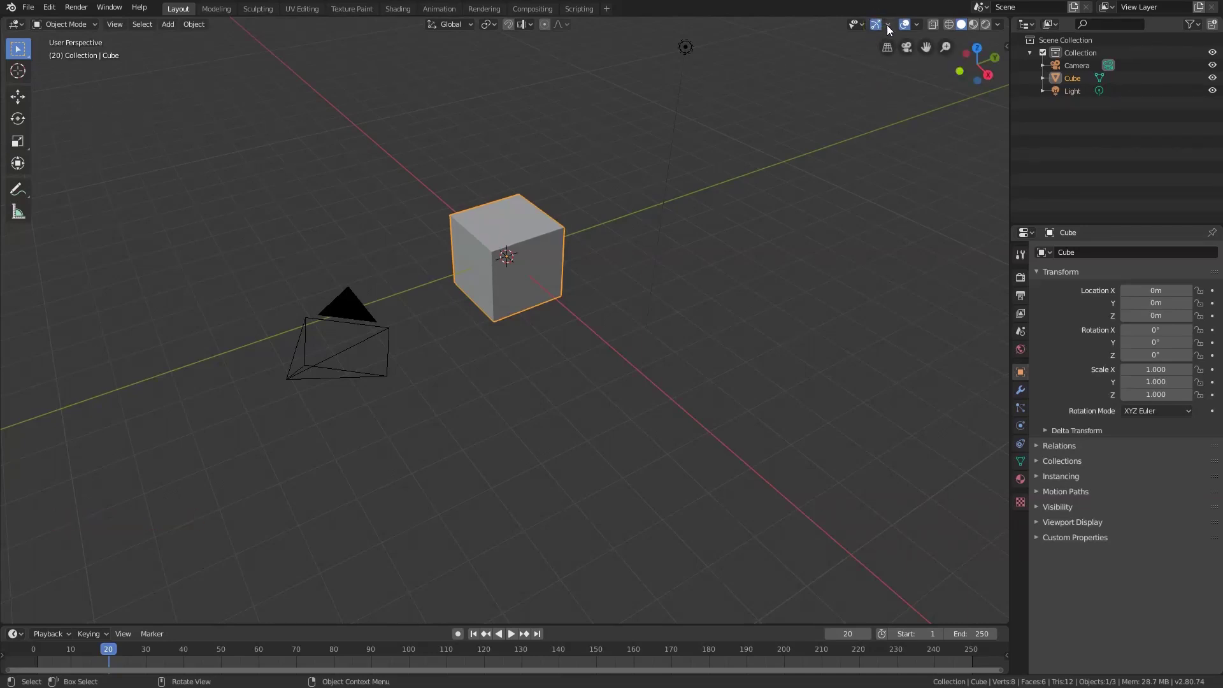
- Turn the Navigate, Active Tools and Active Object viewport gizmos off and back on one after another
click(887, 24)
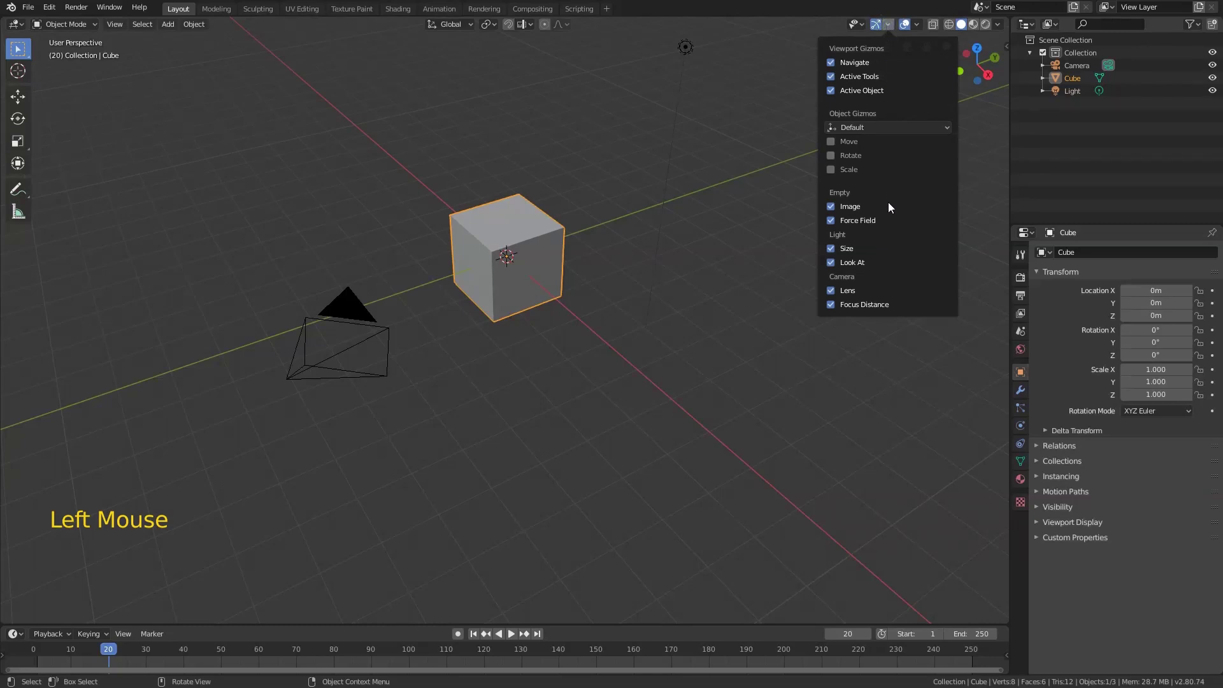
click(885, 25)
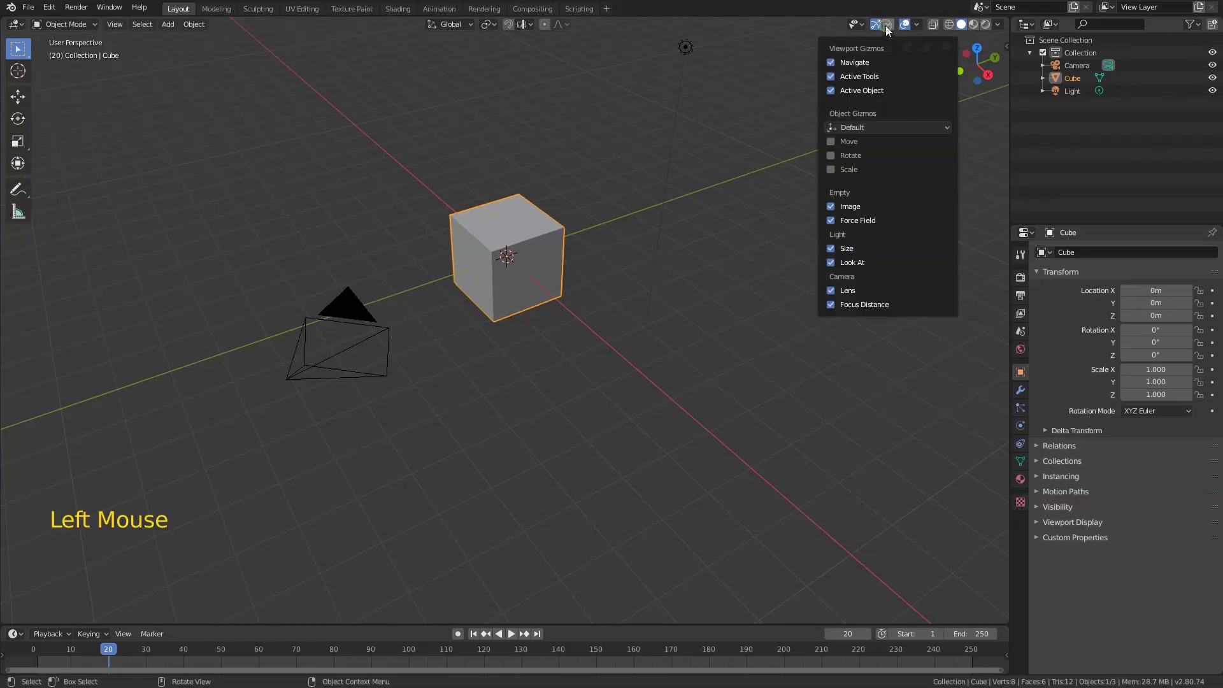
click(831, 62)
click(831, 62)
click(827, 76)
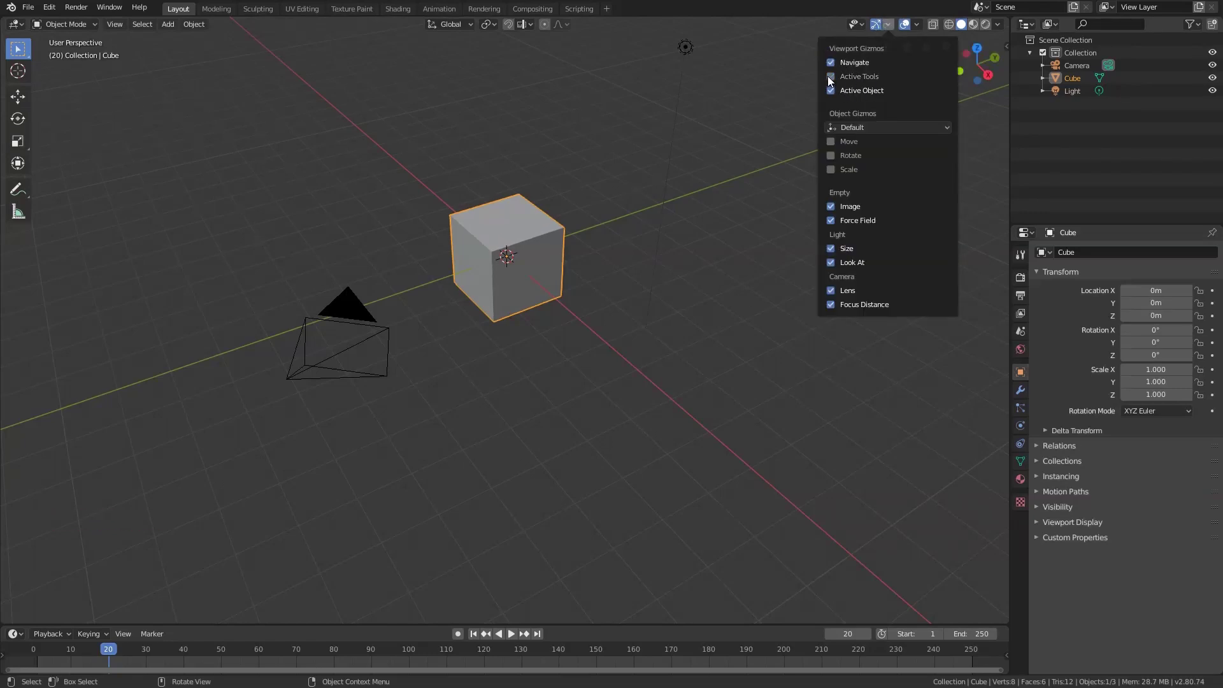
click(829, 76)
click(830, 89)
click(830, 90)
- Turn all viewport overlays off and back on
click(917, 23)
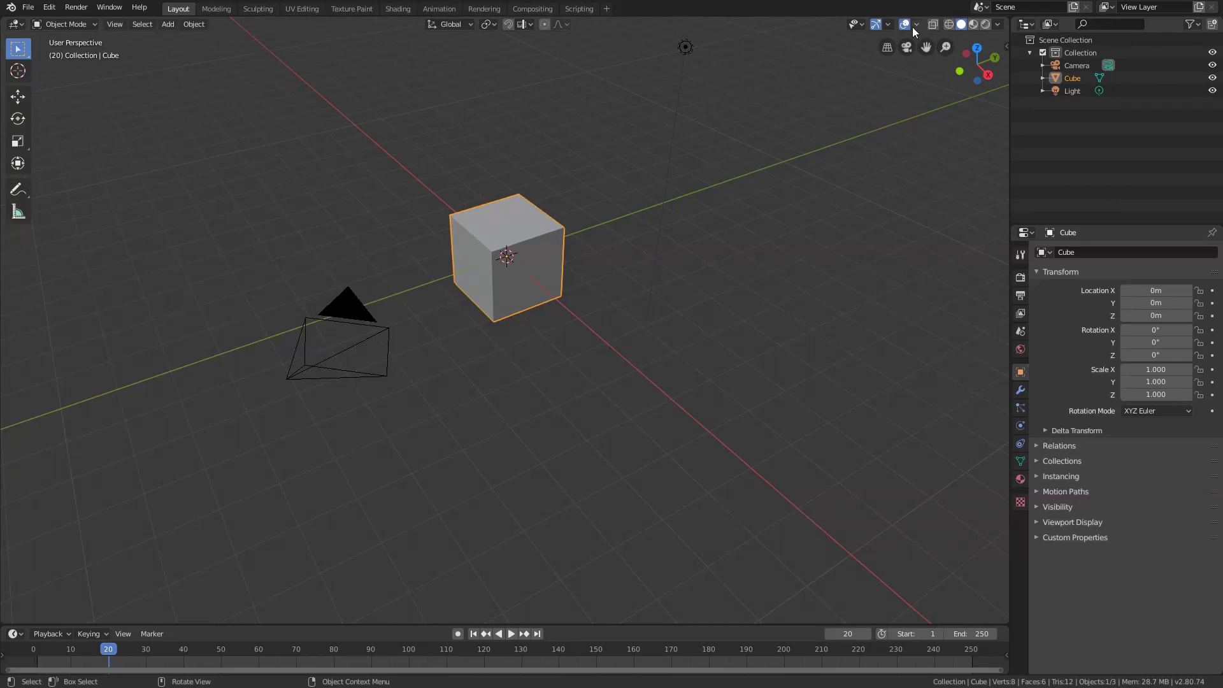
click(913, 26)
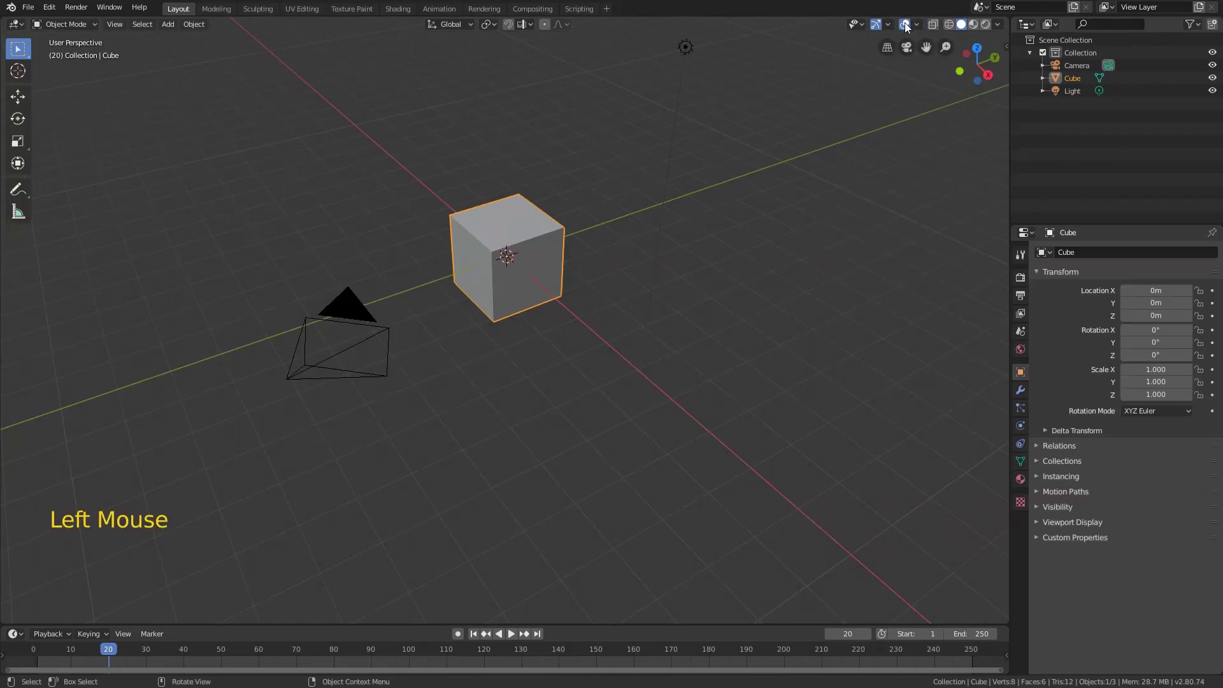
click(905, 26)
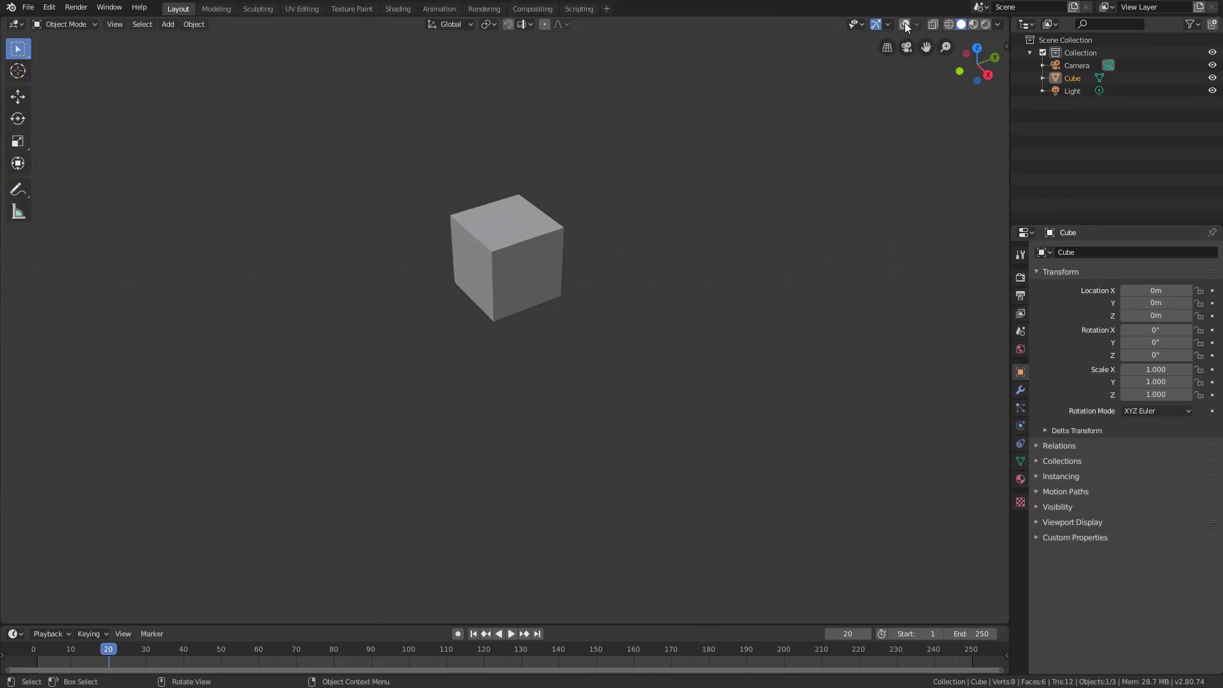
click(906, 25)
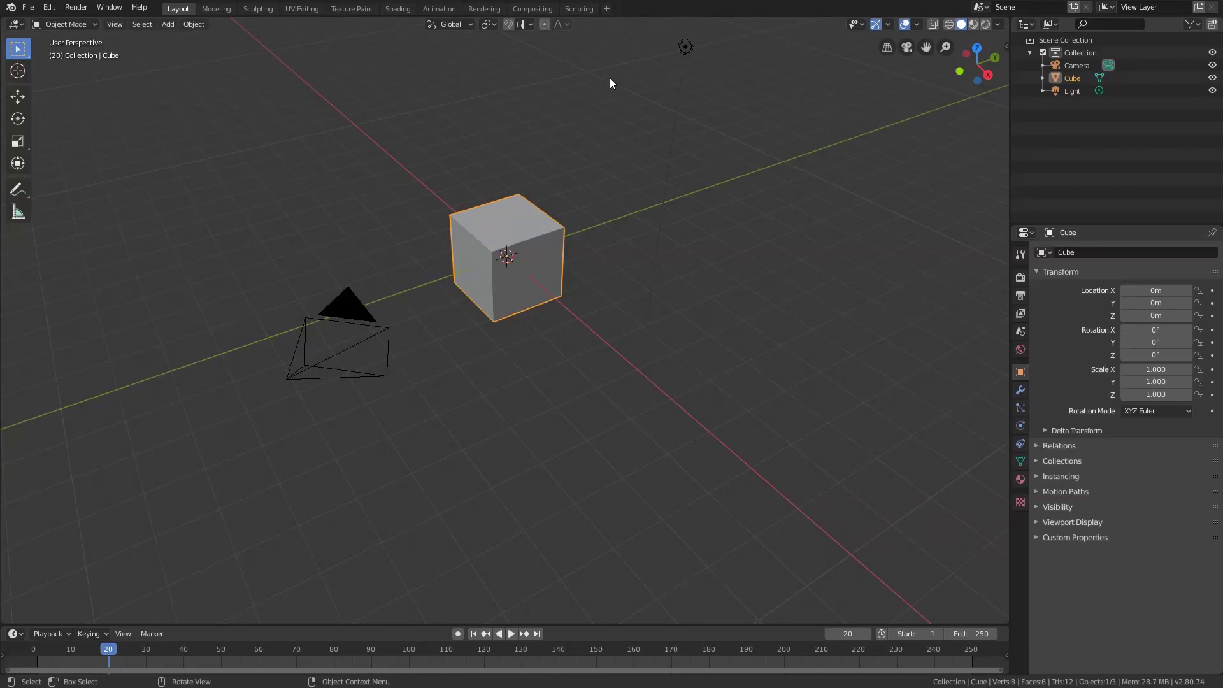
- Turn the Floor grid overlay off and back on twice
click(916, 25)
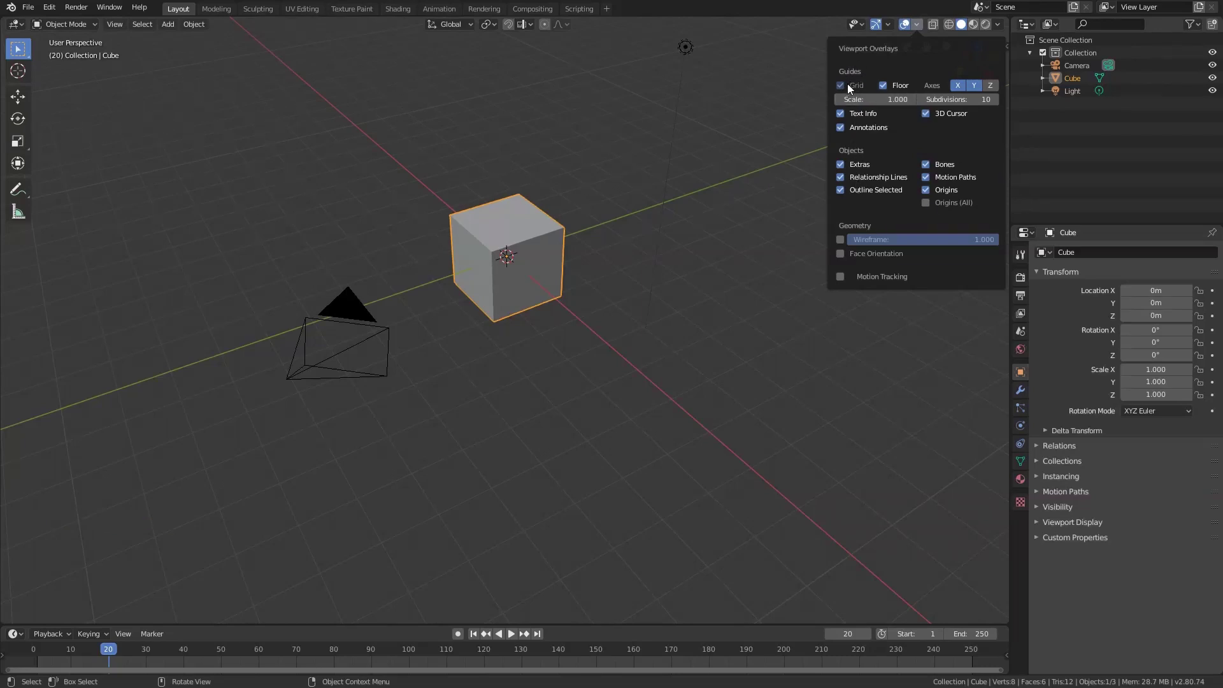
click(886, 89)
click(887, 89)
click(887, 89)
click(886, 89)
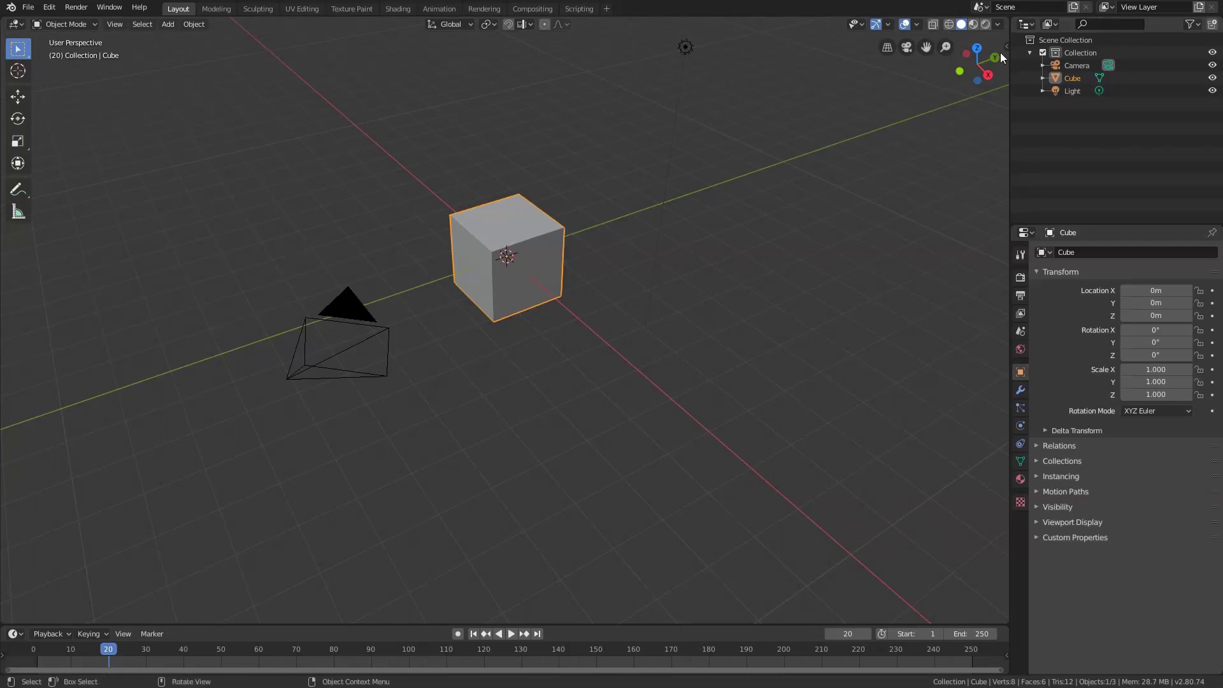
- Show the Z axis guide line in the 3D viewport and hide it again
click(917, 23)
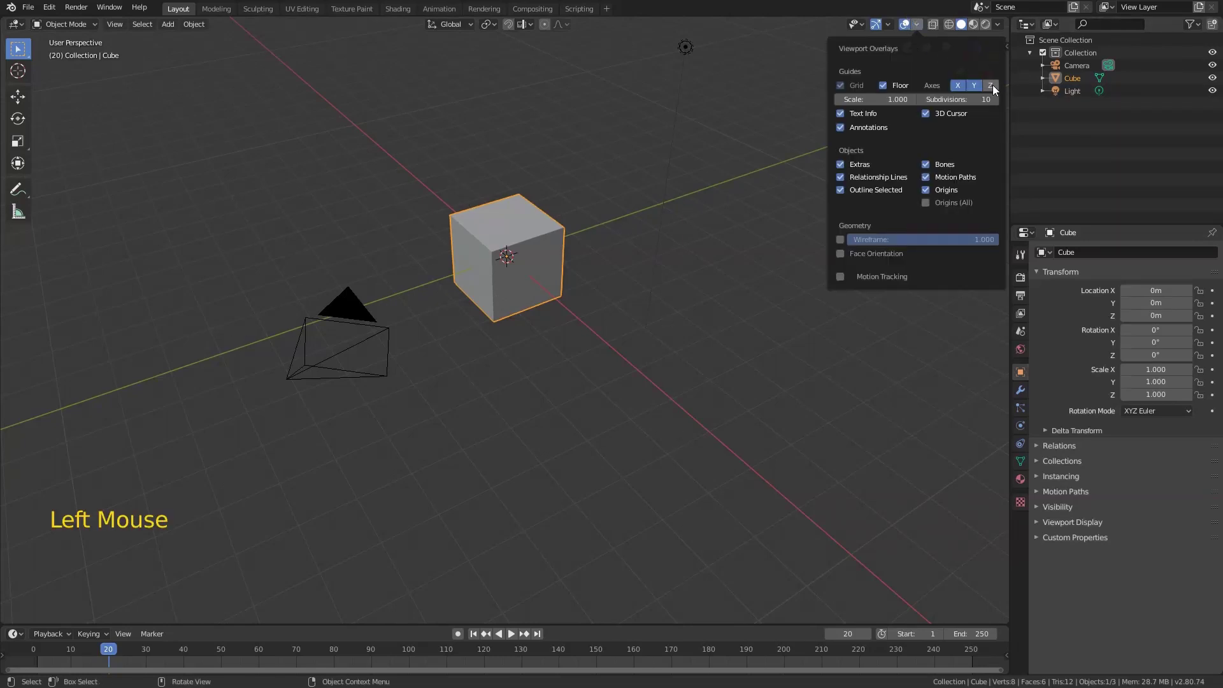
click(992, 86)
middle_drag(440, 150, 643, 346)
click(916, 24)
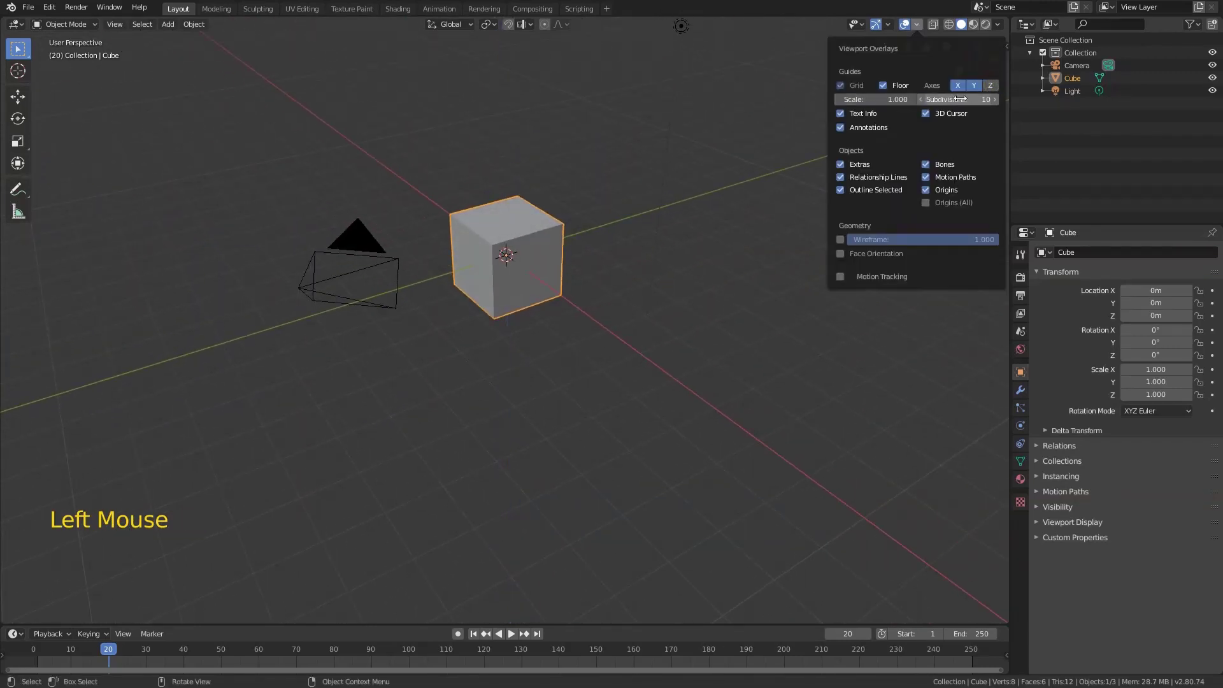
click(990, 85)
- Set the grid overlay's scale to 1 and try subdivision values of 20 and 5
drag(855, 102, 872, 102)
click(887, 100)
text(1)
key(Tab)
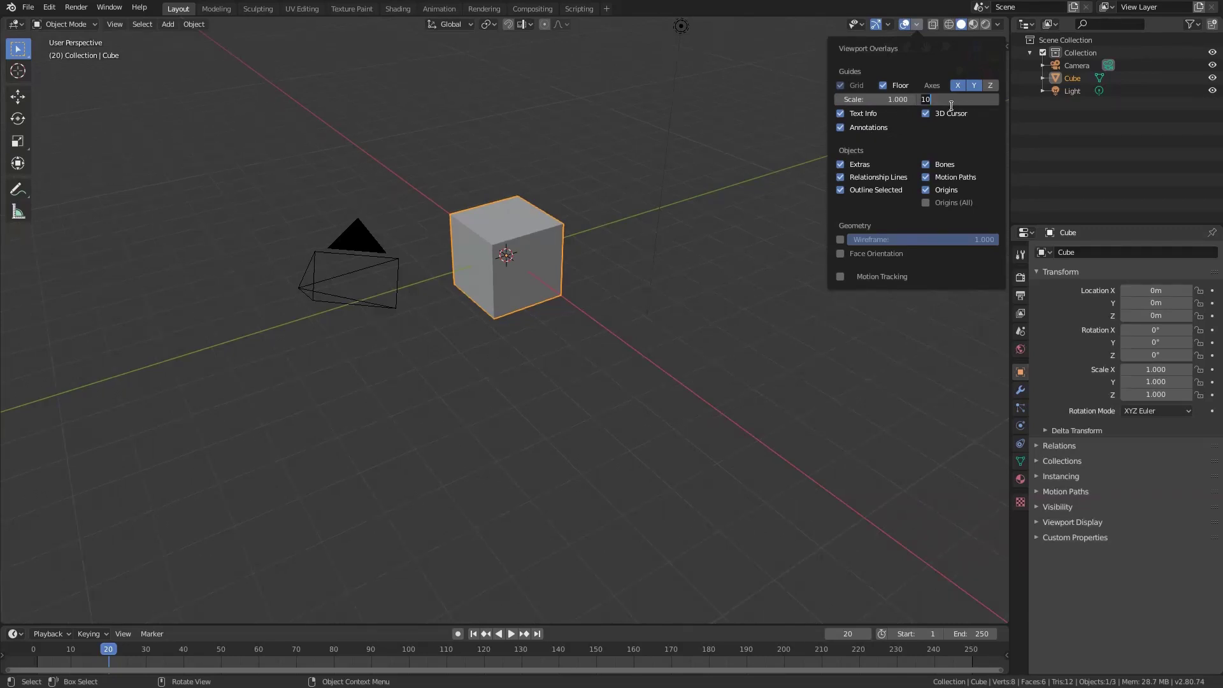
text(20)
key(Return)
click(963, 102)
text(5)
key(Return)
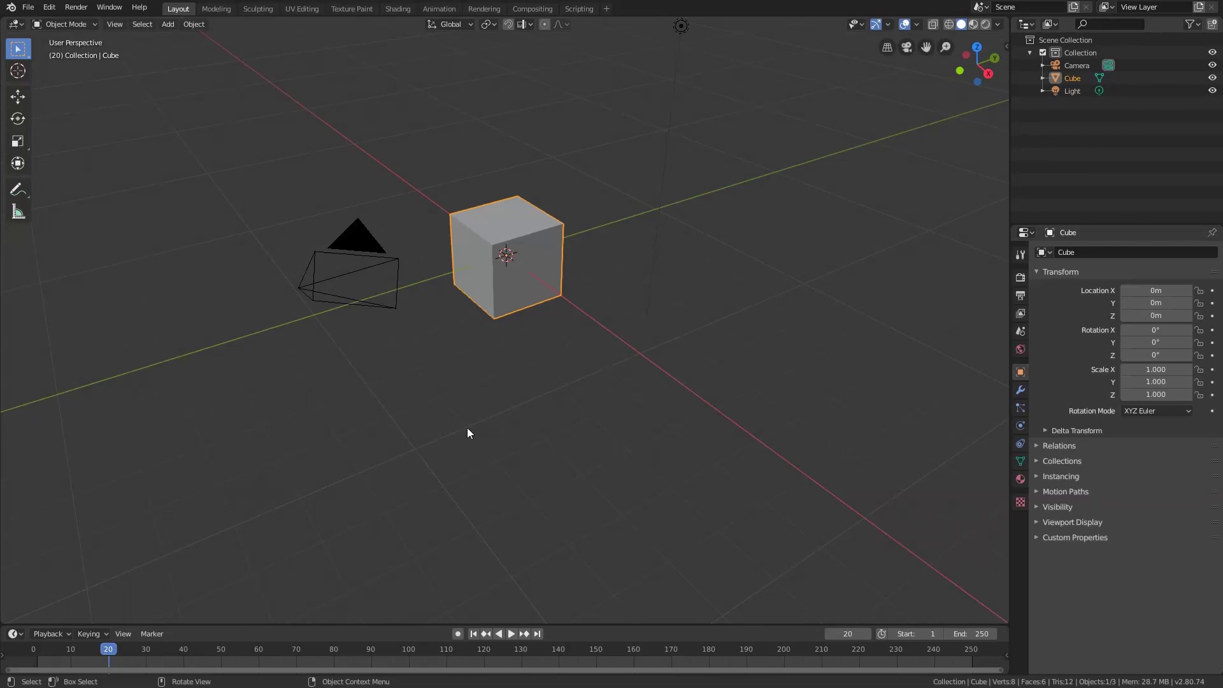
click(917, 26)
- Toggle X-Ray display on to see through the cube from several angles, and turn it off again
click(934, 25)
click(934, 24)
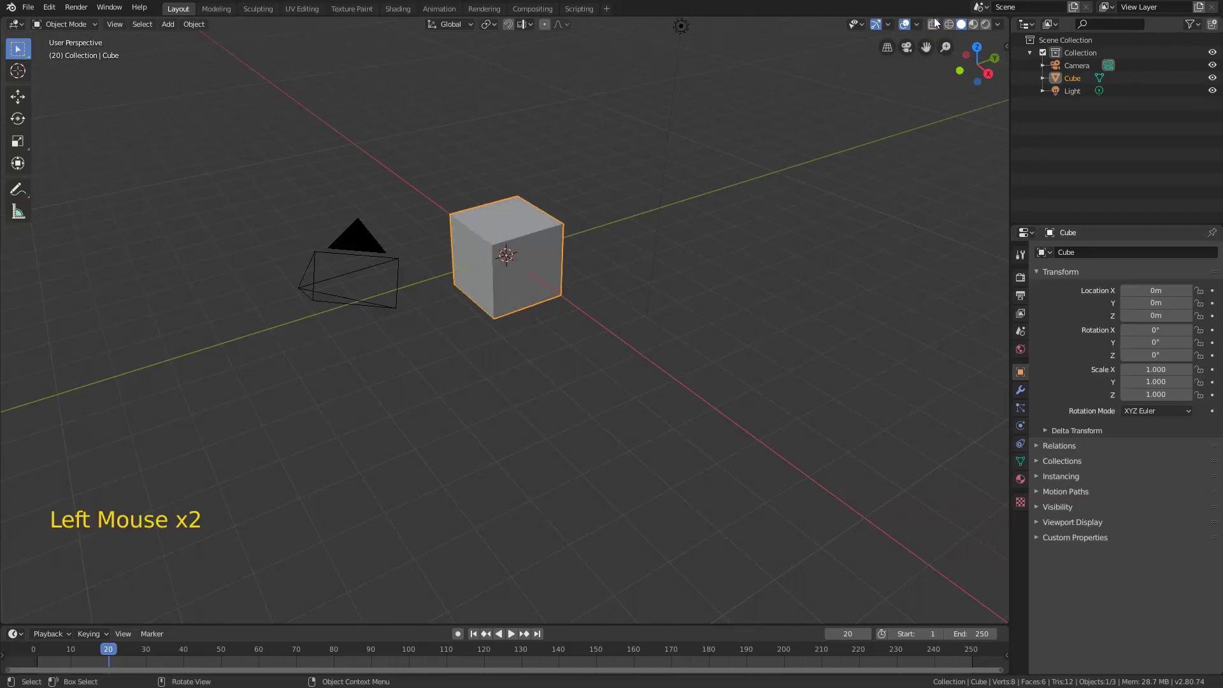
click(932, 25)
click(932, 25)
click(932, 25)
middle_drag(419, 309, 447, 297)
scroll(513, 254, up, 4)
mouse_move(516, 312)
middle_down()
mouse_move(464, 279)
mouse_move(541, 297)
mouse_move(519, 292)
middle_up()
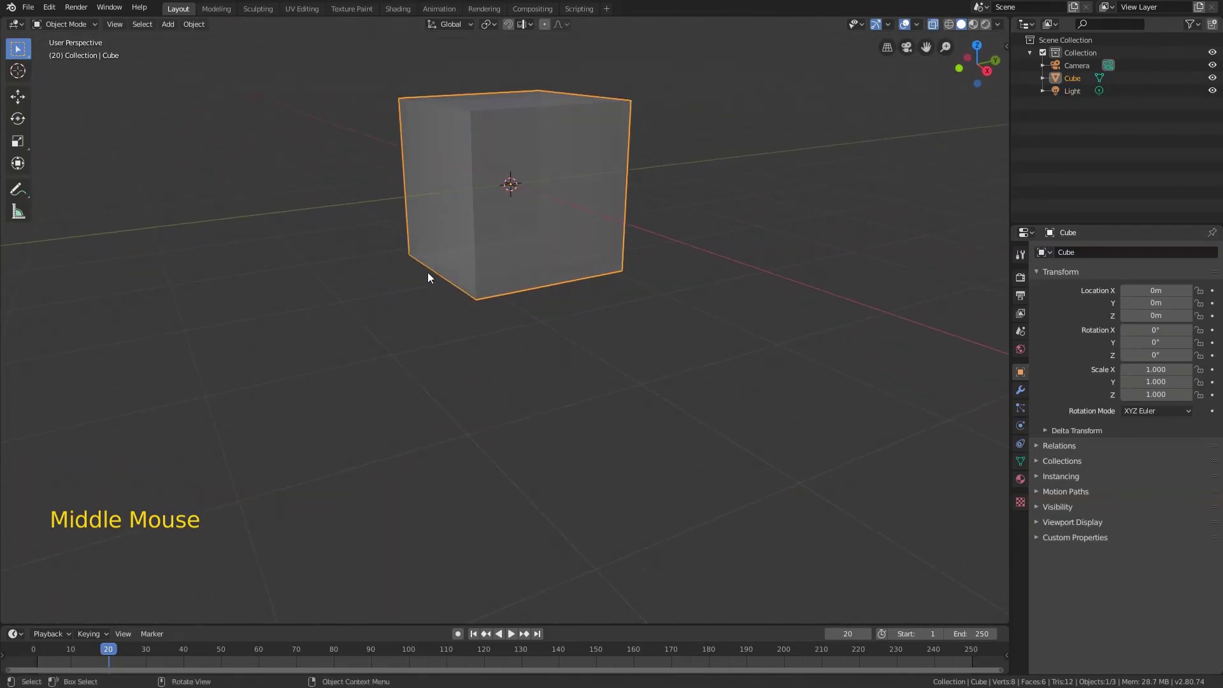
click(931, 25)
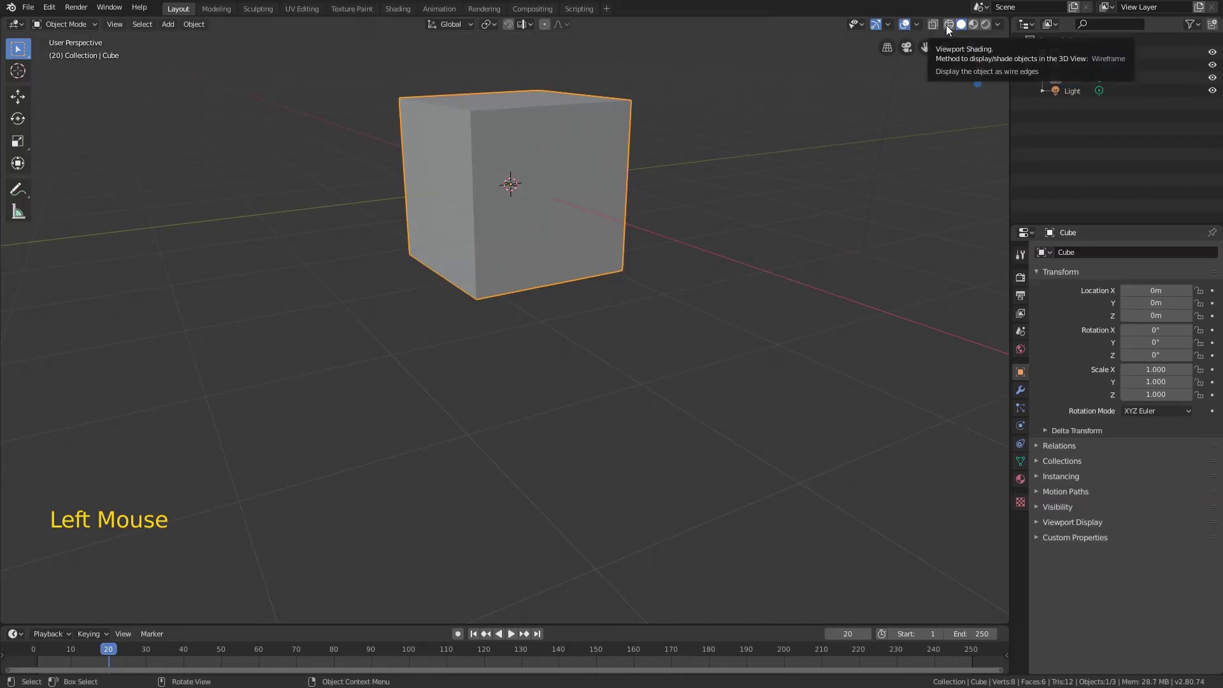
- Switch the viewport to Wireframe shading and look at the cube from a lower angle
middle_drag(496, 199, 508, 276)
scroll(509, 271, down, 3)
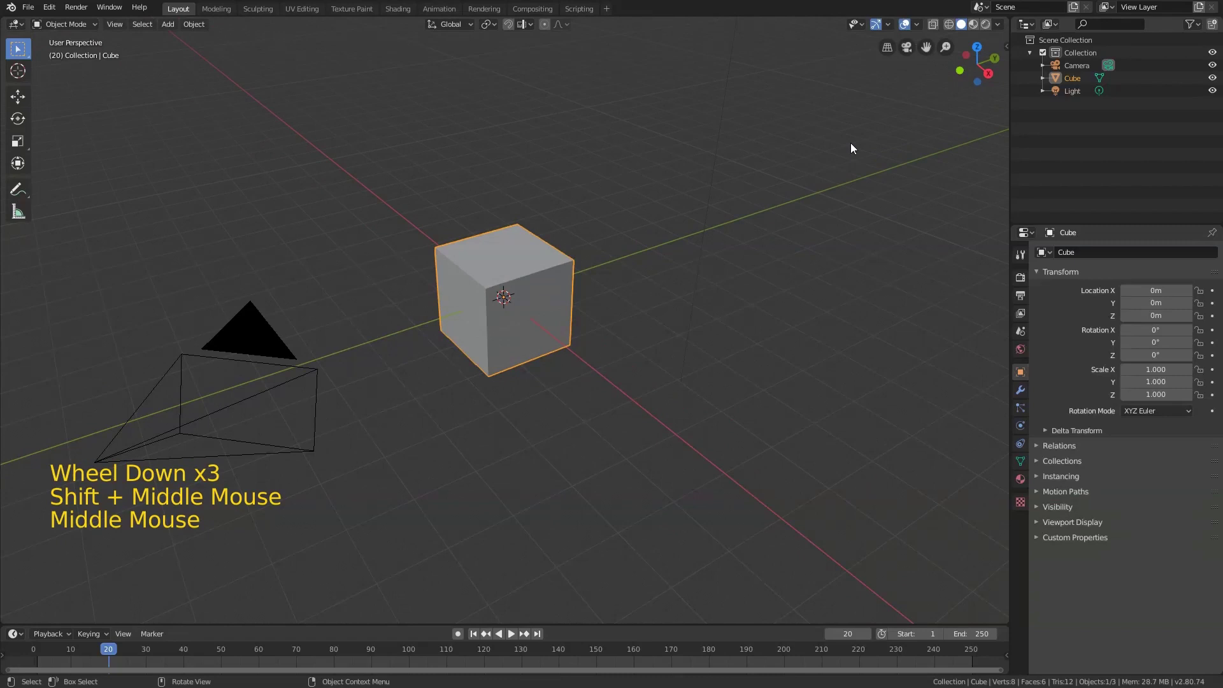
click(947, 24)
mouse_move(651, 316)
middle_down()
mouse_move(650, 284)
mouse_move(647, 299)
middle_up()
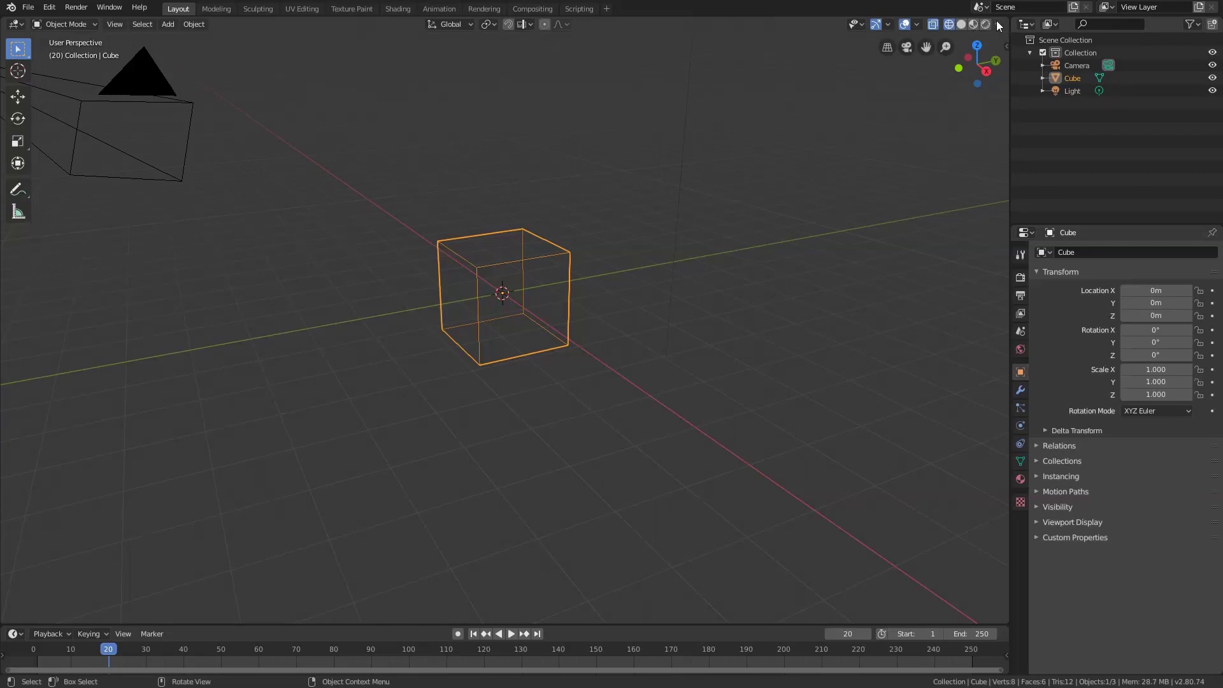
click(996, 22)
click(996, 22)
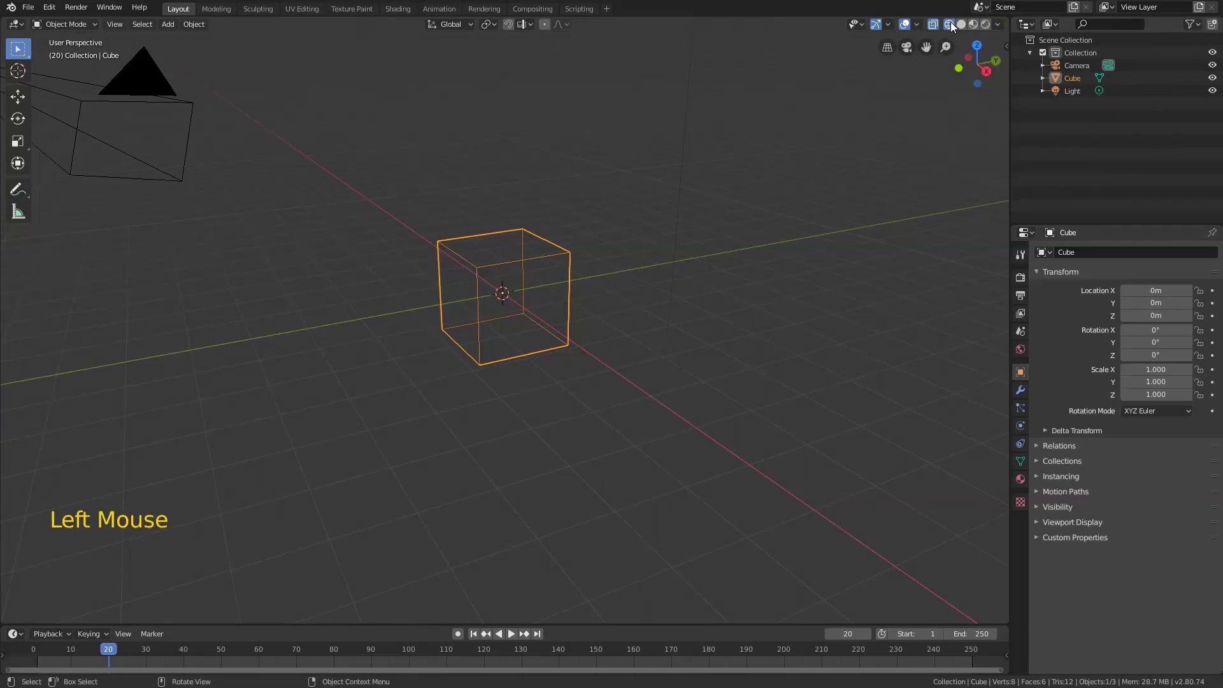
- Turn the Outline and X-Ray options of the Wireframe shading off and back on
click(996, 24)
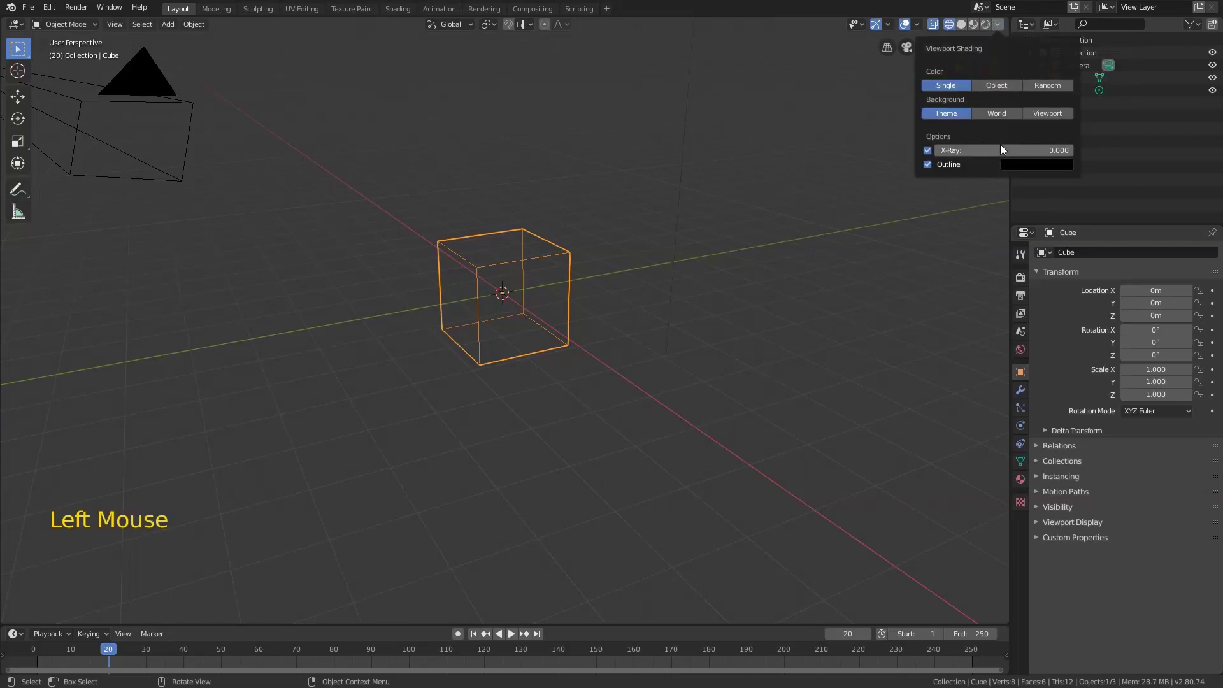
click(930, 163)
click(930, 164)
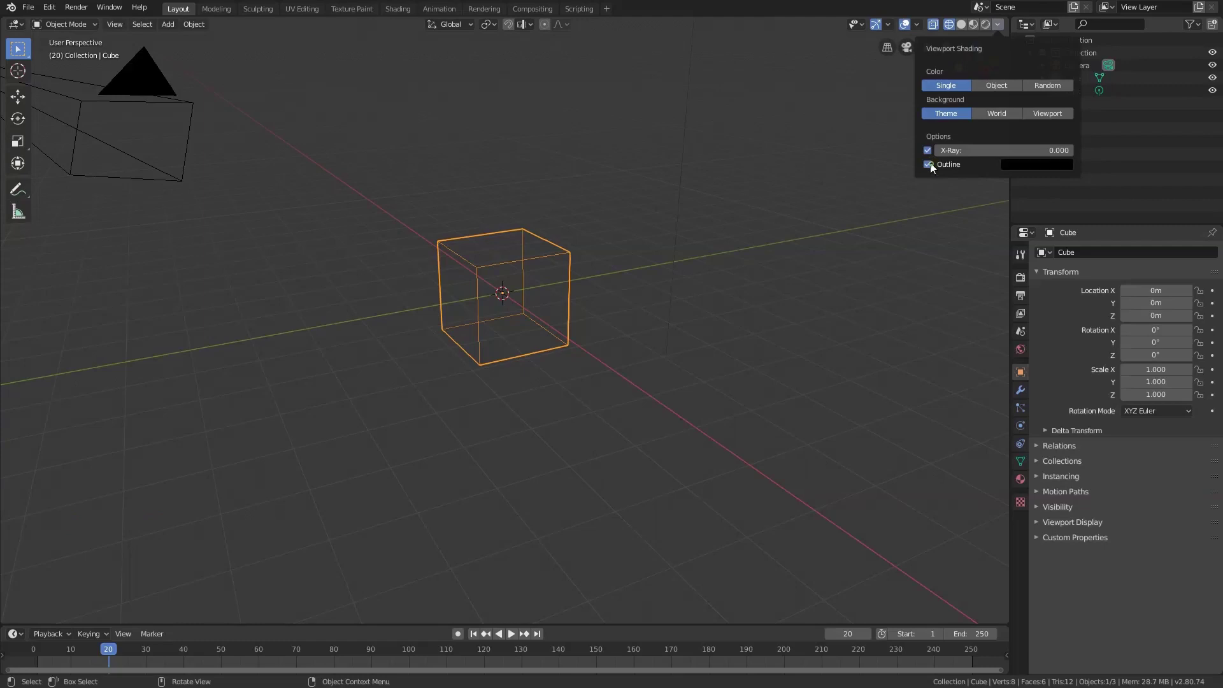
click(928, 151)
click(928, 151)
- Try the Object wire color and the World and Viewport backgrounds, and restore the Single color and Theme background
click(999, 85)
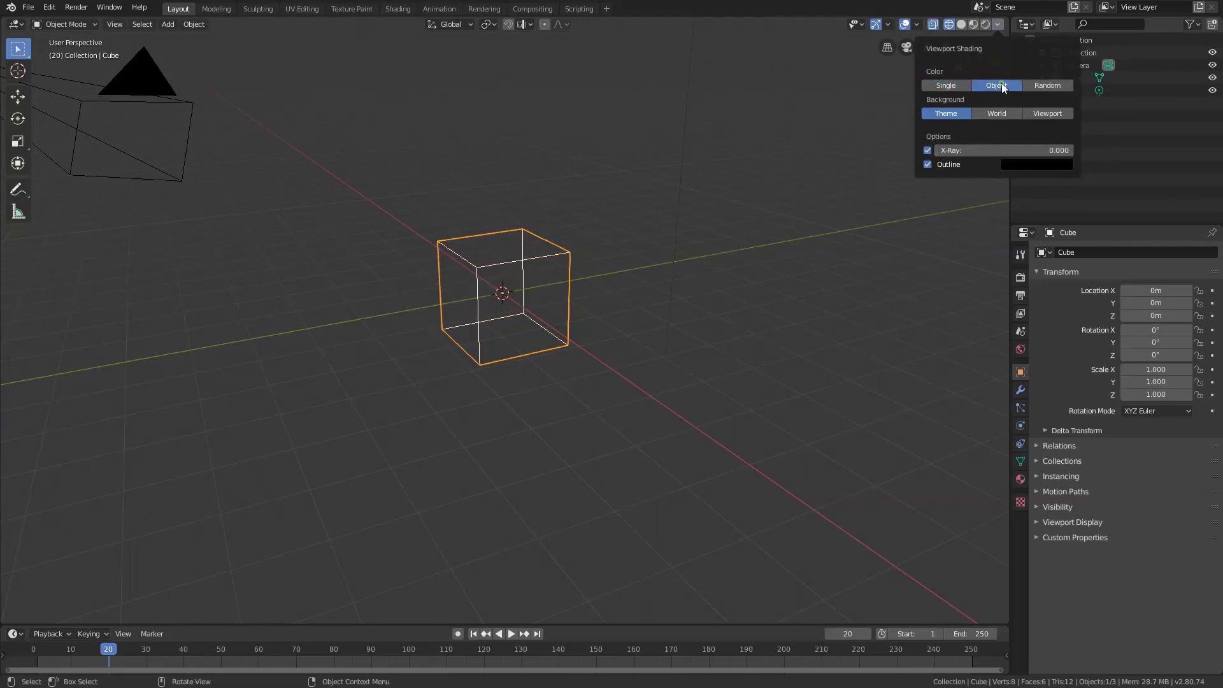
click(996, 86)
click(945, 86)
click(994, 113)
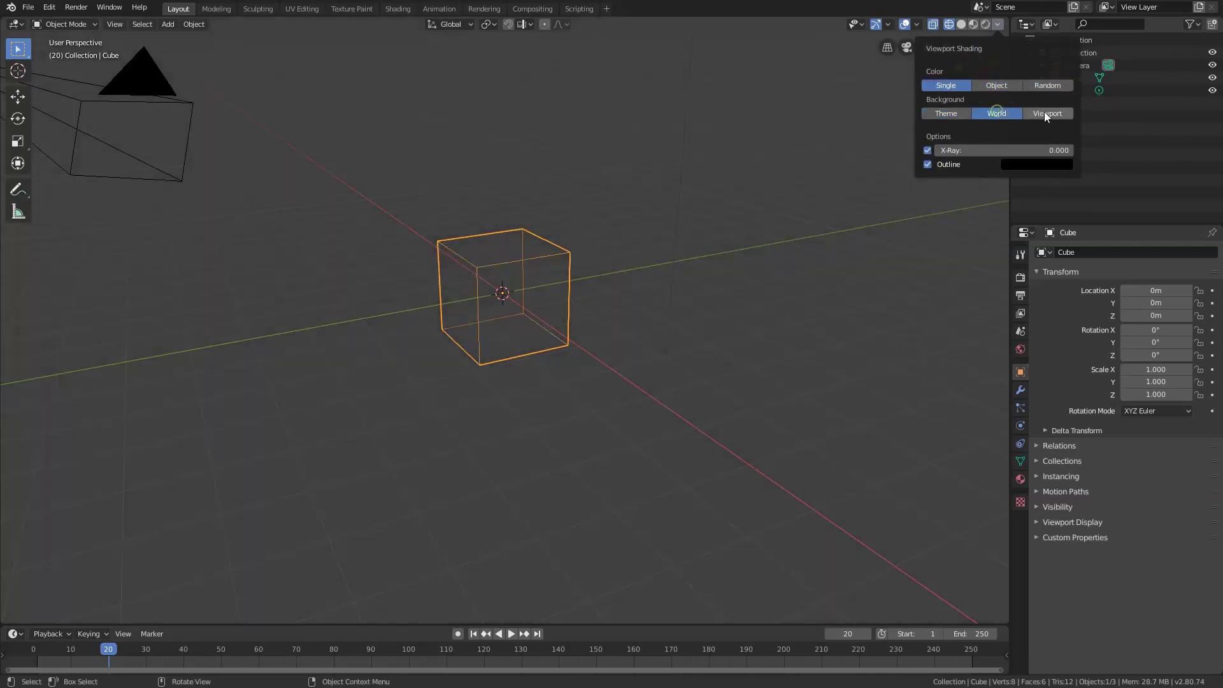
click(1045, 113)
click(993, 113)
click(938, 113)
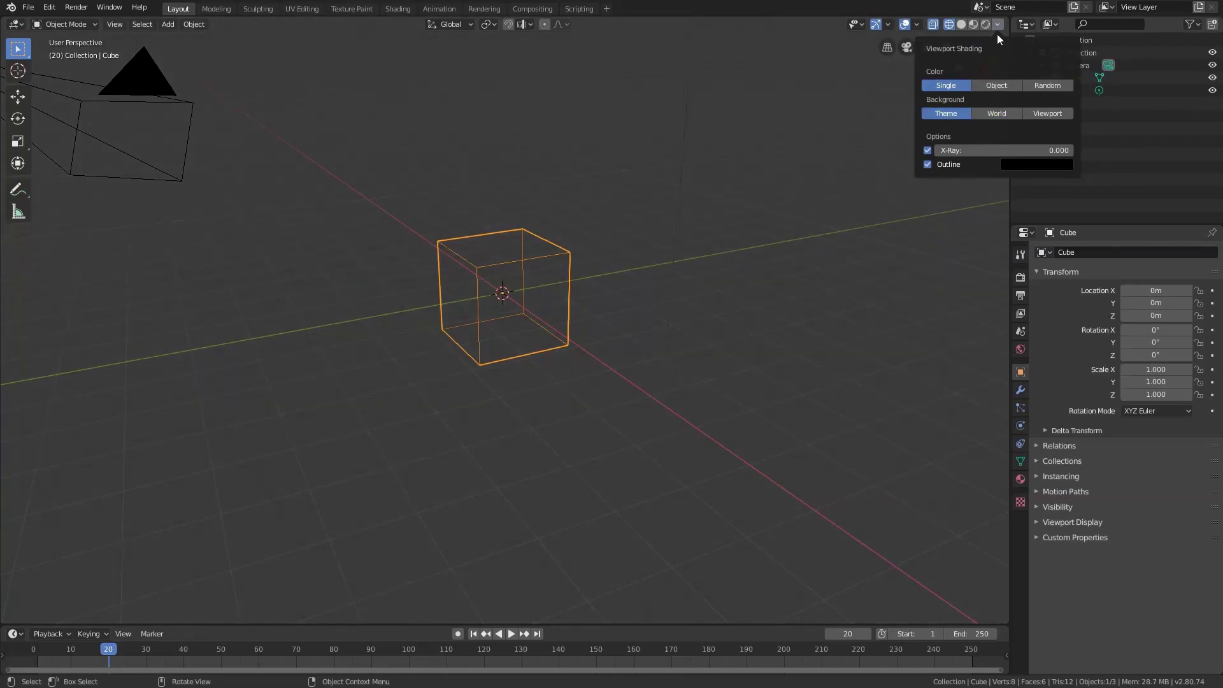
- Switch the viewport to Solid shading and try MatCap and Flat lighting before returning to Studio lighting
click(960, 25)
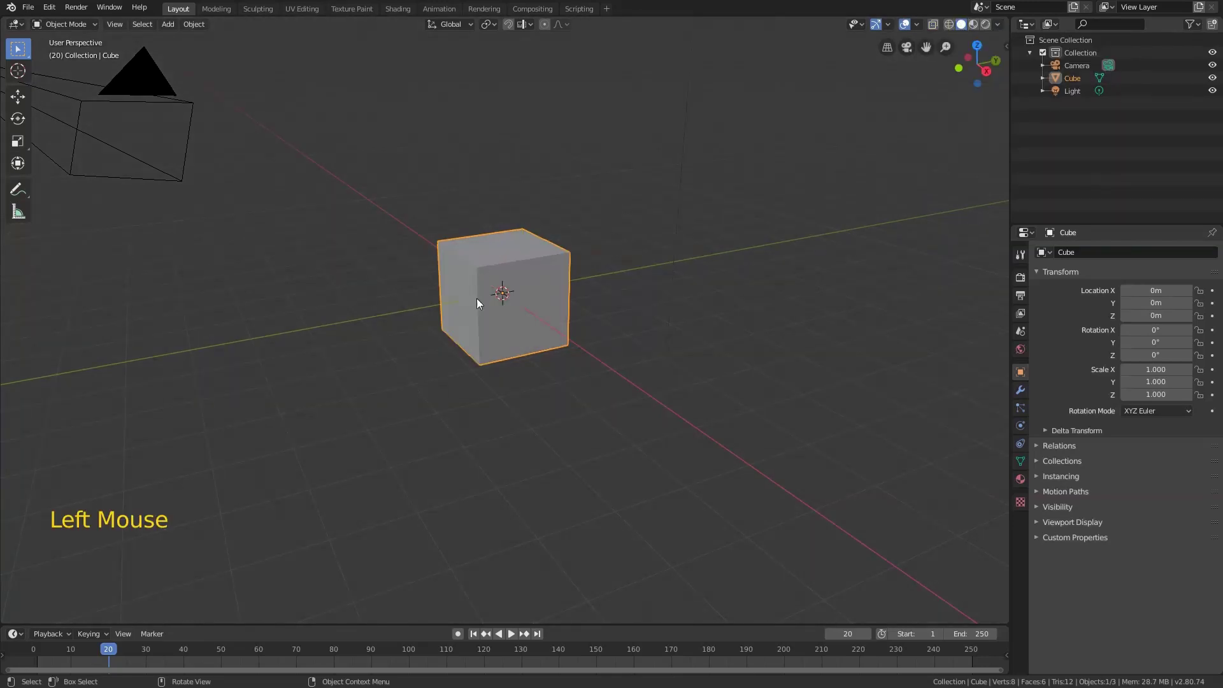
click(997, 25)
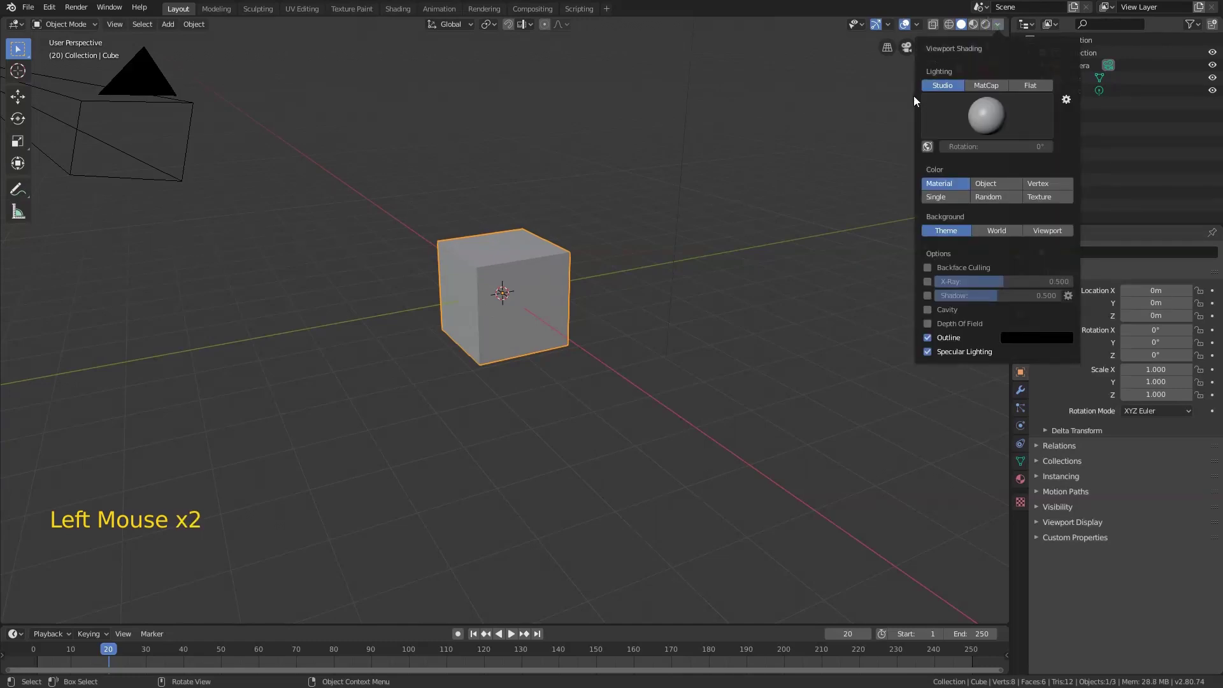
click(989, 83)
click(1044, 86)
click(945, 85)
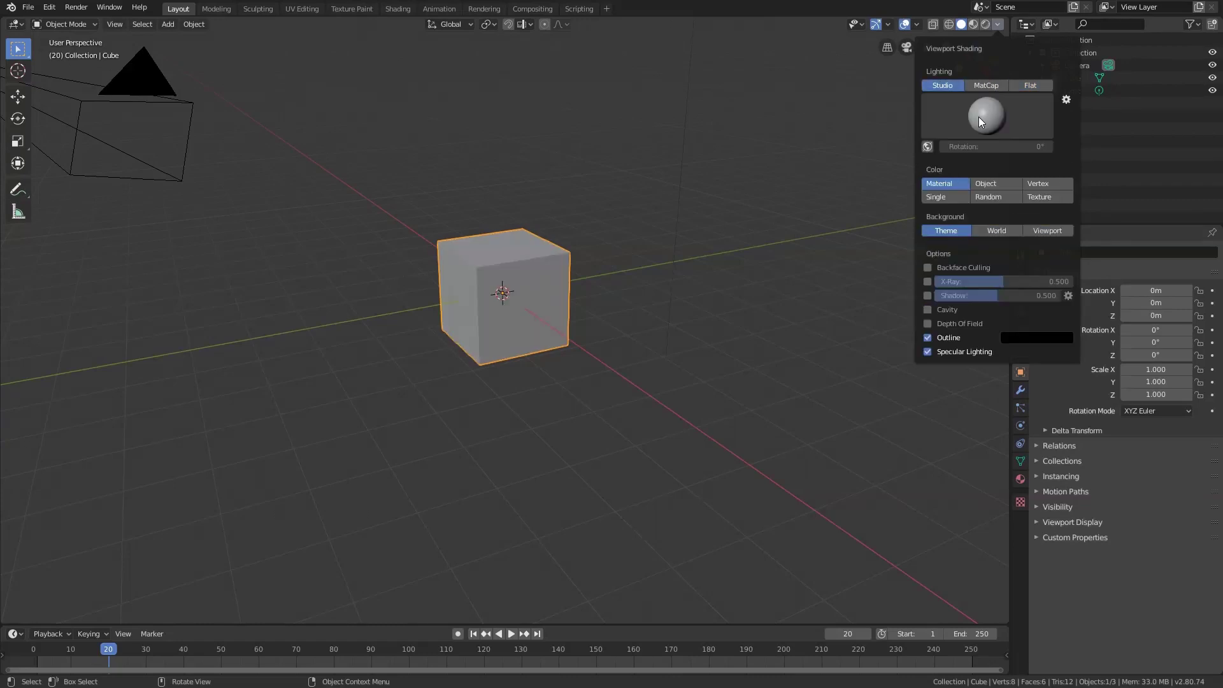
- Browse the Studio light and MatCap presets, and set the lighting back to Studio
click(976, 117)
click(976, 118)
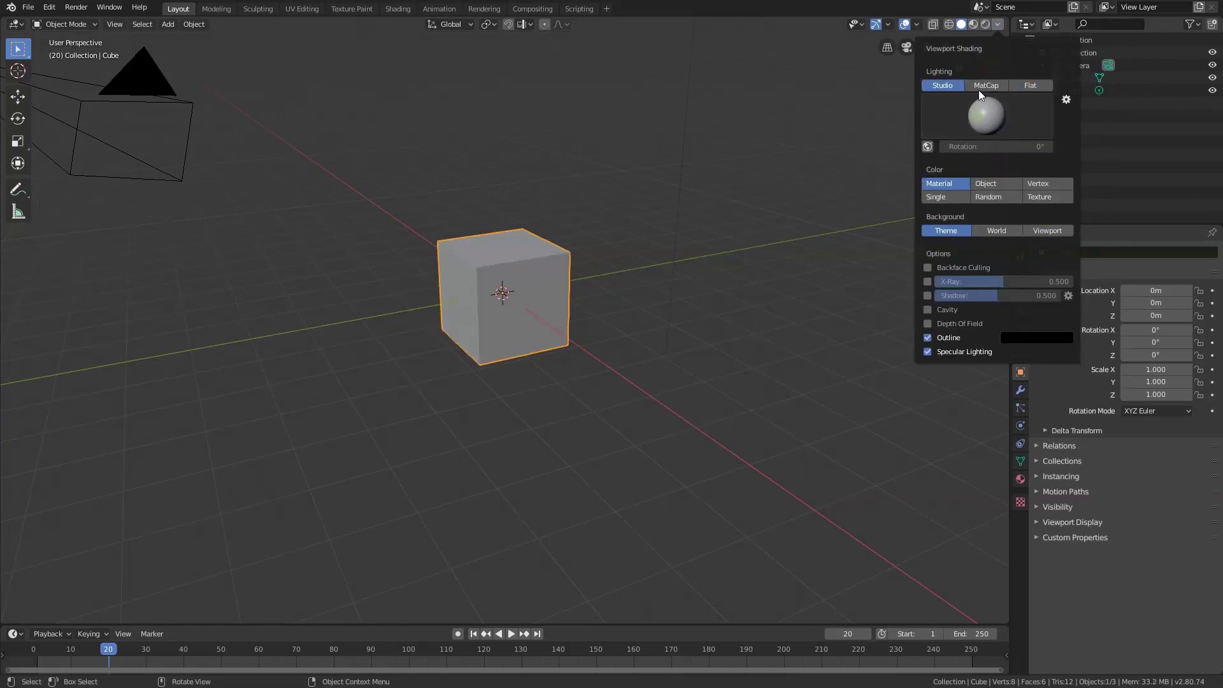
click(979, 88)
click(980, 120)
click(980, 121)
click(945, 85)
- Switch the viewport to LookDev shading and on to Rendered shading, and check the Rendered shading options
click(976, 25)
click(976, 25)
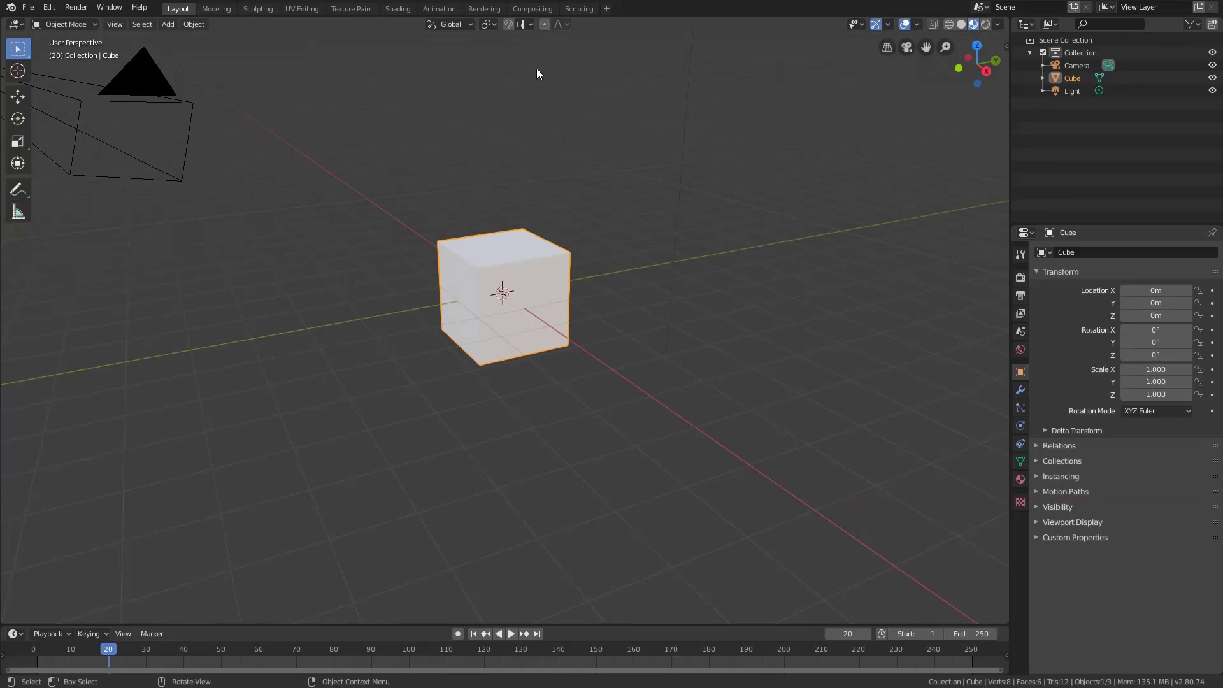
click(985, 26)
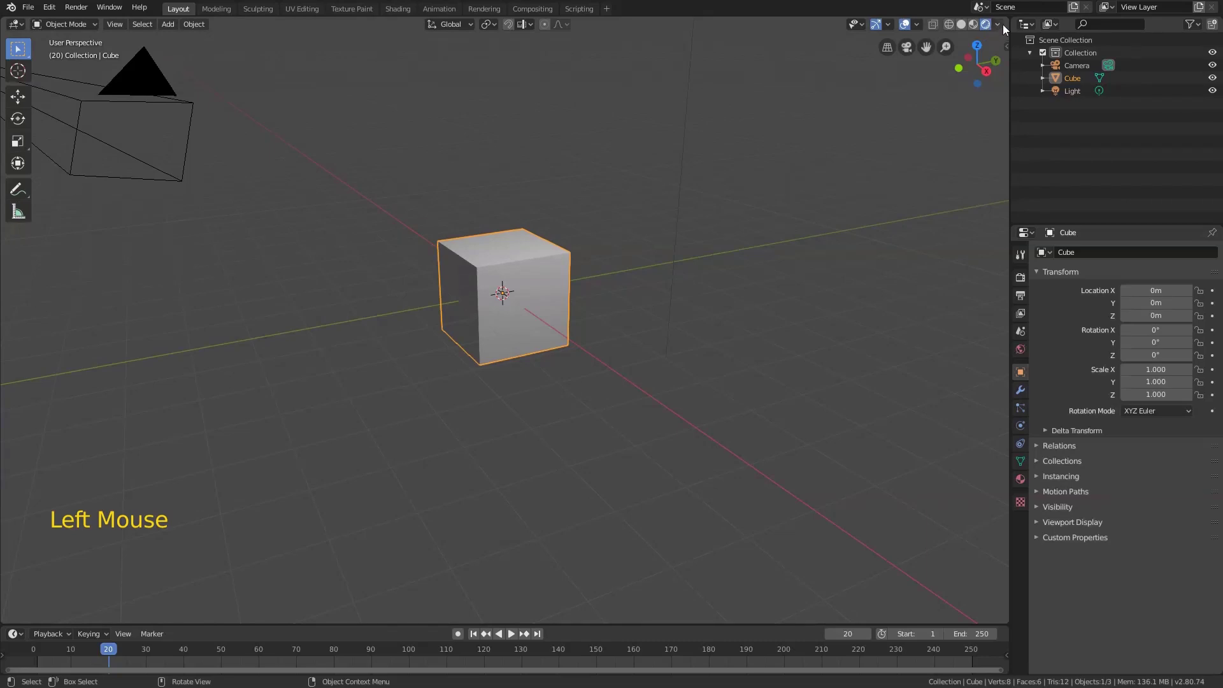
click(1000, 25)
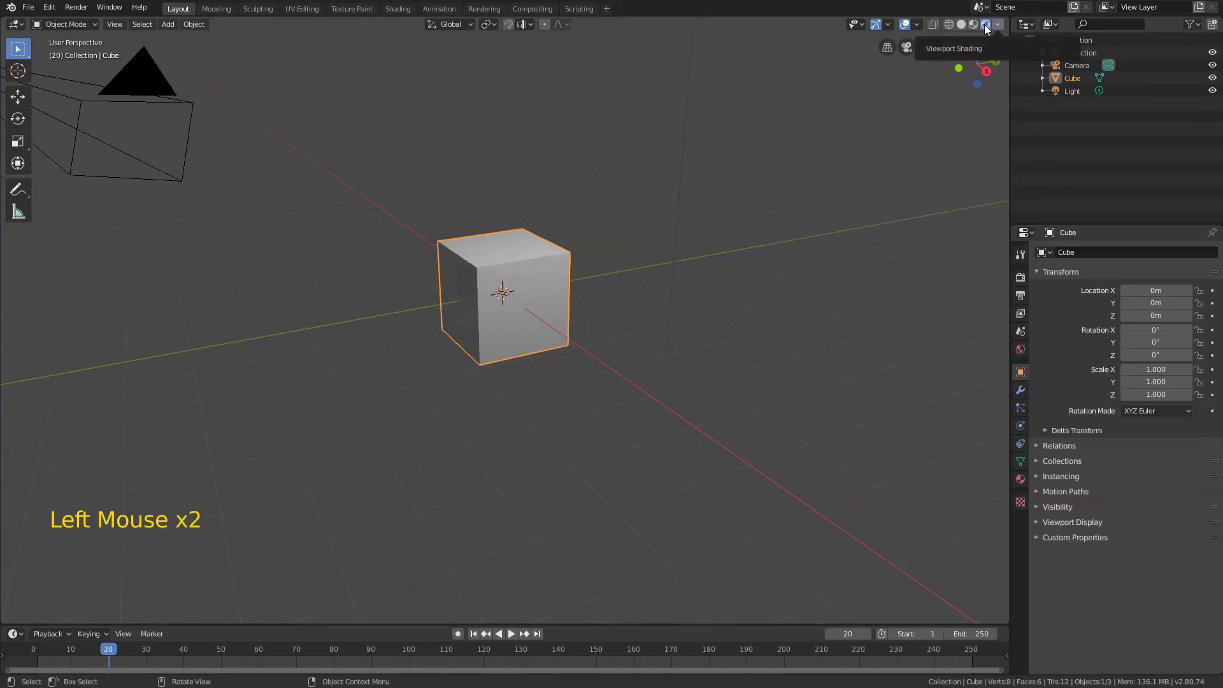
- Show the scene's render properties and examine the available render engines, keeping Eevee
click(1020, 277)
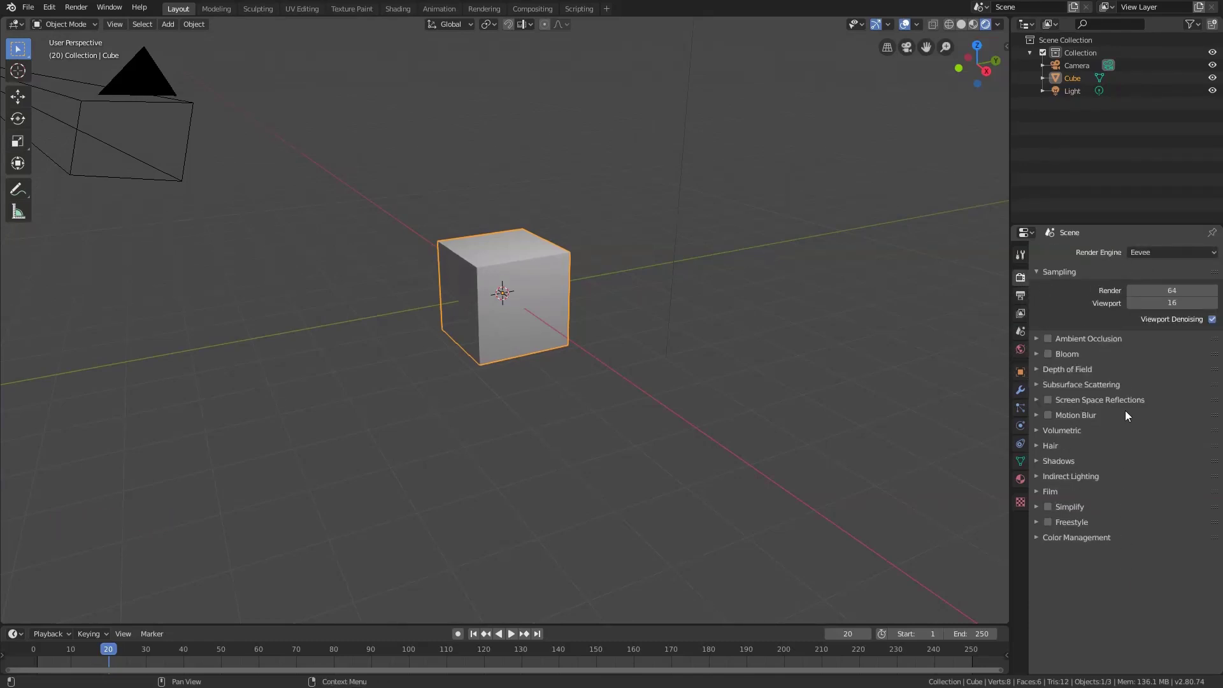
click(1152, 251)
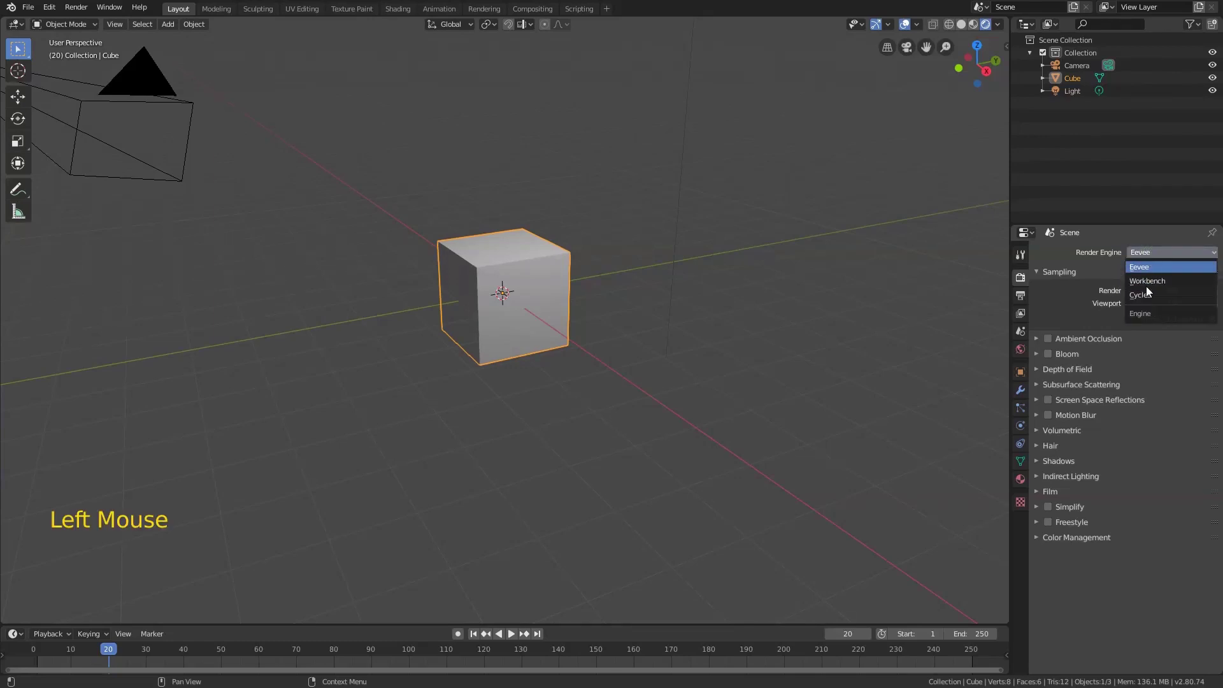
click(1070, 251)
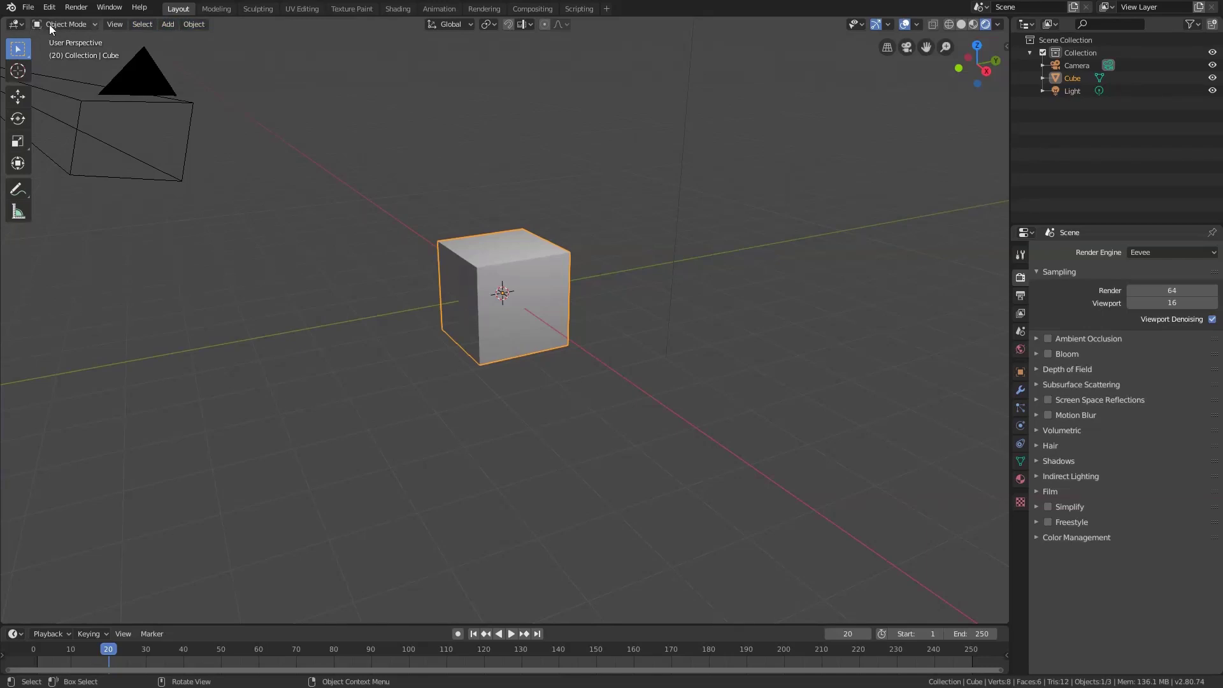
- Flip the 3D viewport header to the bottom of its area and back to the top
right_click(189, 26)
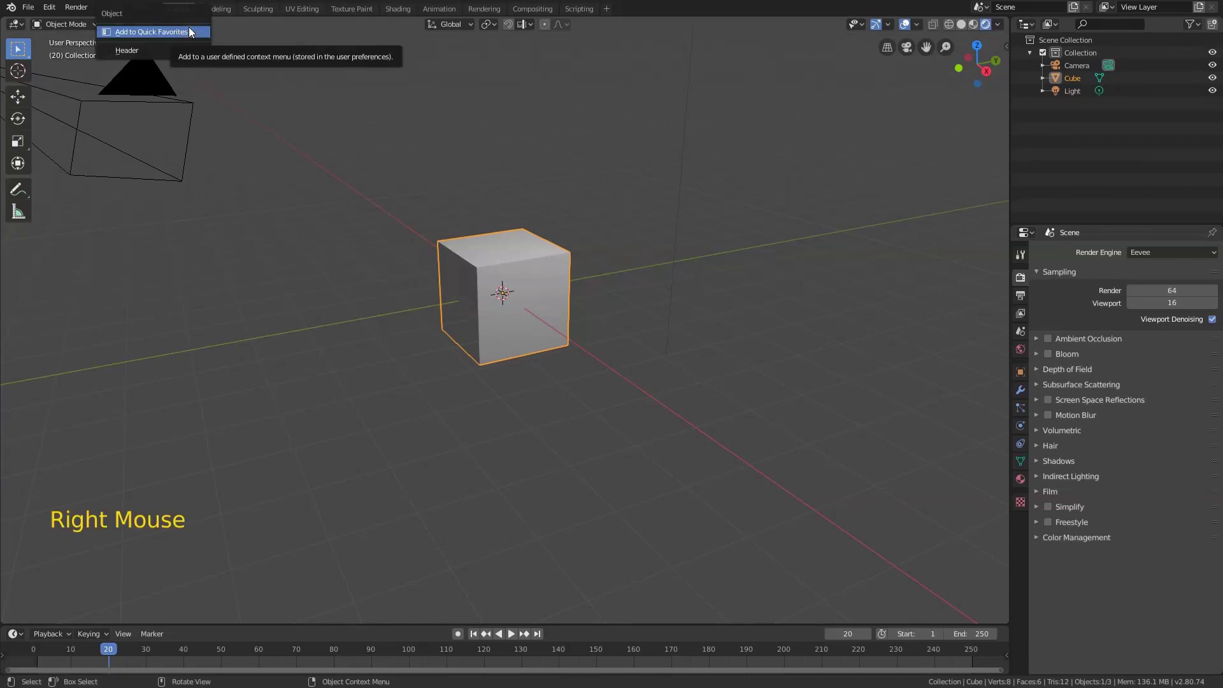
mouse_move(140, 49)
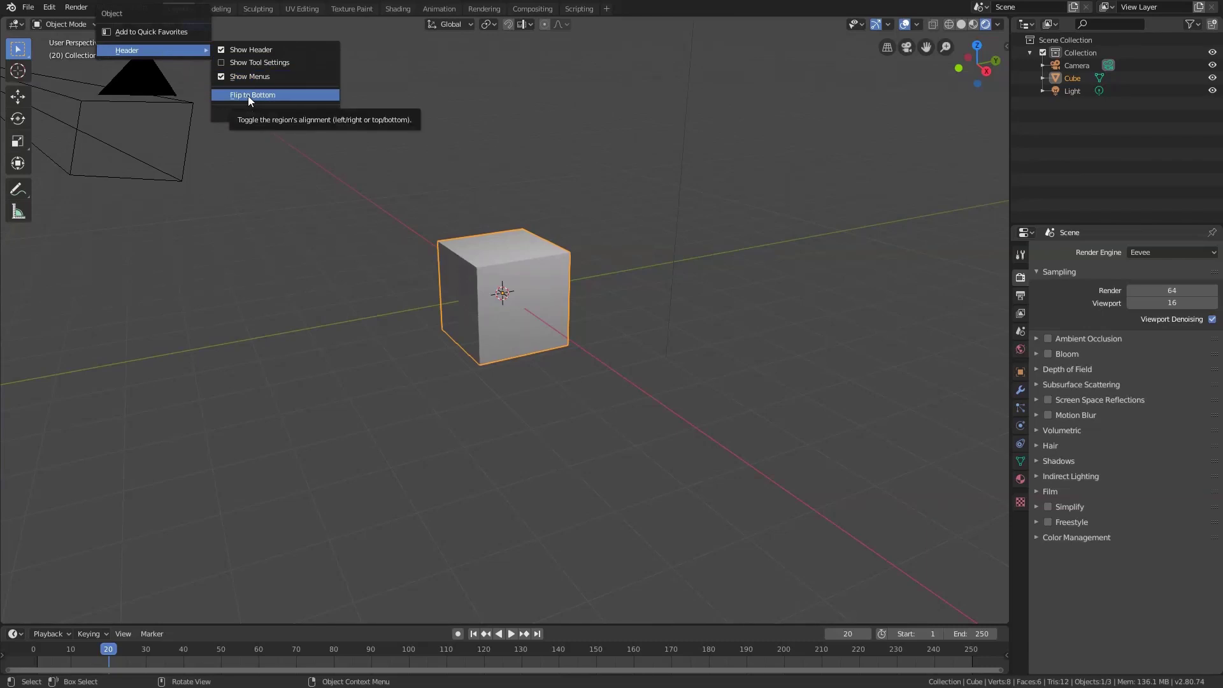
click(277, 96)
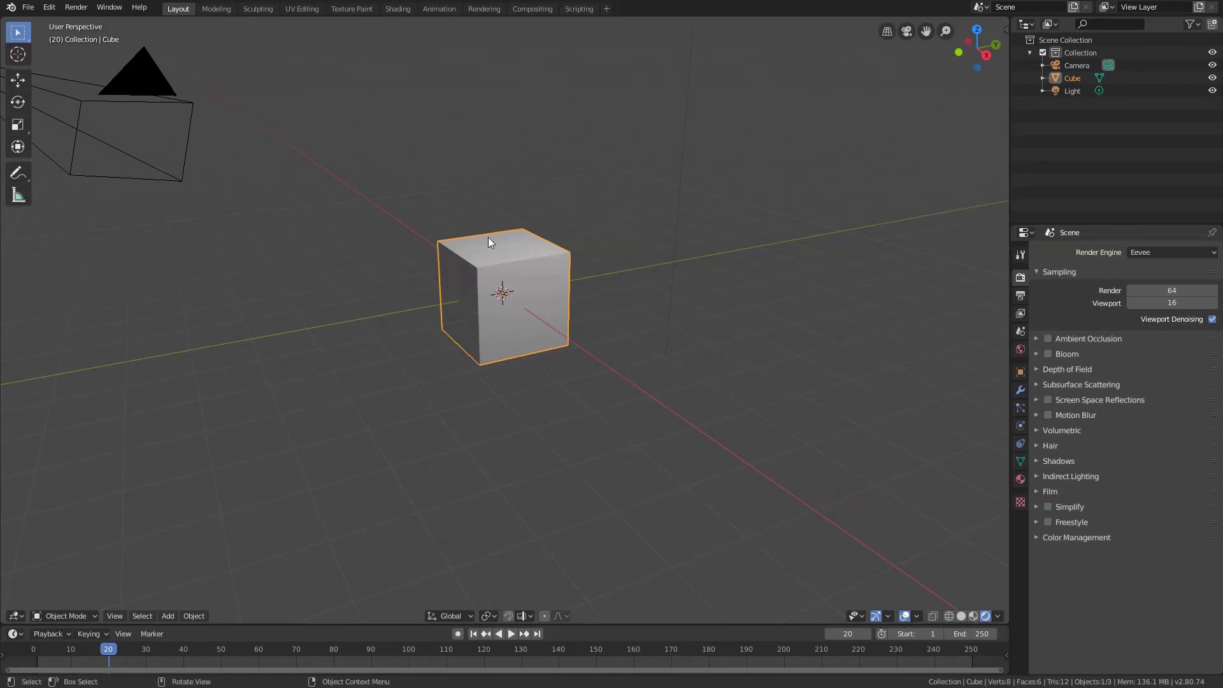
right_click(208, 613)
mouse_move(208, 615)
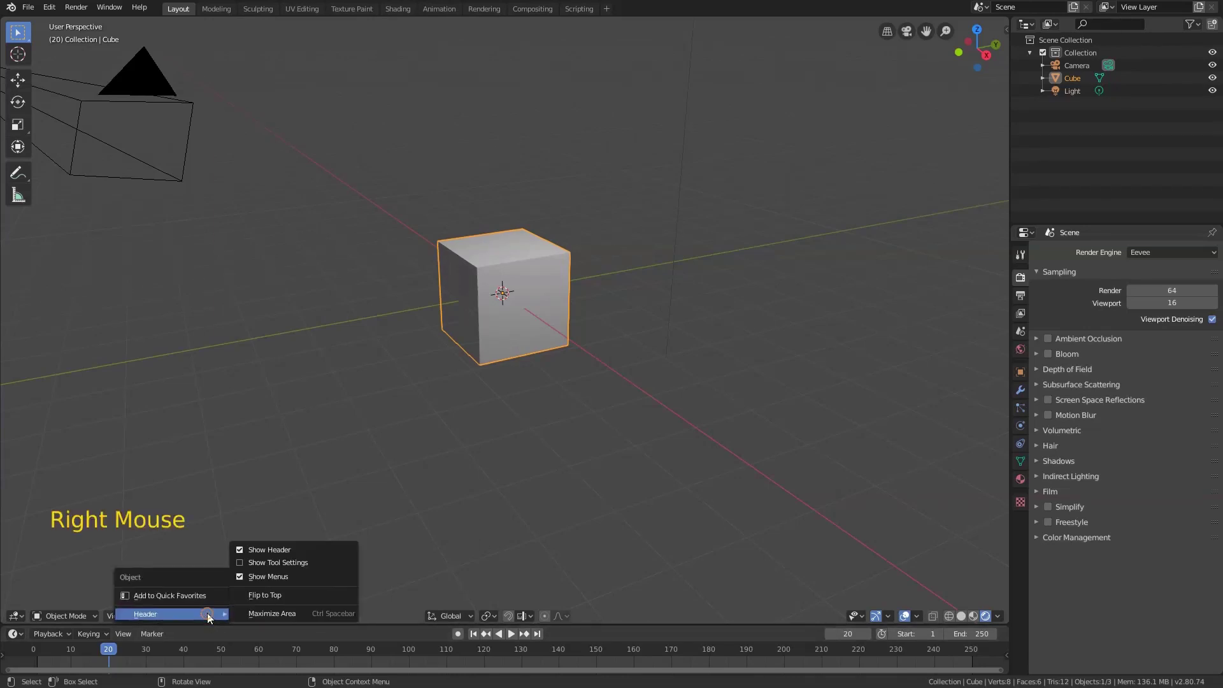
click(272, 594)
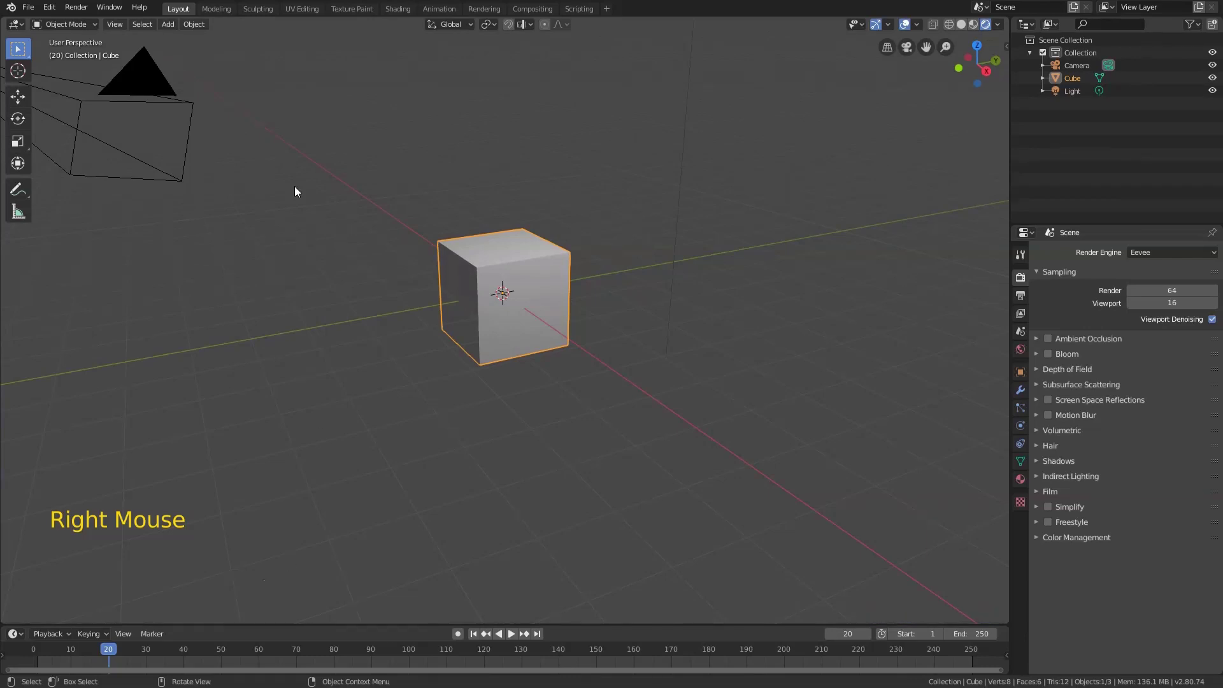
- Turn off Show Menus for the 3D viewport header and check the collapsed menu
right_click(194, 25)
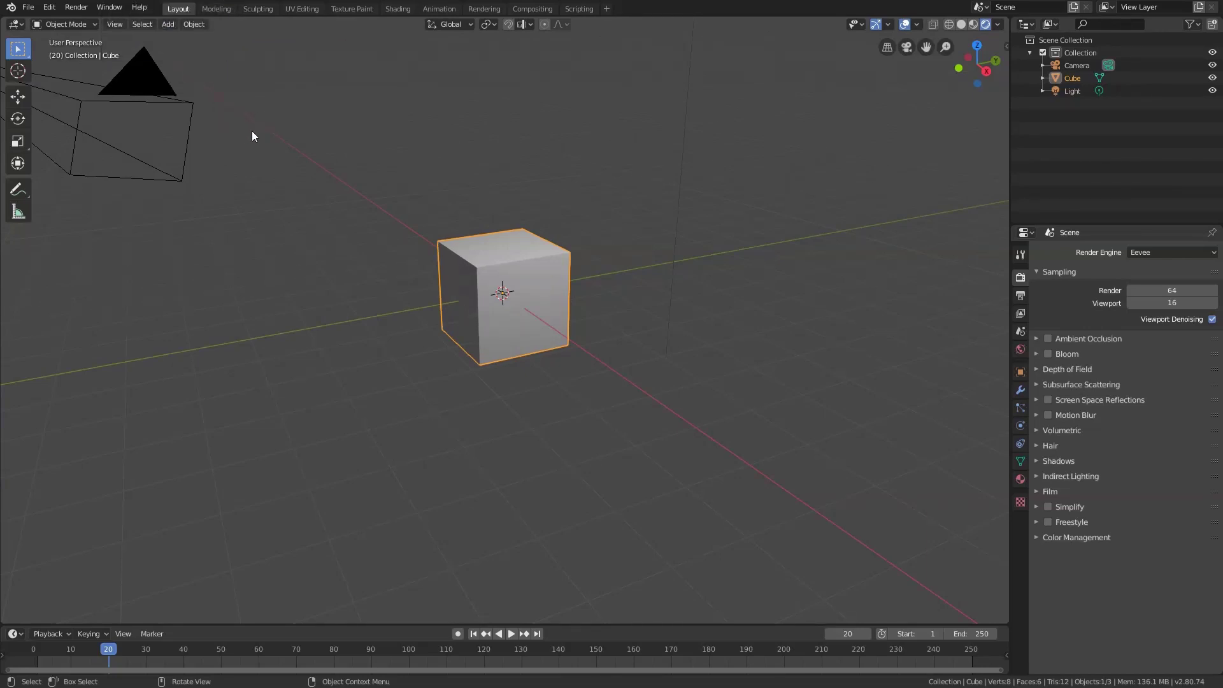
right_click(195, 28)
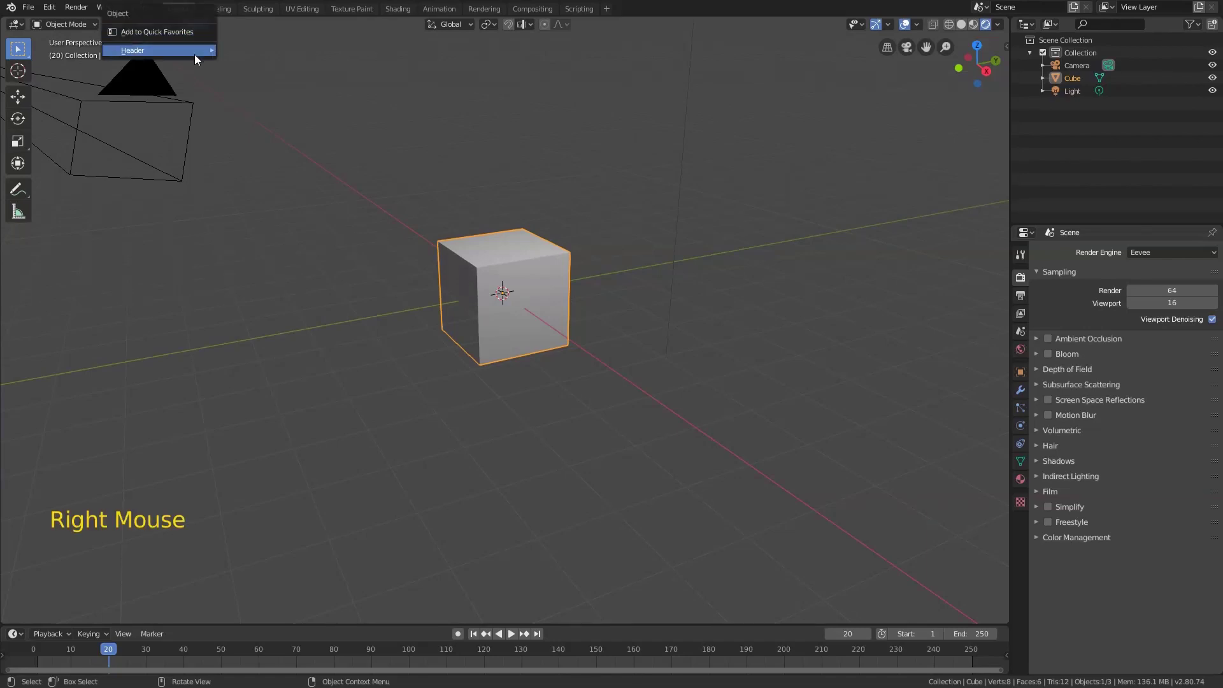
mouse_move(200, 56)
click(227, 76)
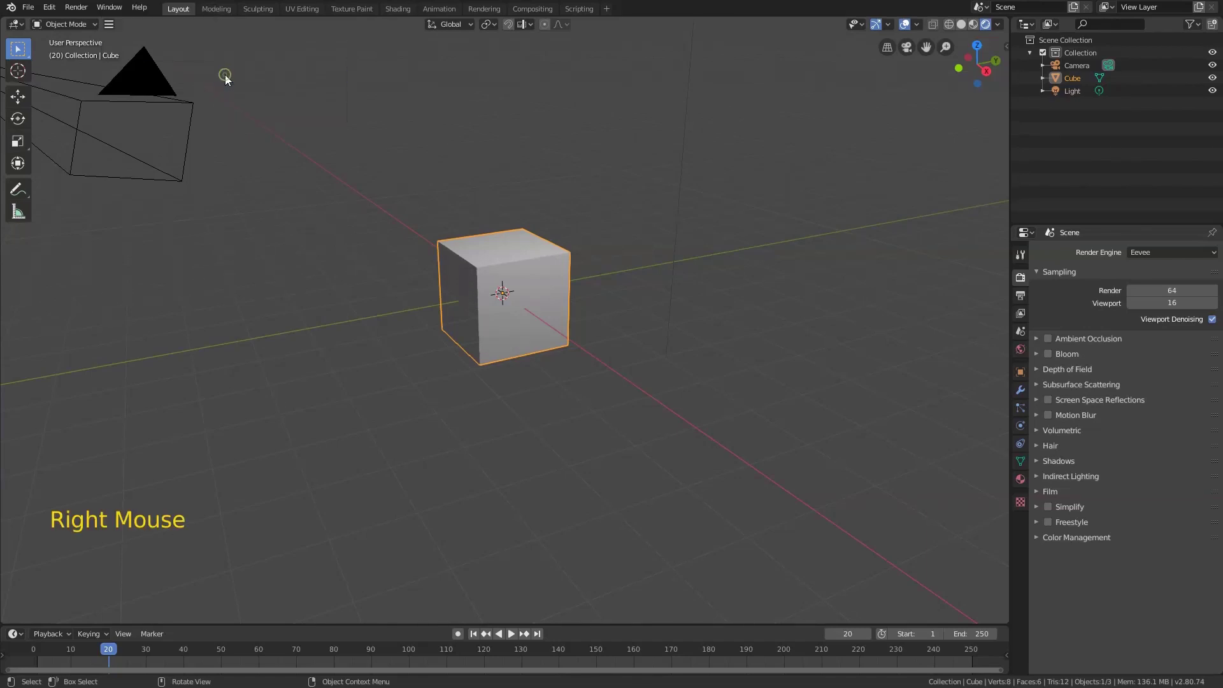
click(109, 26)
mouse_move(172, 41)
- Reveal the viewport sidebar, hide it and show it again, and check the Transform properties of the camera and the cube
click(1004, 46)
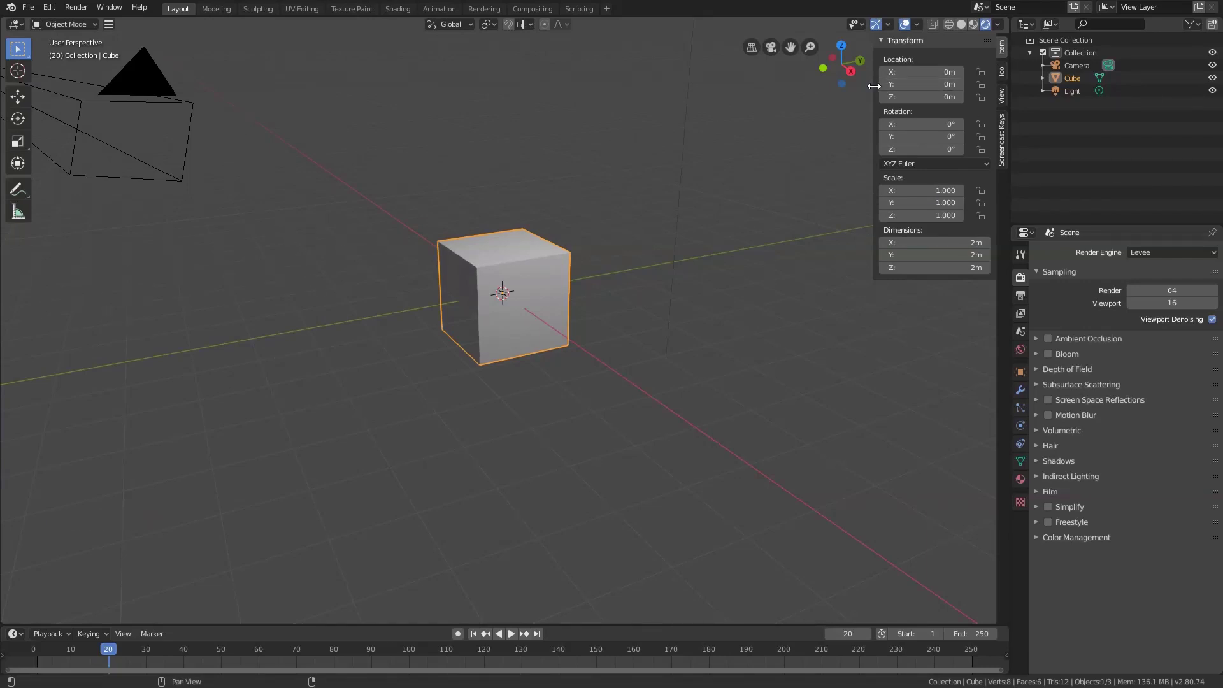
drag(877, 86, 994, 87)
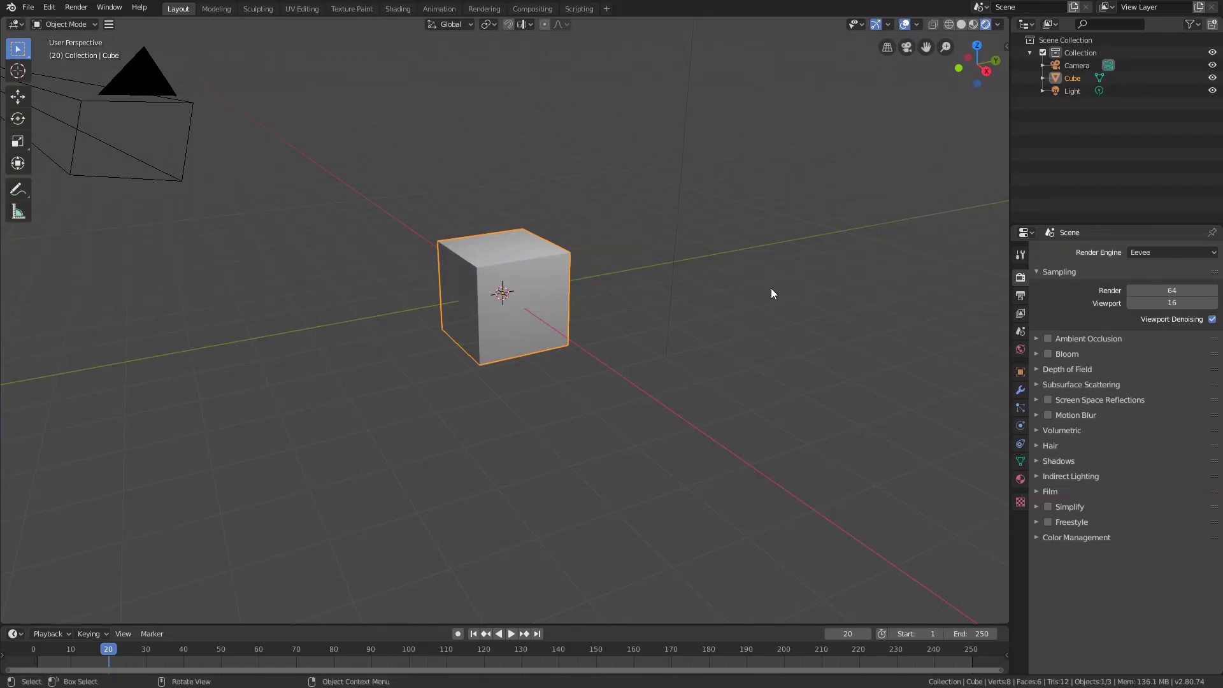
key(n)
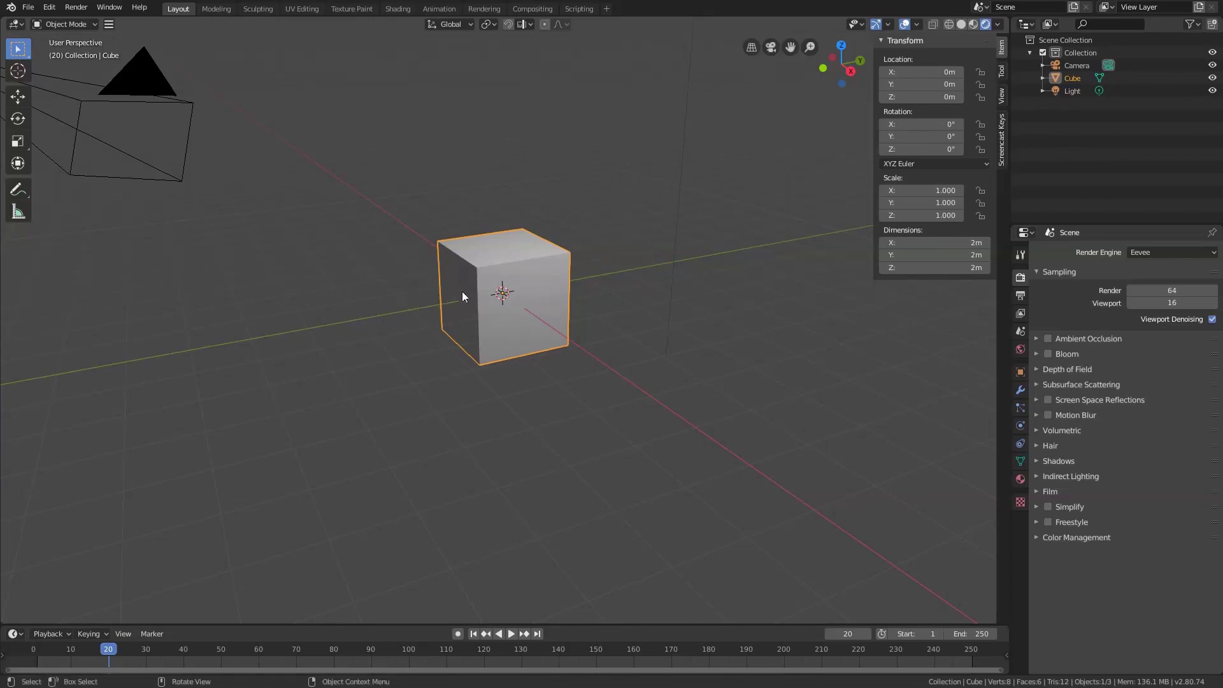
click(140, 91)
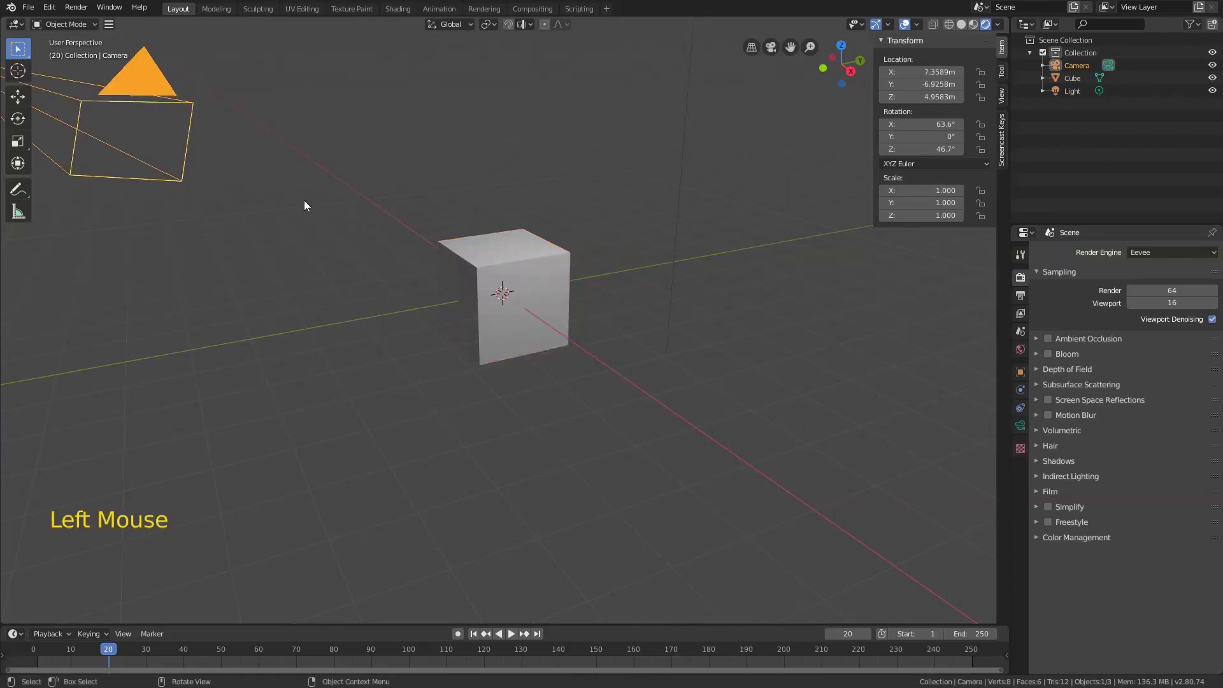
double_click(483, 278)
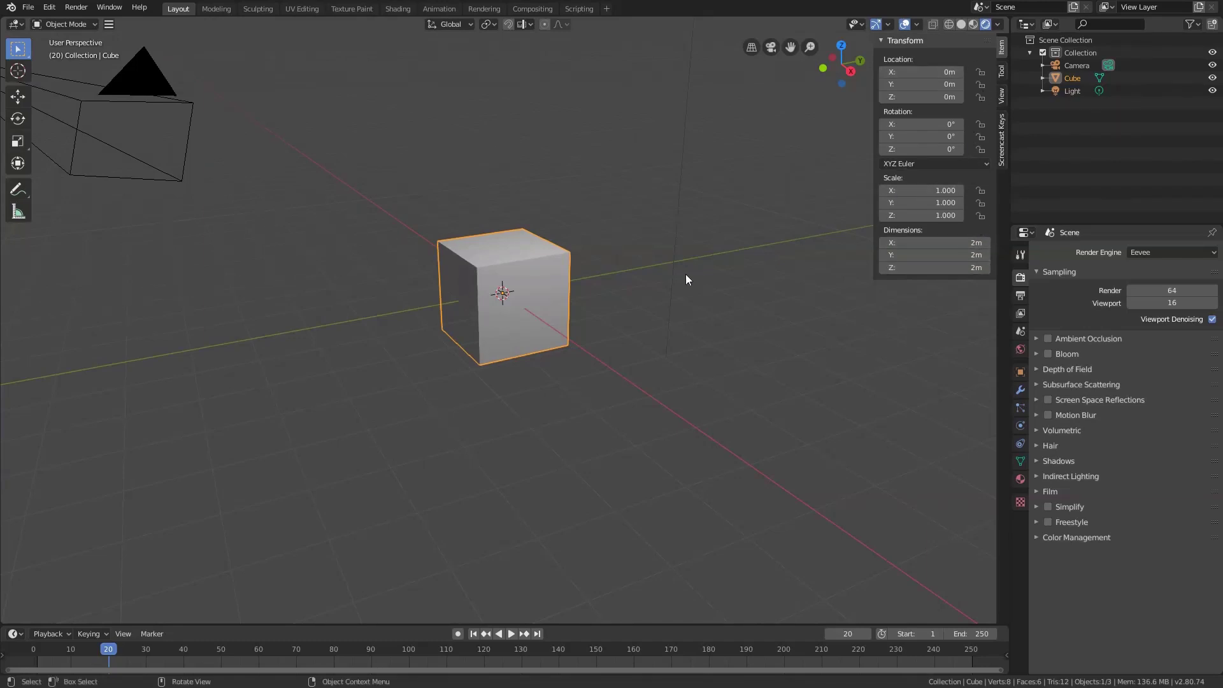
- Show the active tool's settings in the sidebar and practise Select Box around the cube and the wider scene
click(1002, 70)
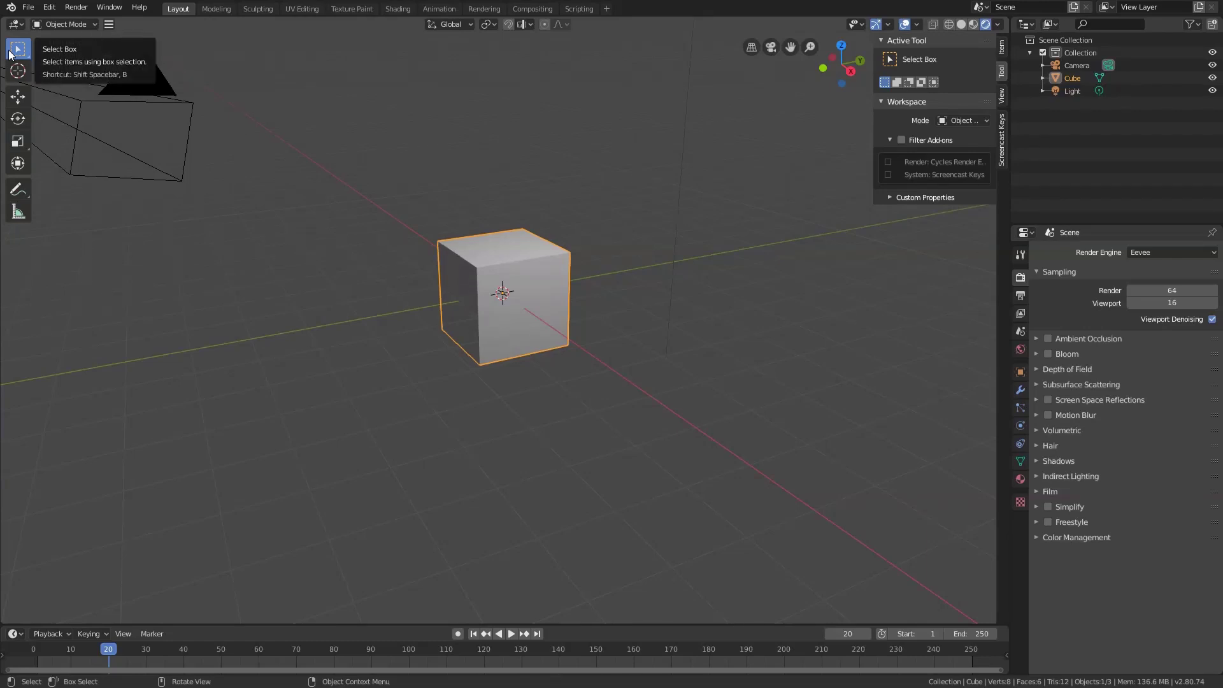
drag(330, 172, 395, 235)
drag(367, 175, 655, 460)
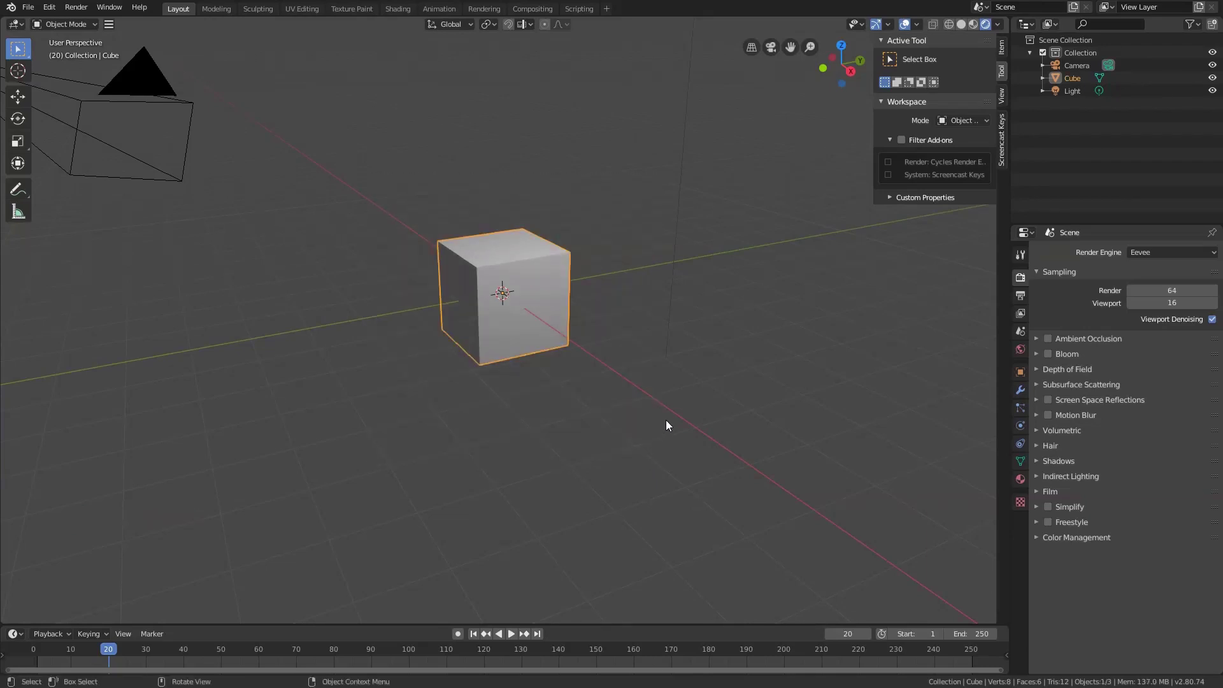
scroll(590, 381, down, 4)
scroll(591, 380, up, 2)
drag(693, 75, 277, 437)
- Clear the selection, then box-select the camera and the cube one after the other in the Set selection mode
click(556, 261)
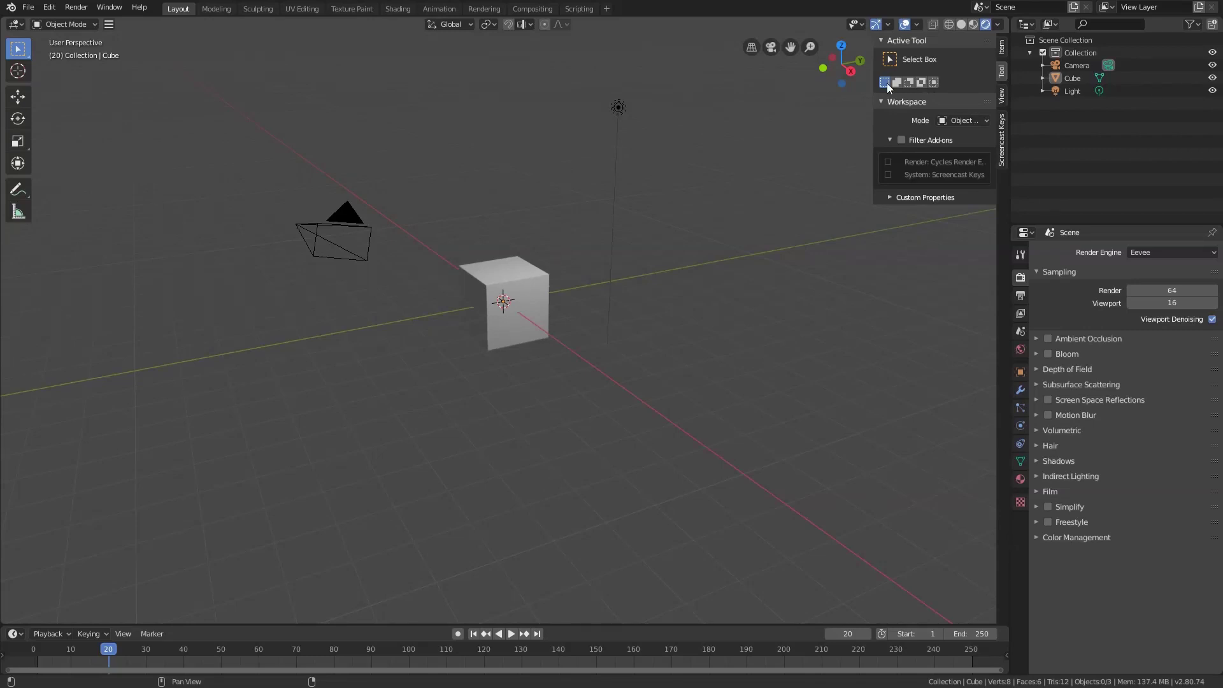
drag(270, 145, 368, 284)
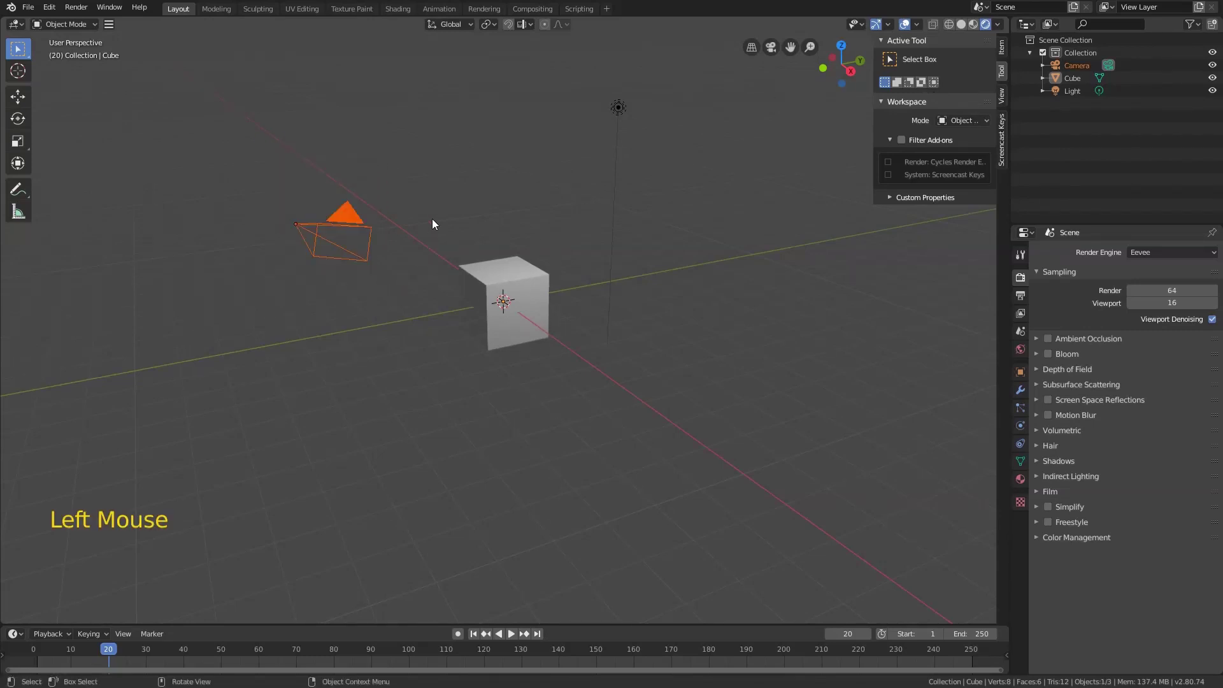
drag(582, 229, 445, 352)
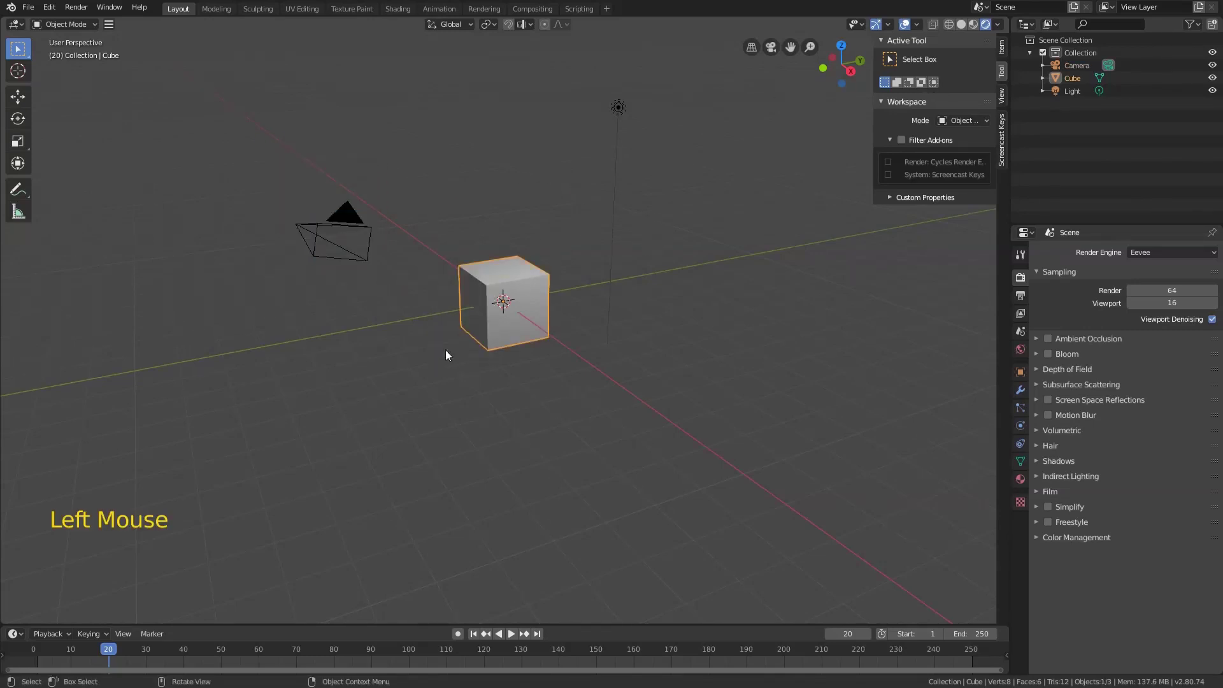
- Switch Select Box to Extend mode, add the light and the camera to the selected cube, and deselect everything
click(898, 82)
drag(671, 148, 587, 83)
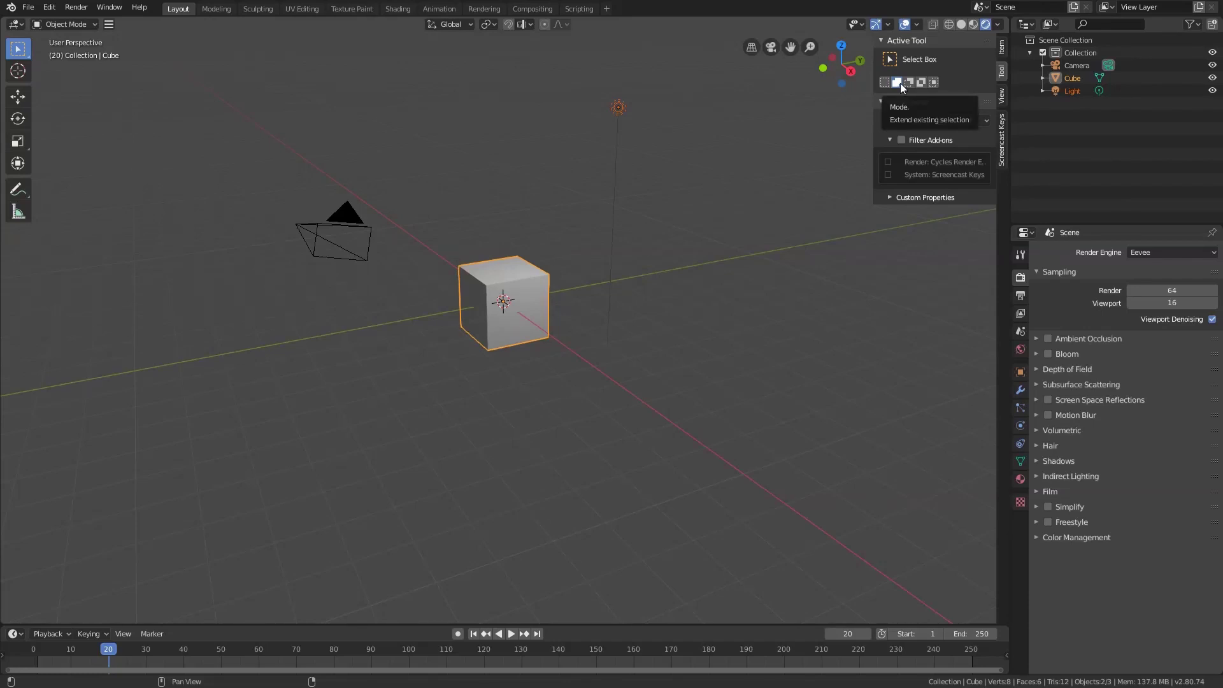
drag(406, 155, 286, 283)
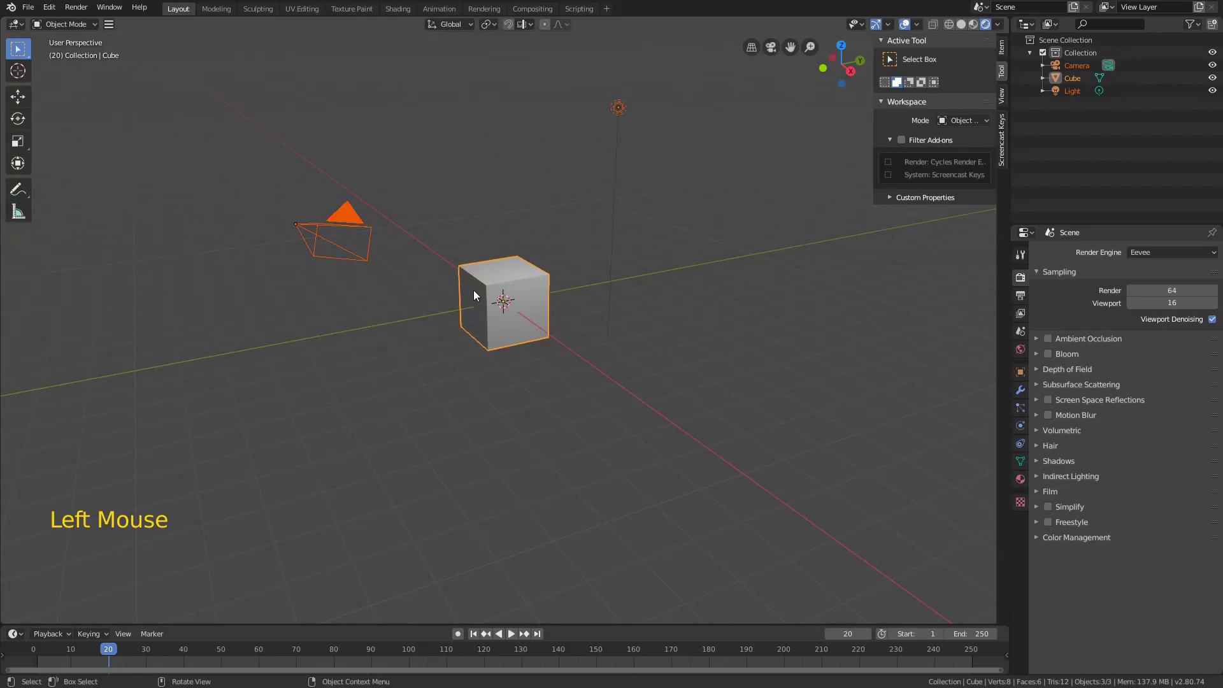
click(713, 170)
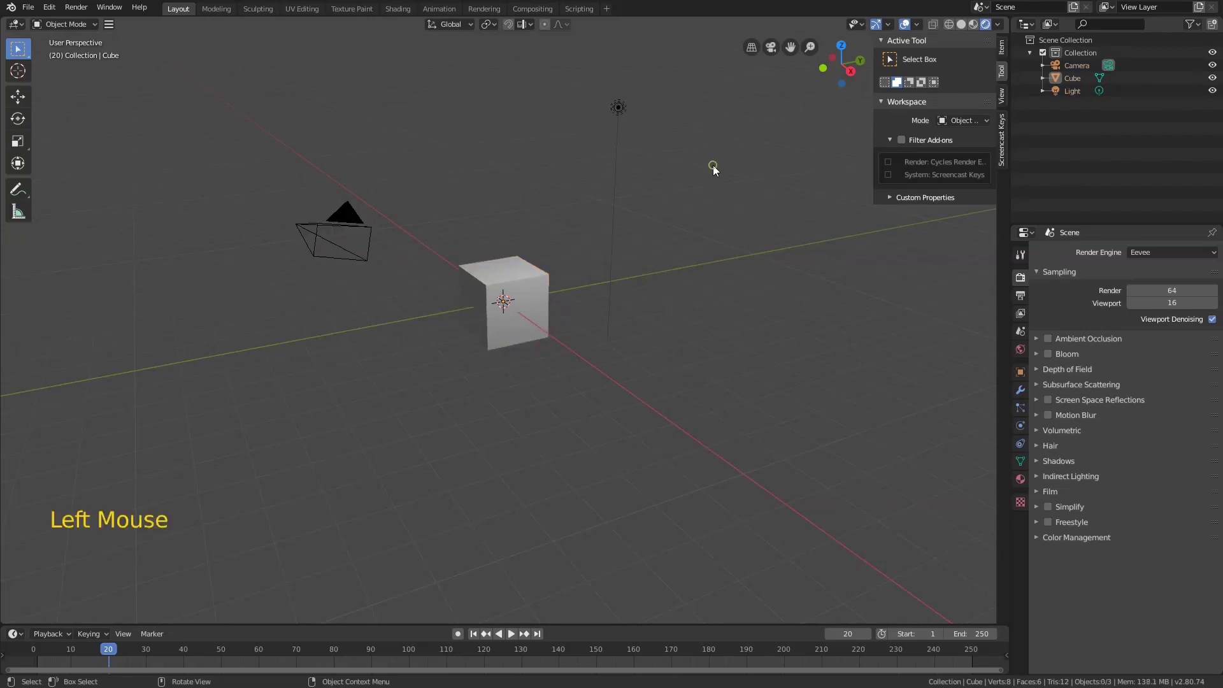
- Toggle the sidebar off and on, show its View settings, and select and deselect the camera
key(n)
key(n)
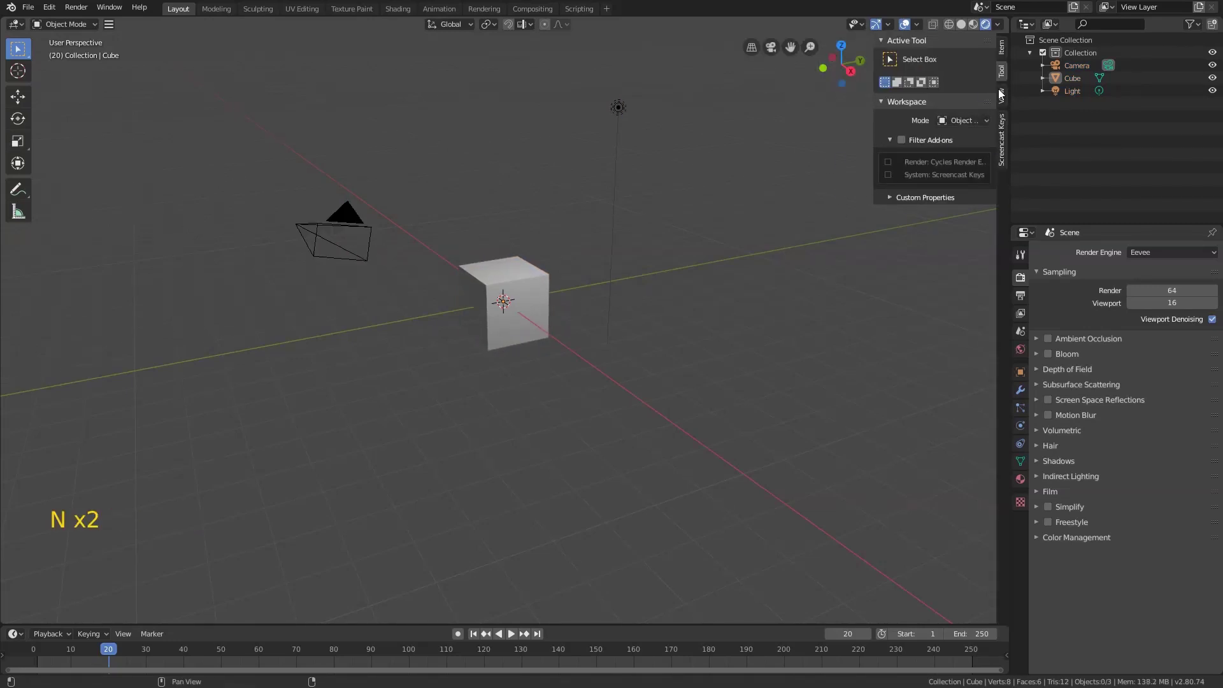
click(1001, 97)
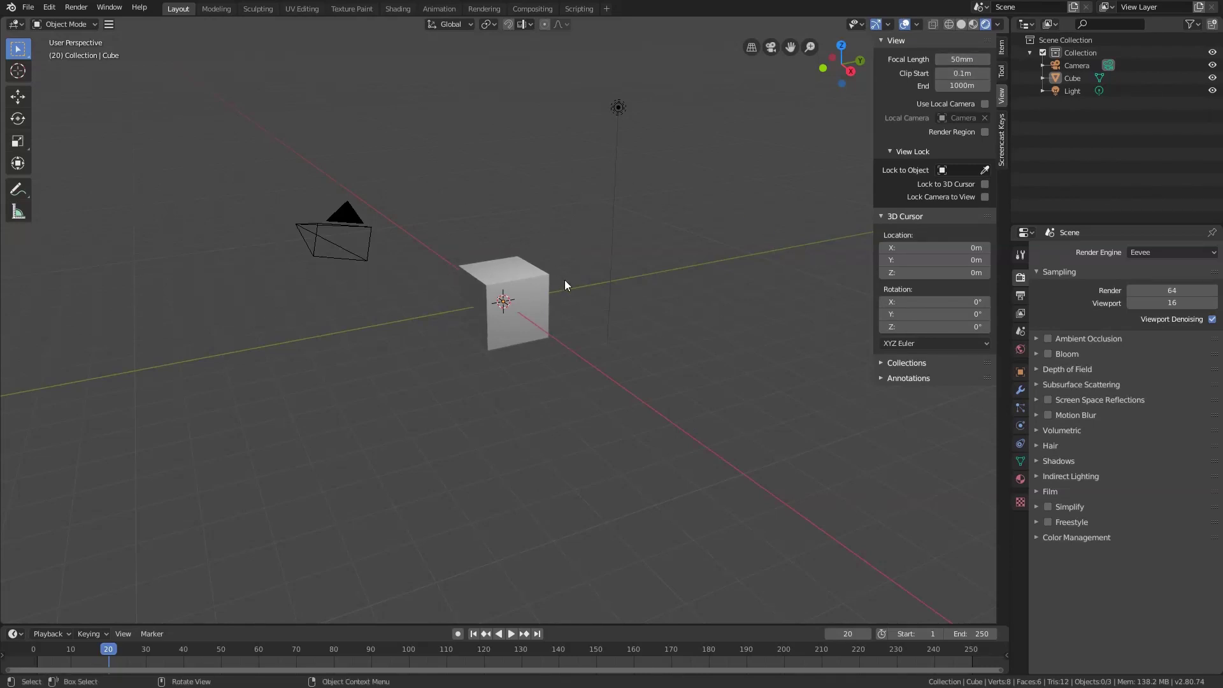
click(356, 226)
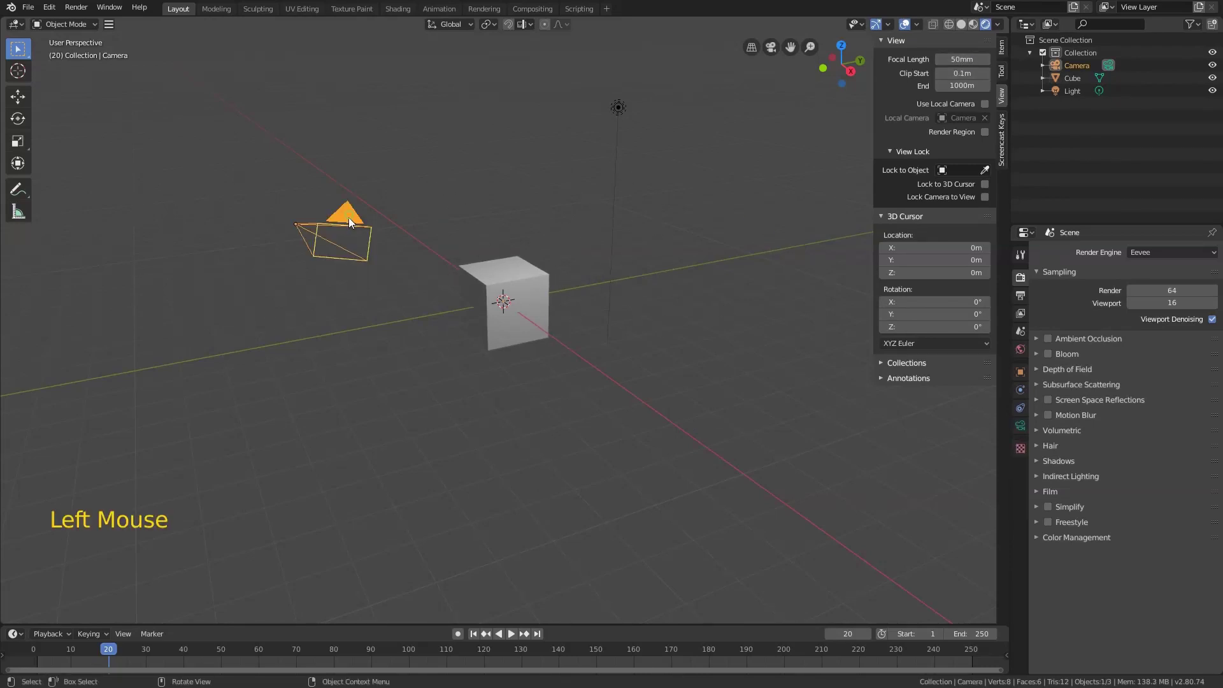
click(652, 311)
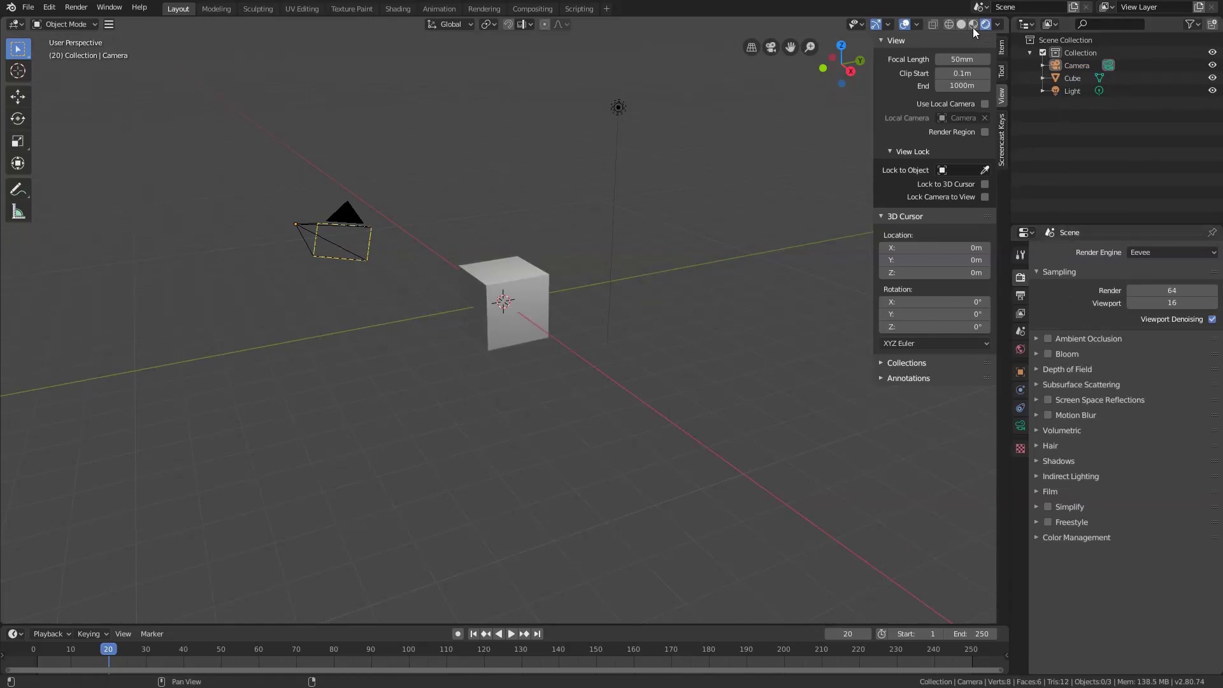
- Try a viewport Focal Length of 49.4 mm and undo the last action
mouse_move(962, 59)
mouse_down()
mouse_move(983, 60)
mouse_move(955, 60)
mouse_up()
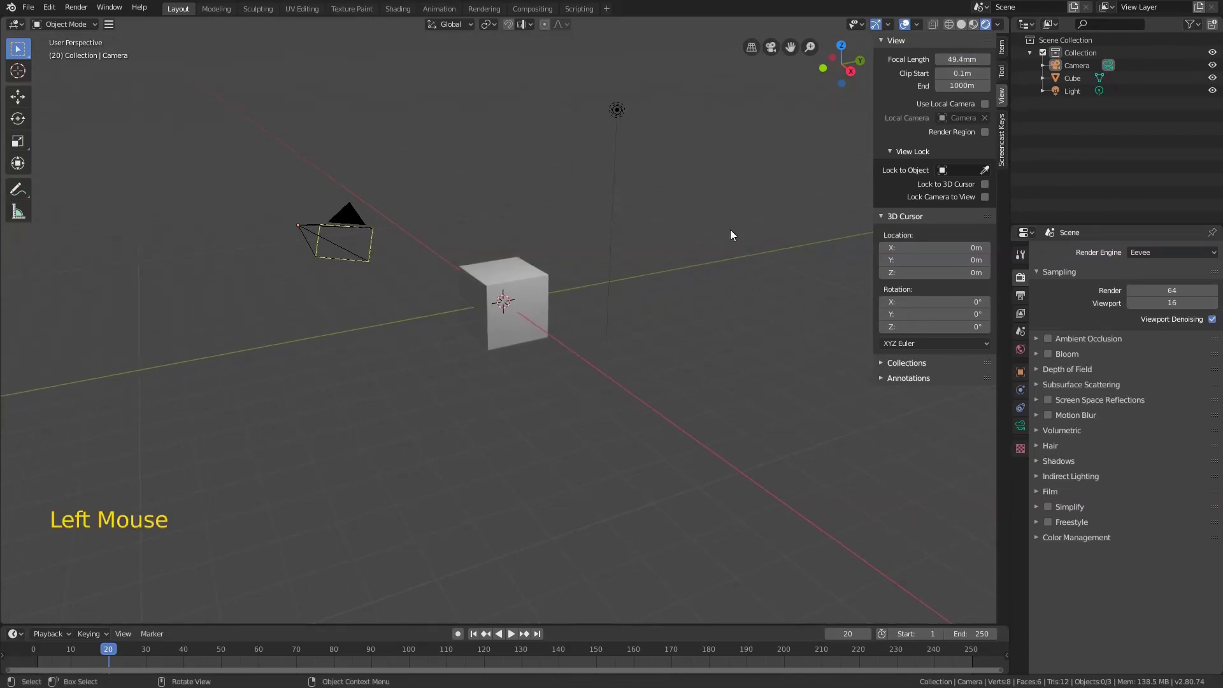
key(ctrl+z)
click(769, 181)
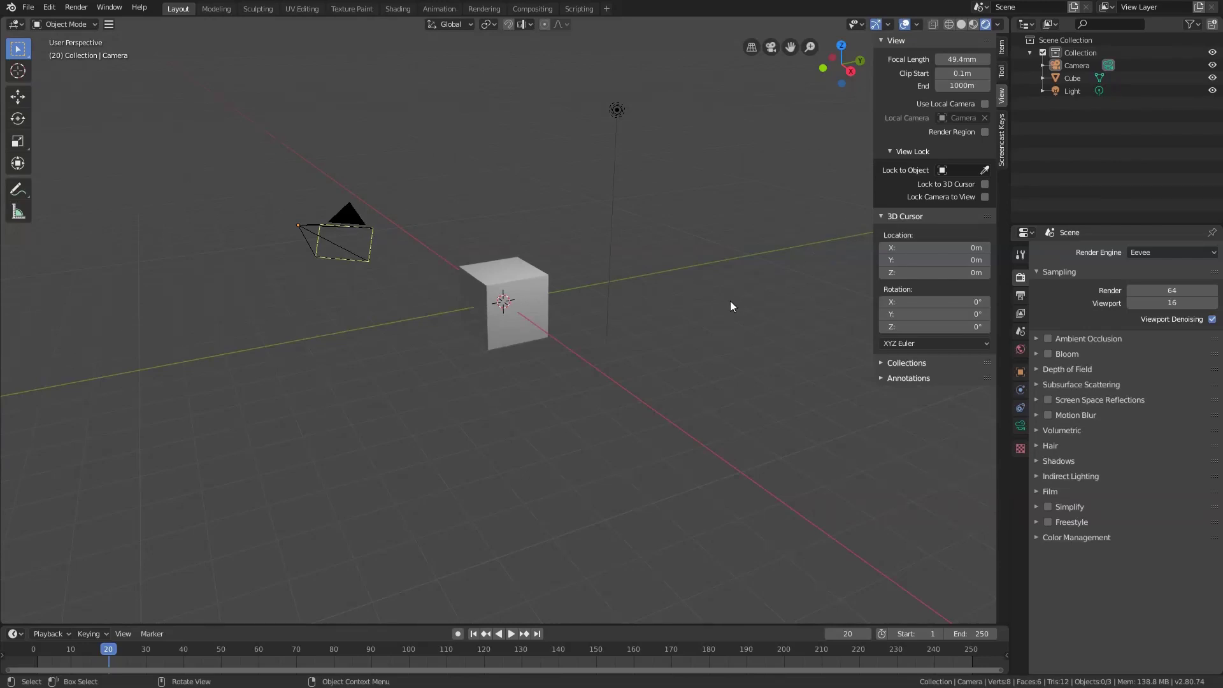
click(669, 299)
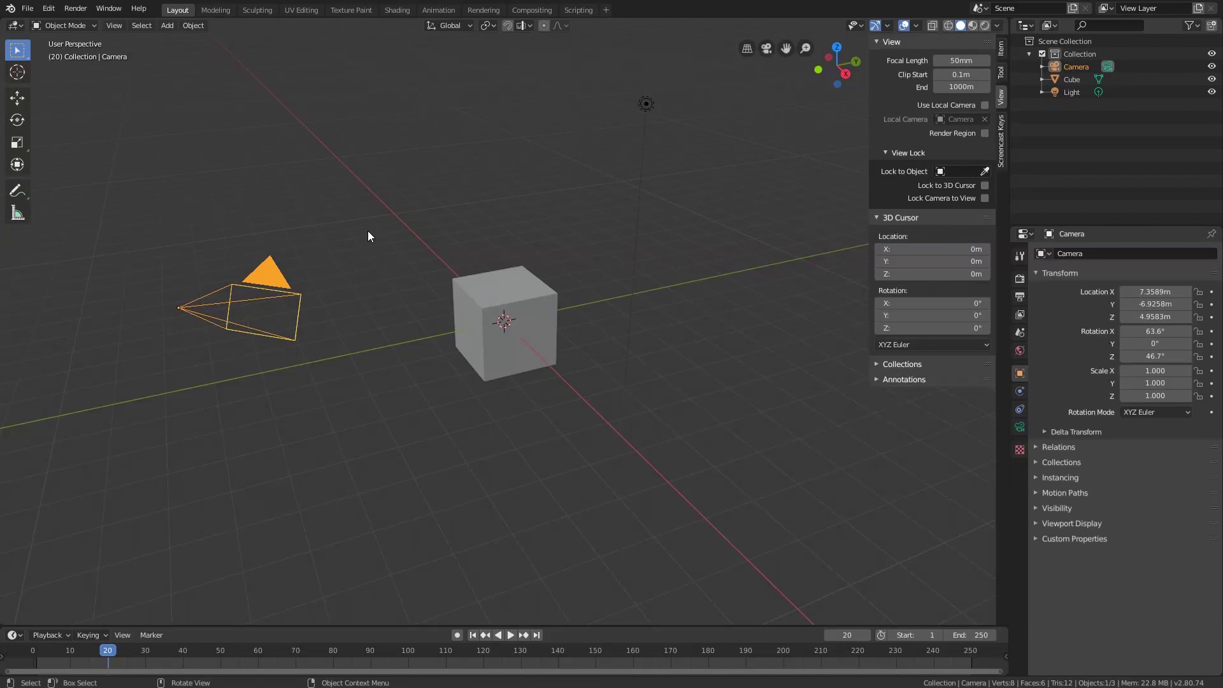
- Look at the scene through the active camera and return to the user perspective view
key(KP_0)
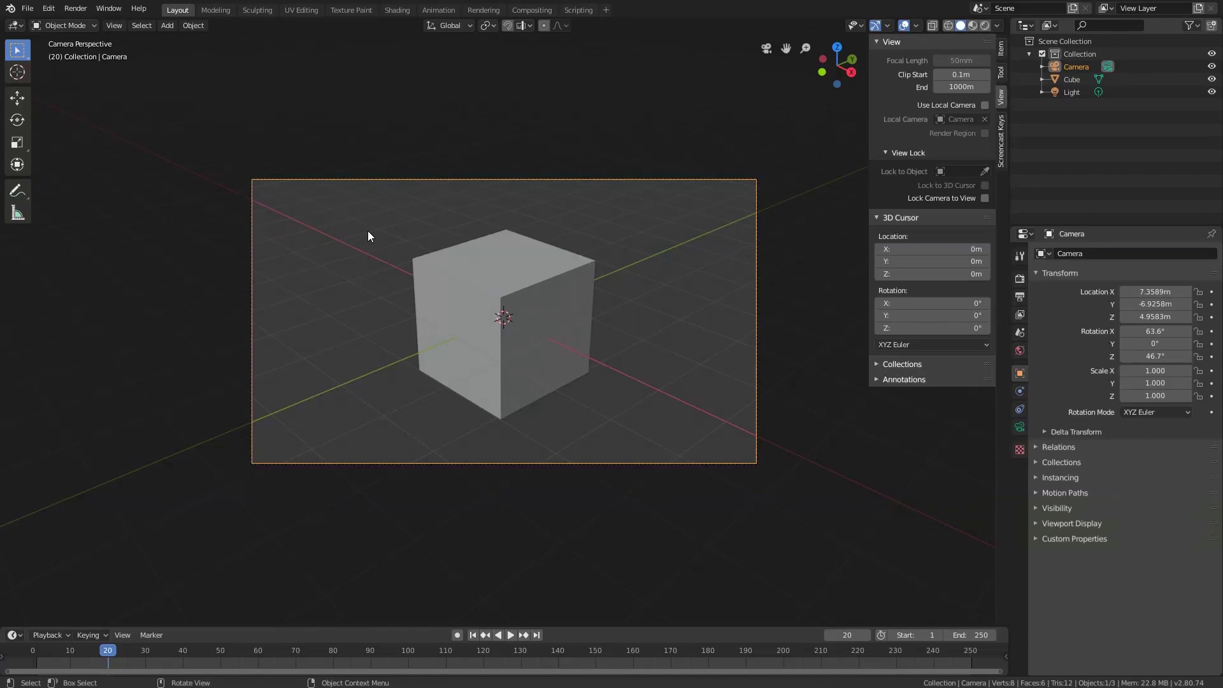
key(KP_0)
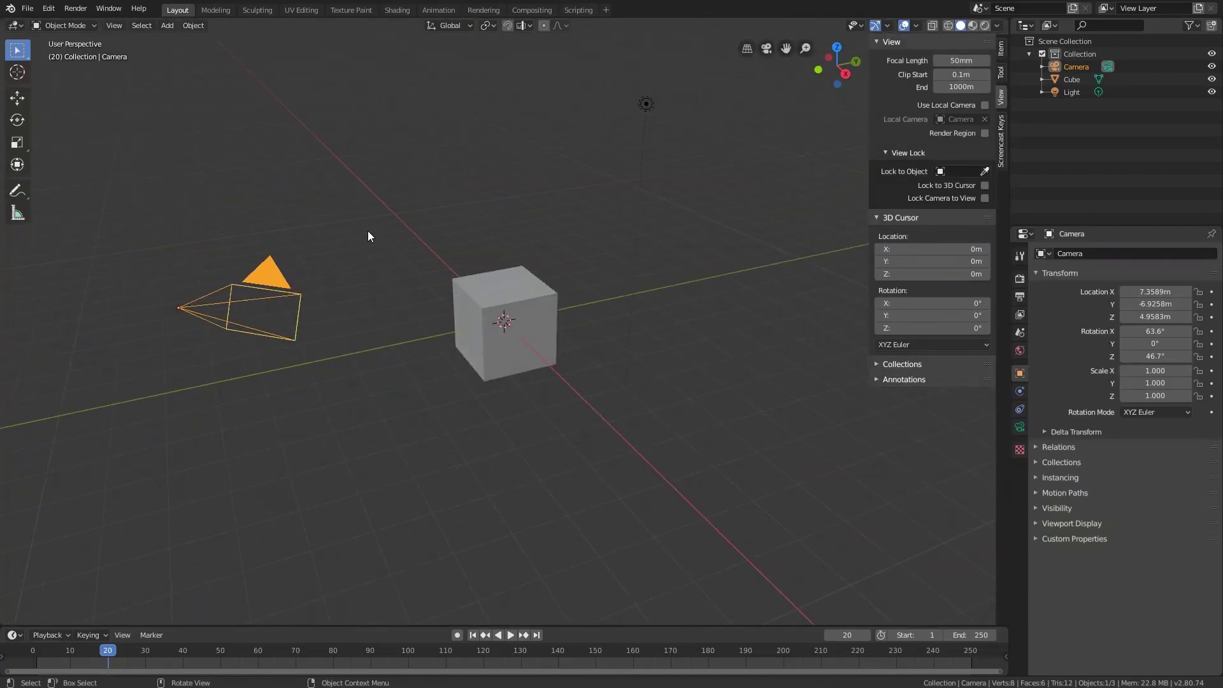
scroll(615, 255, up, 1)
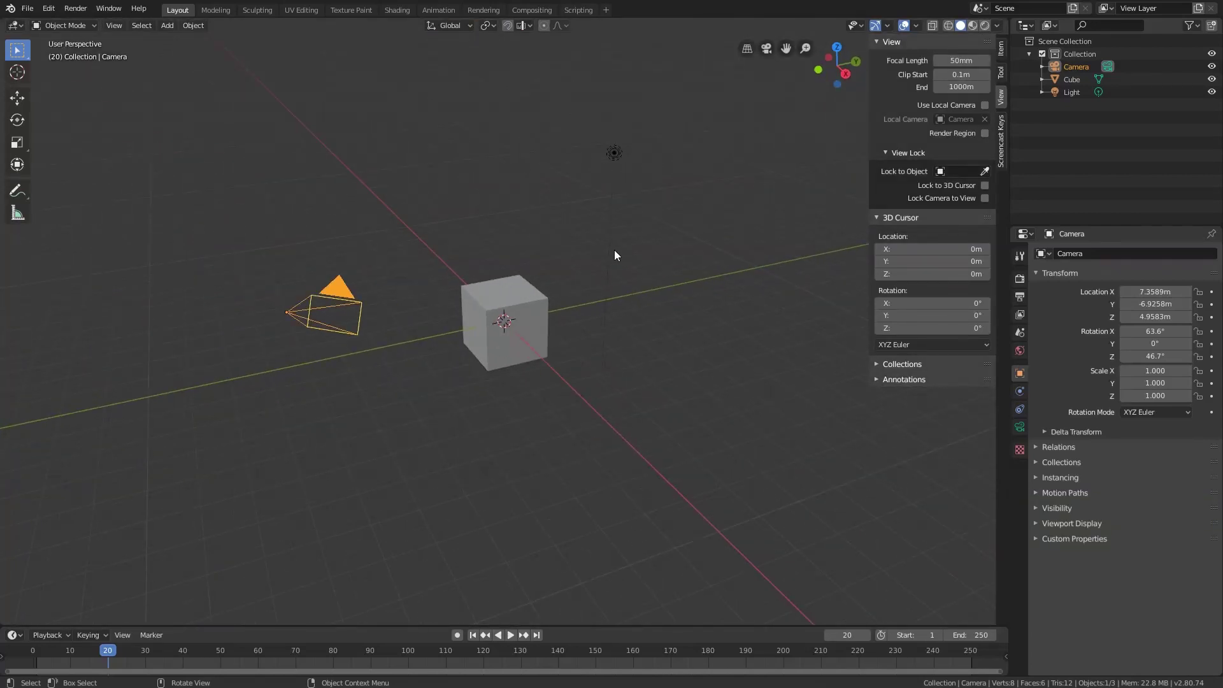
- Select the light, enable Use Local Camera with Light as the local camera, and look through it before returning to user perspective
click(615, 155)
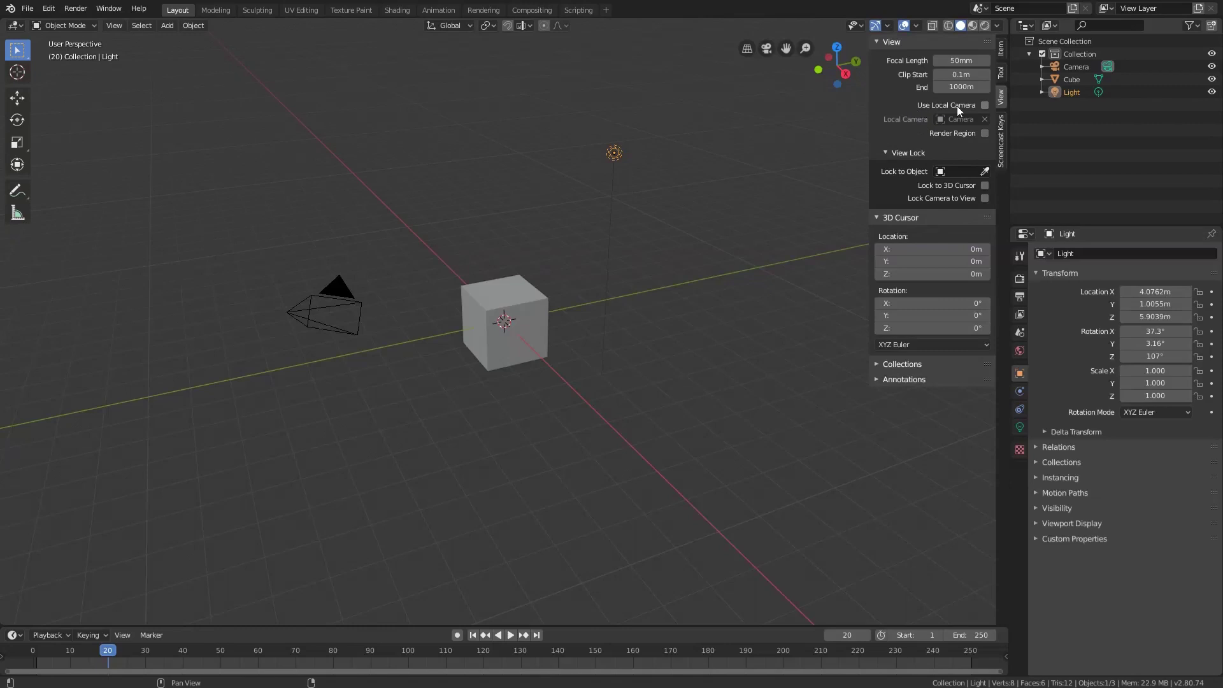
click(985, 104)
click(942, 119)
click(946, 166)
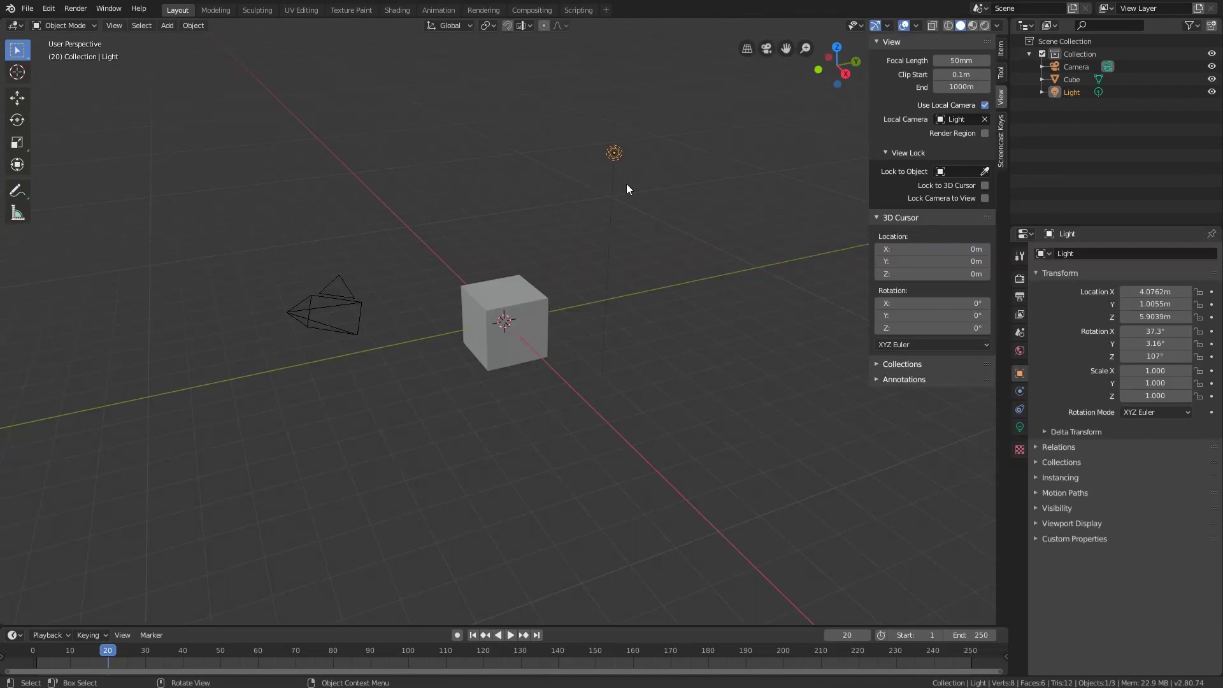
key(KP_0)
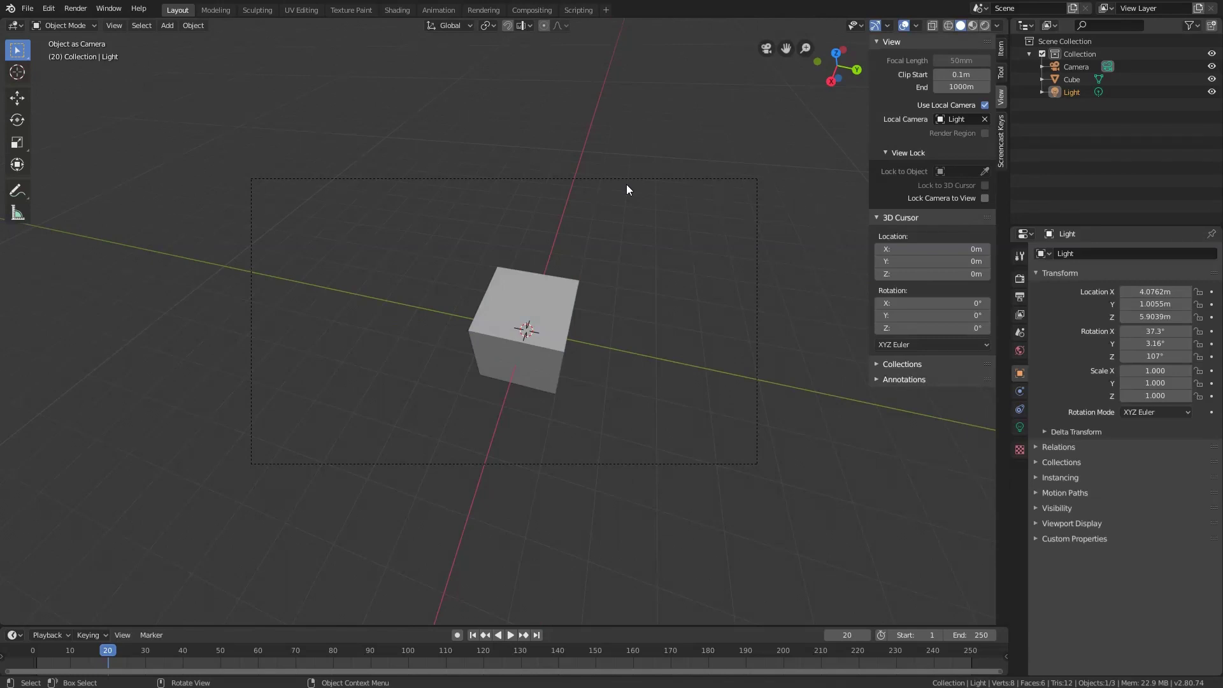
key(KP_0)
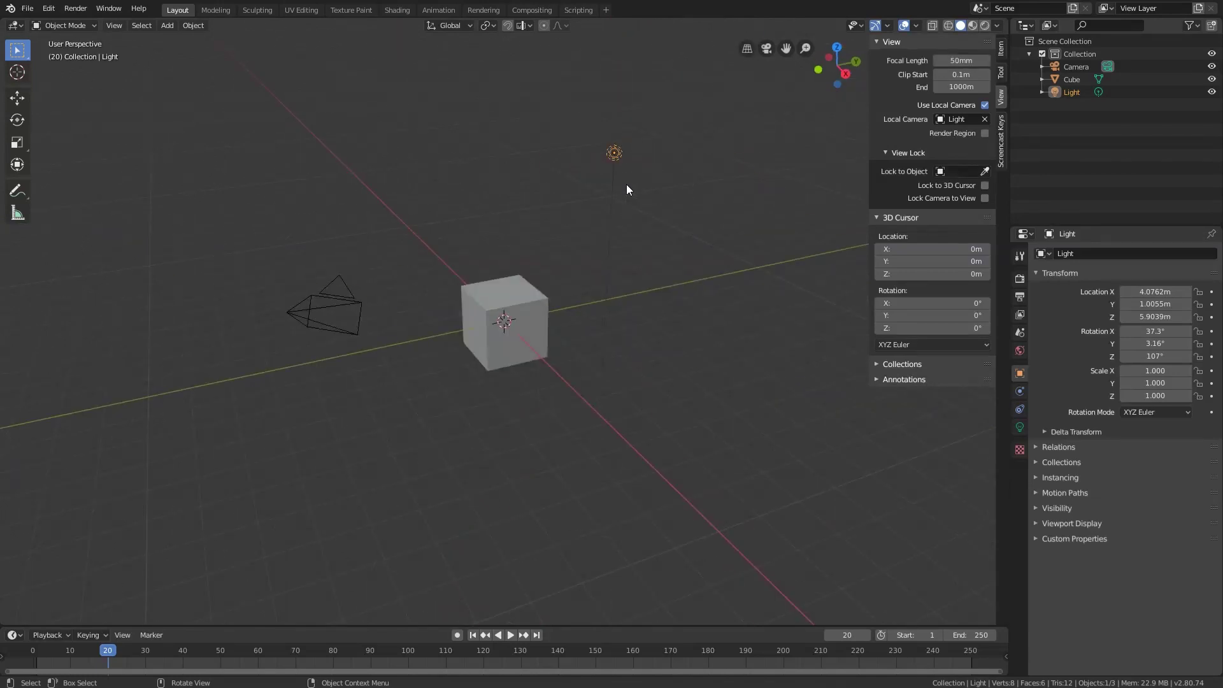
- Set the Local Camera to Cube, look through it, and return to the user perspective view
click(942, 121)
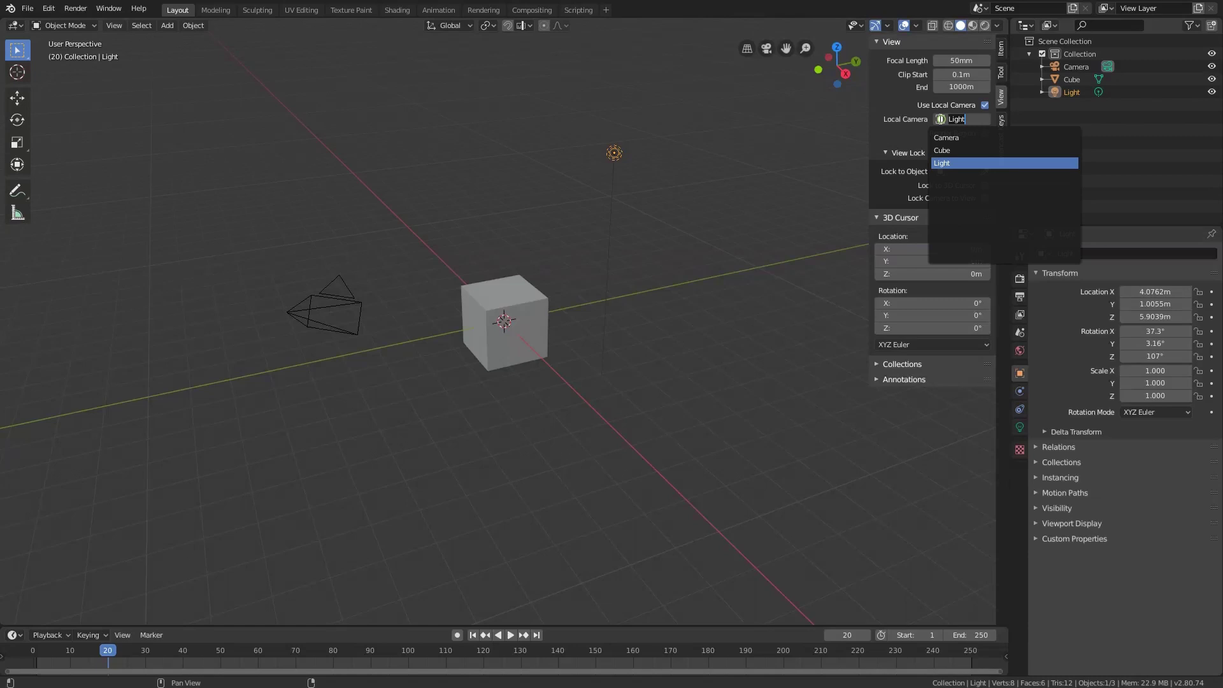
click(949, 151)
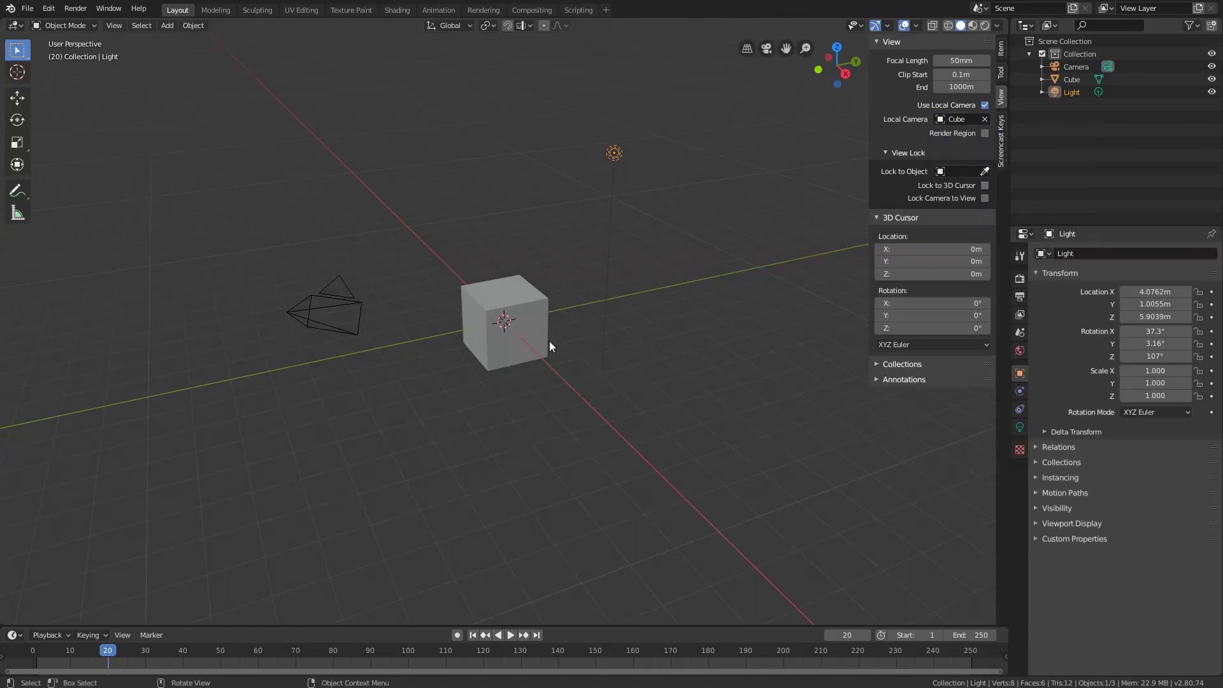
key(KP_0)
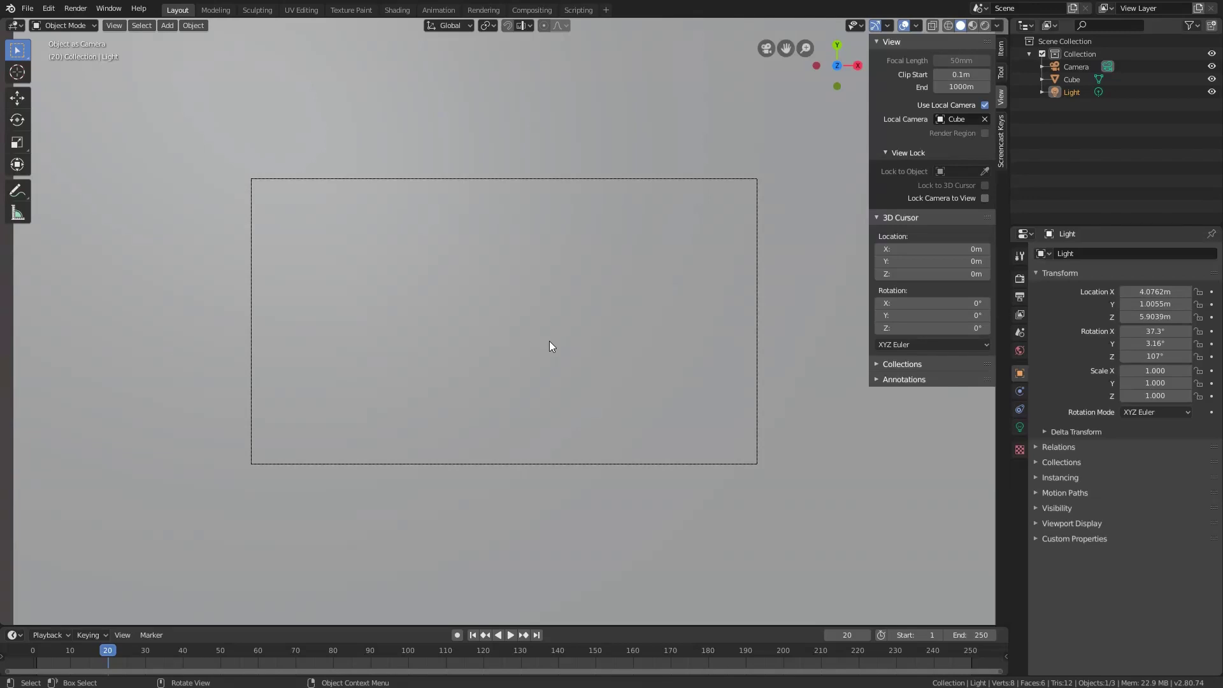
key(KP_0)
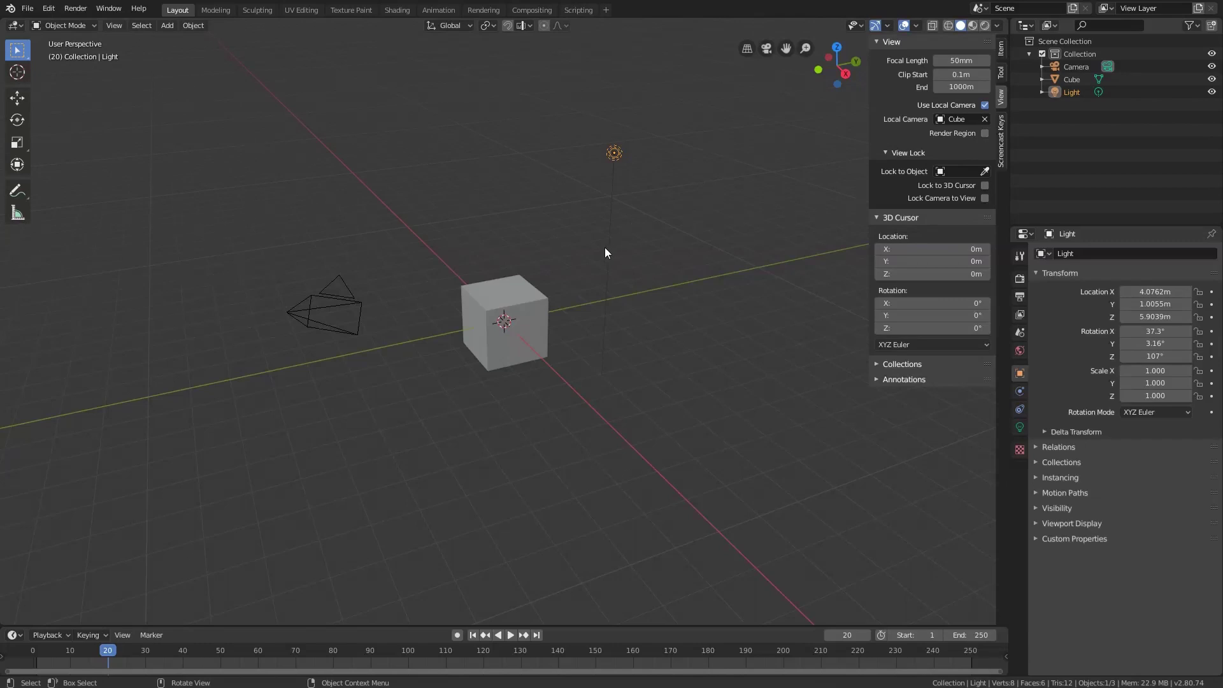
- Disable Use Local Camera, look through the scene camera, and return to user perspective
click(984, 105)
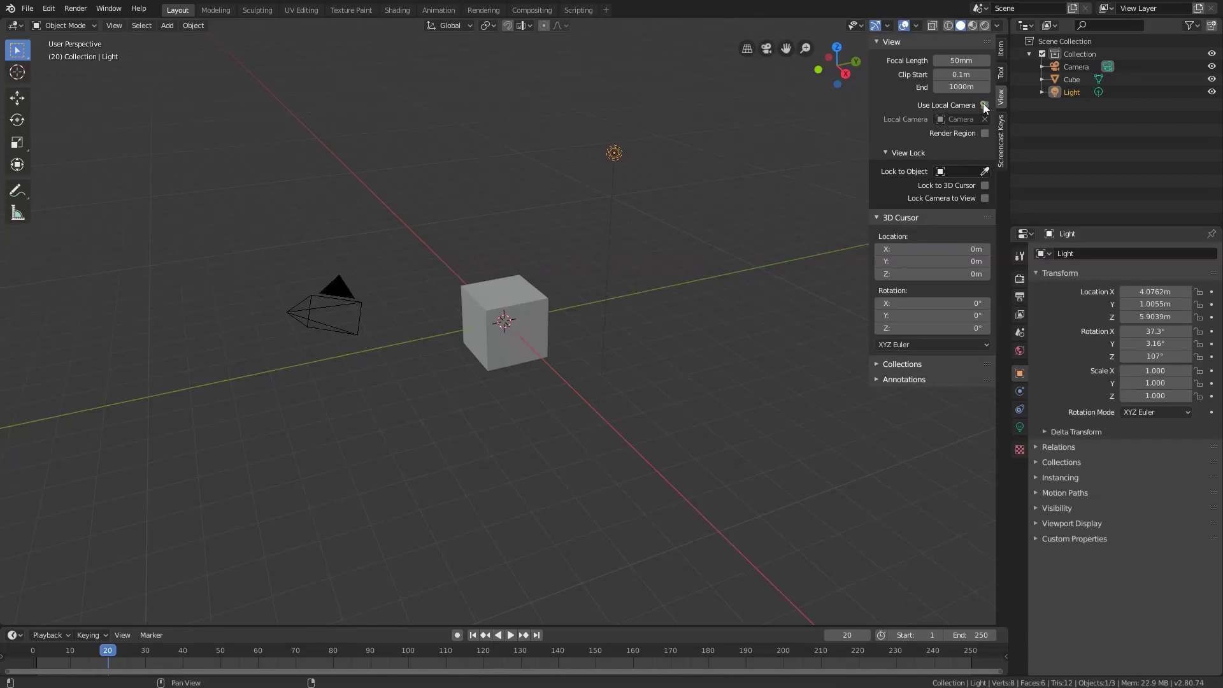
key(KP_0)
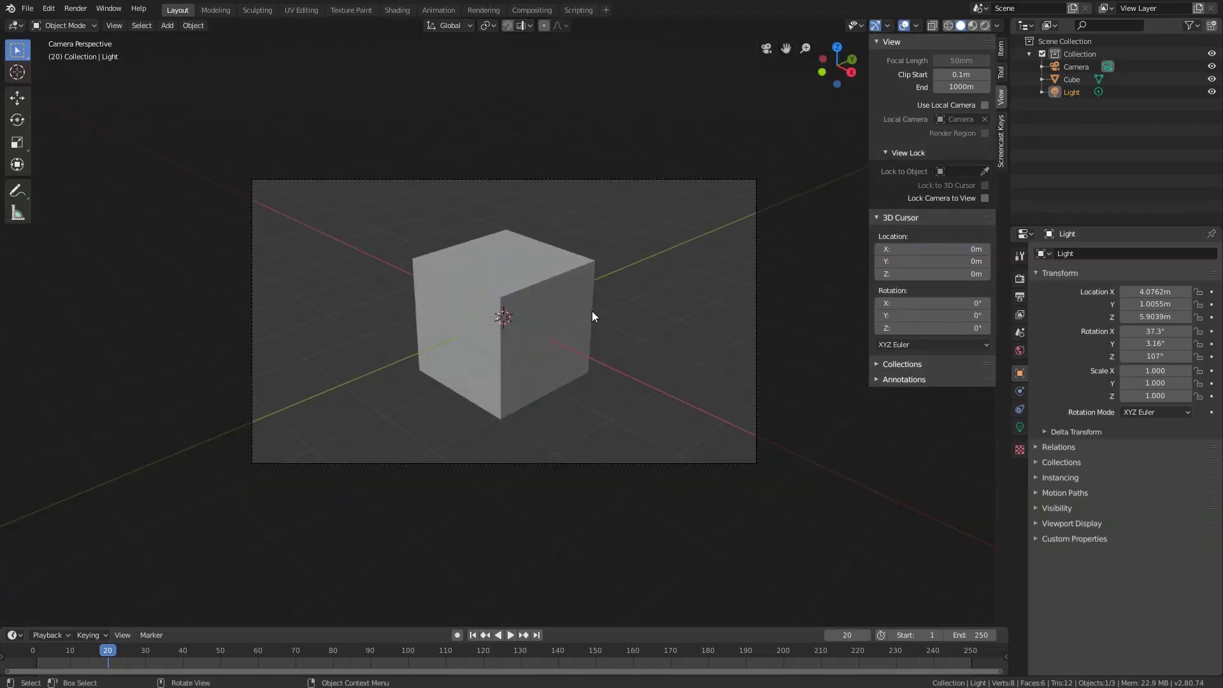
key(KP_0)
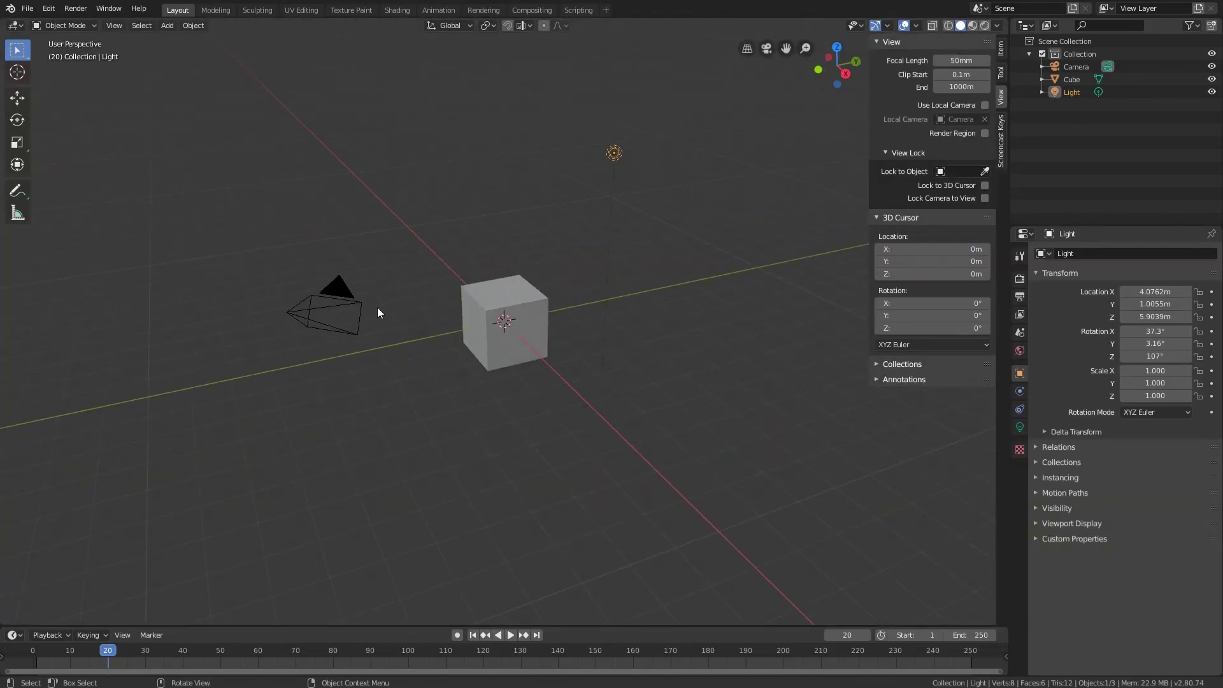
- Look through the scene camera, orbit out of its view around the cube, and return to camera view
key(KP_0)
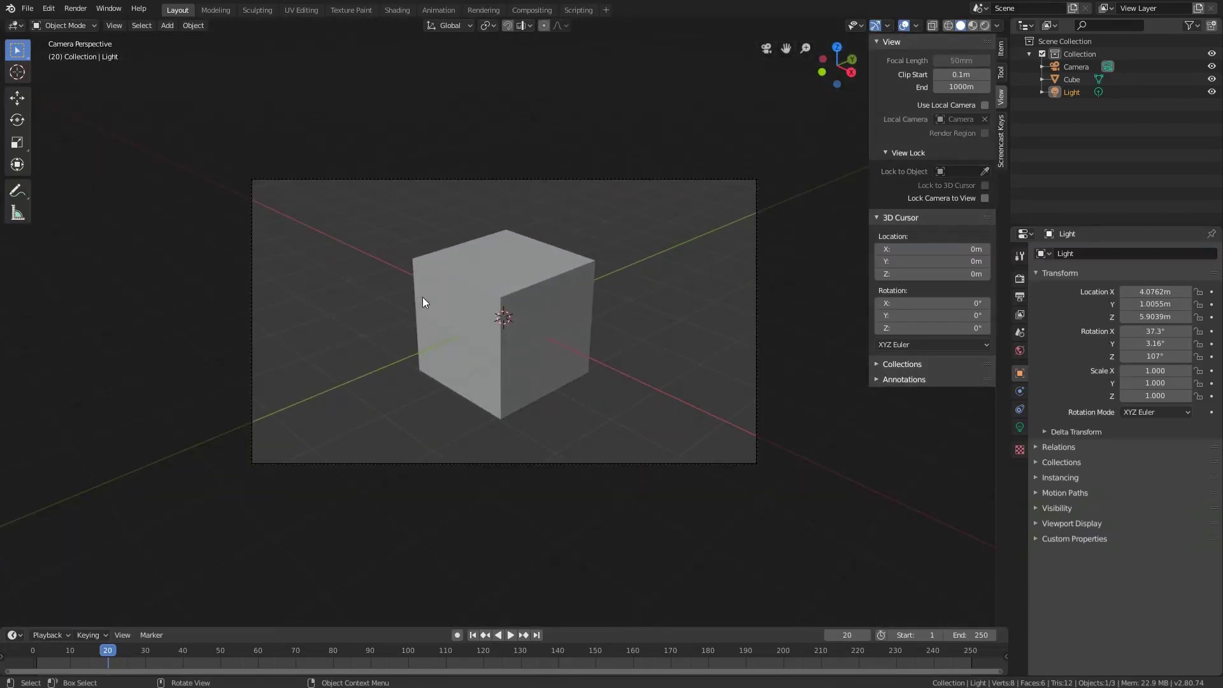
middle_drag(616, 254, 542, 265)
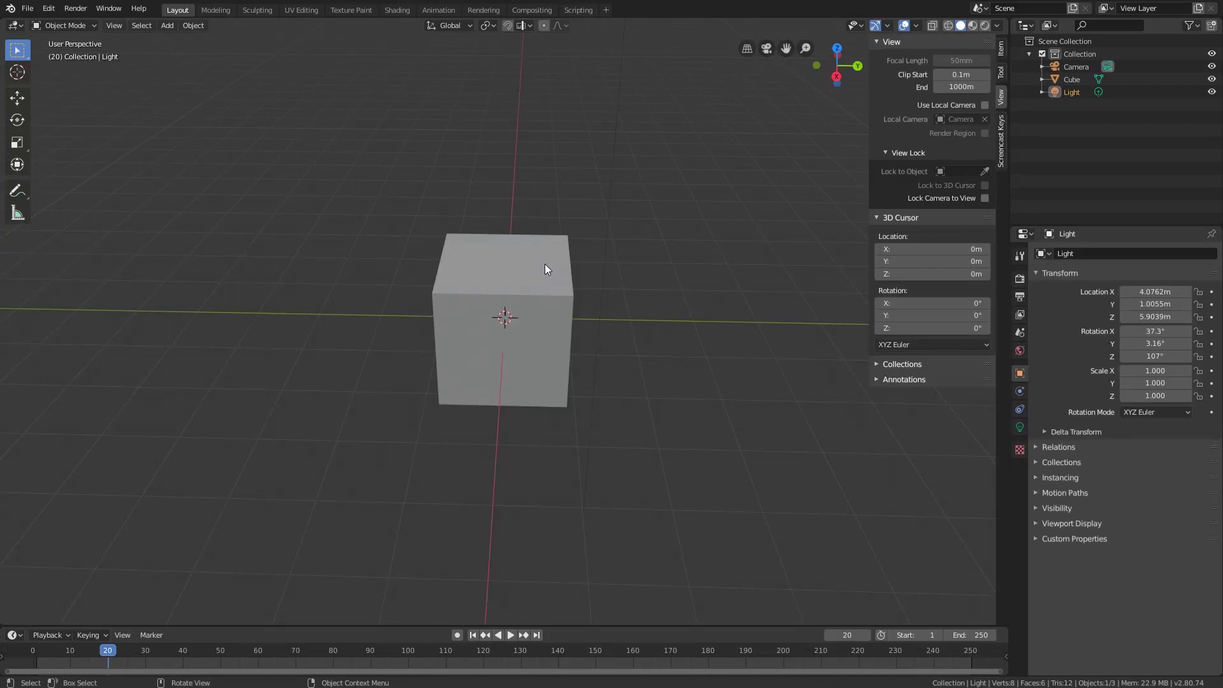
key(KP_0)
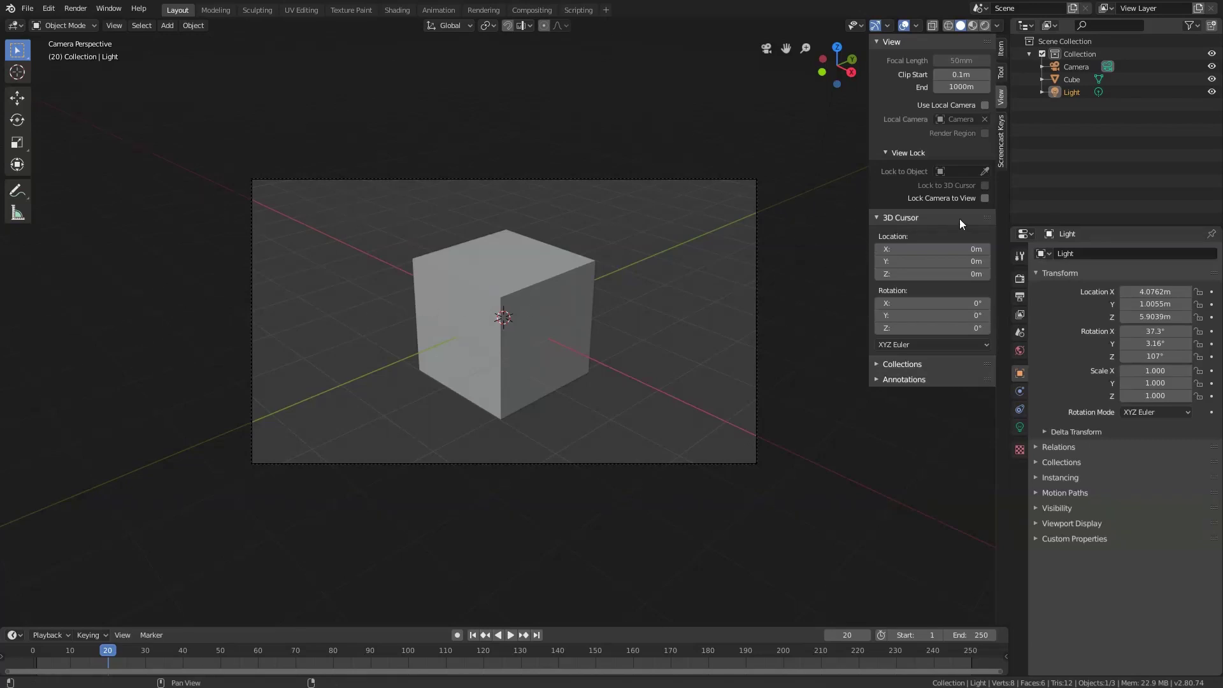
- Enable Lock Camera to View, orbit the camera around the cube to reframe it, and disable the lock
click(984, 198)
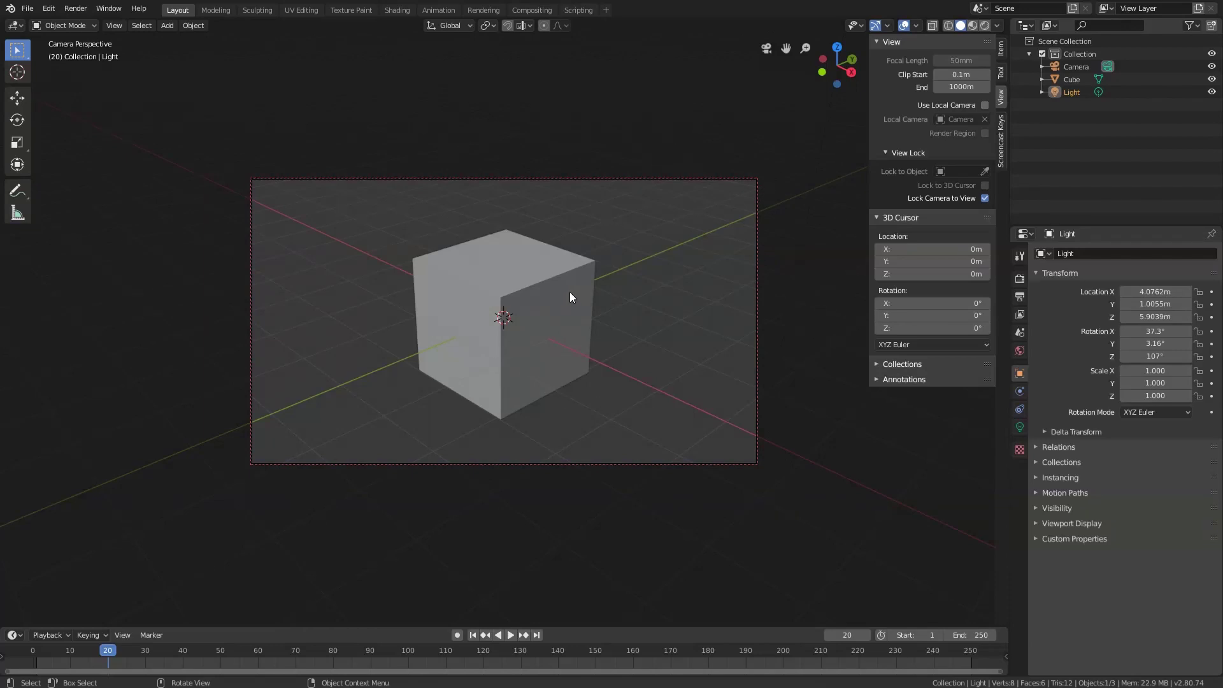
mouse_move(570, 297)
middle_down()
mouse_move(472, 295)
mouse_move(469, 273)
mouse_move(525, 306)
mouse_move(449, 289)
mouse_move(512, 328)
mouse_move(603, 316)
mouse_move(629, 290)
mouse_move(556, 312)
middle_up()
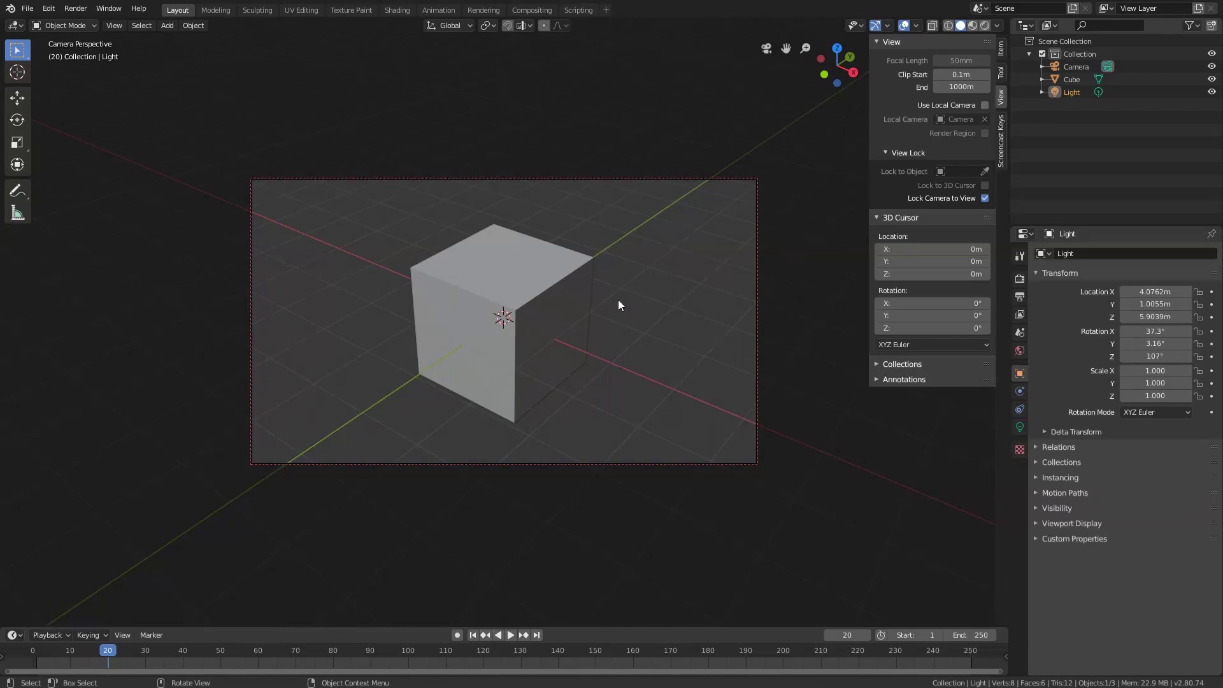
middle_drag(451, 312, 484, 317)
click(984, 198)
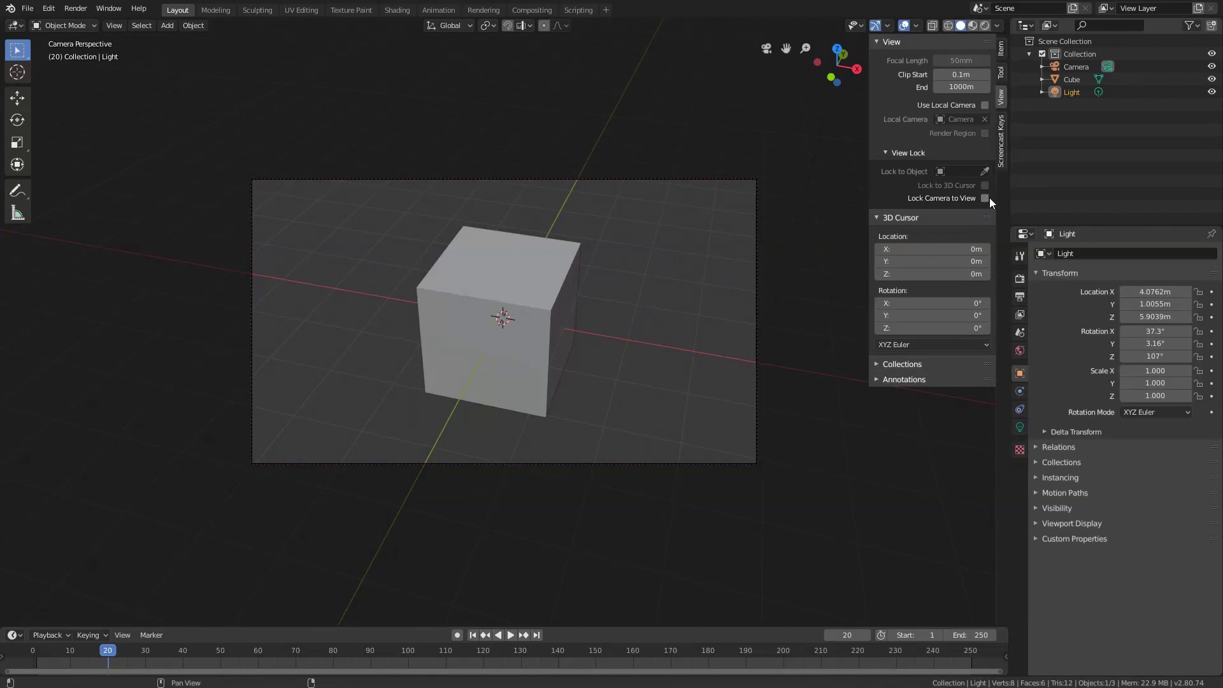
- Leave the camera view by orbiting, and examine the cube in user perspective at different zoom levels
middle_drag(560, 330, 512, 320)
scroll(511, 319, down, 4)
scroll(511, 318, up, 3)
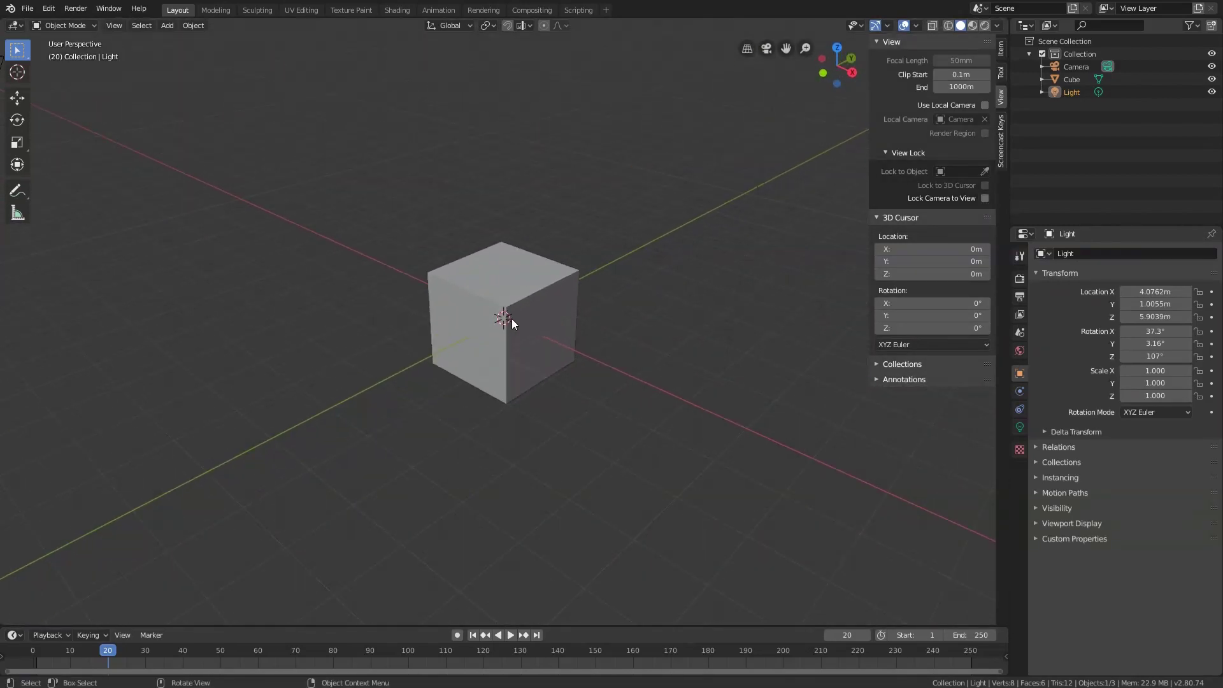
scroll(510, 318, down, 2)
scroll(511, 318, up, 2)
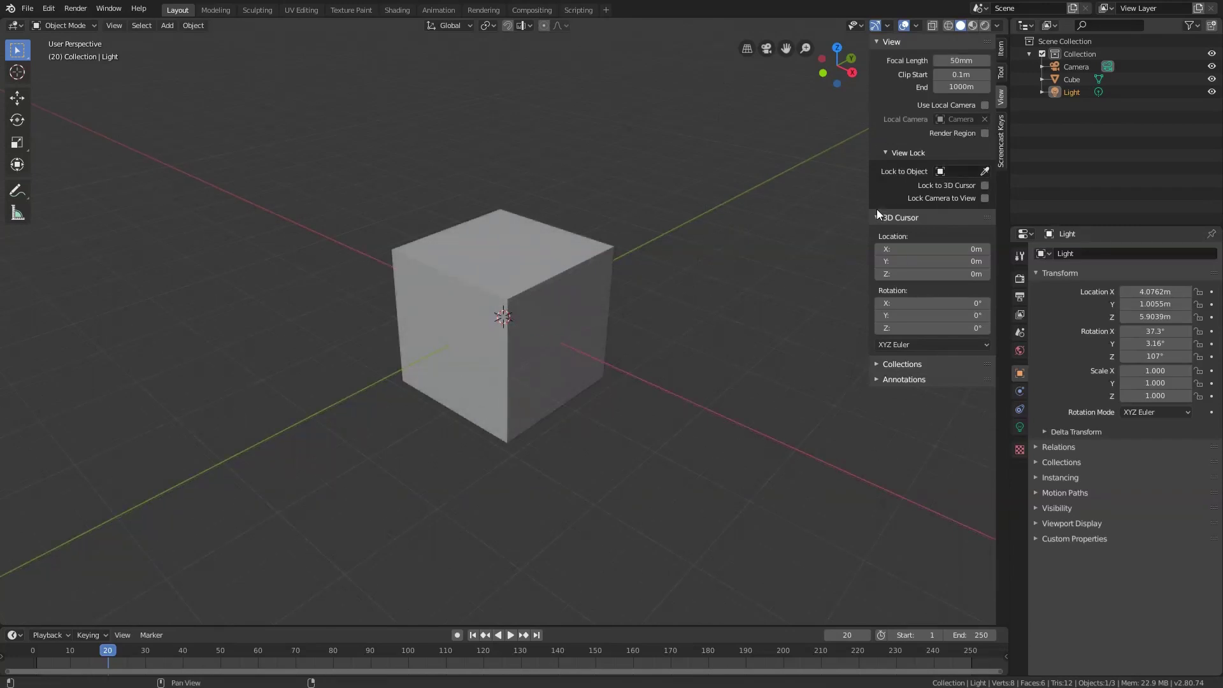
- Toggle the sidebar, enable Screencast Keys in its settings, and deselect the light
key(n)
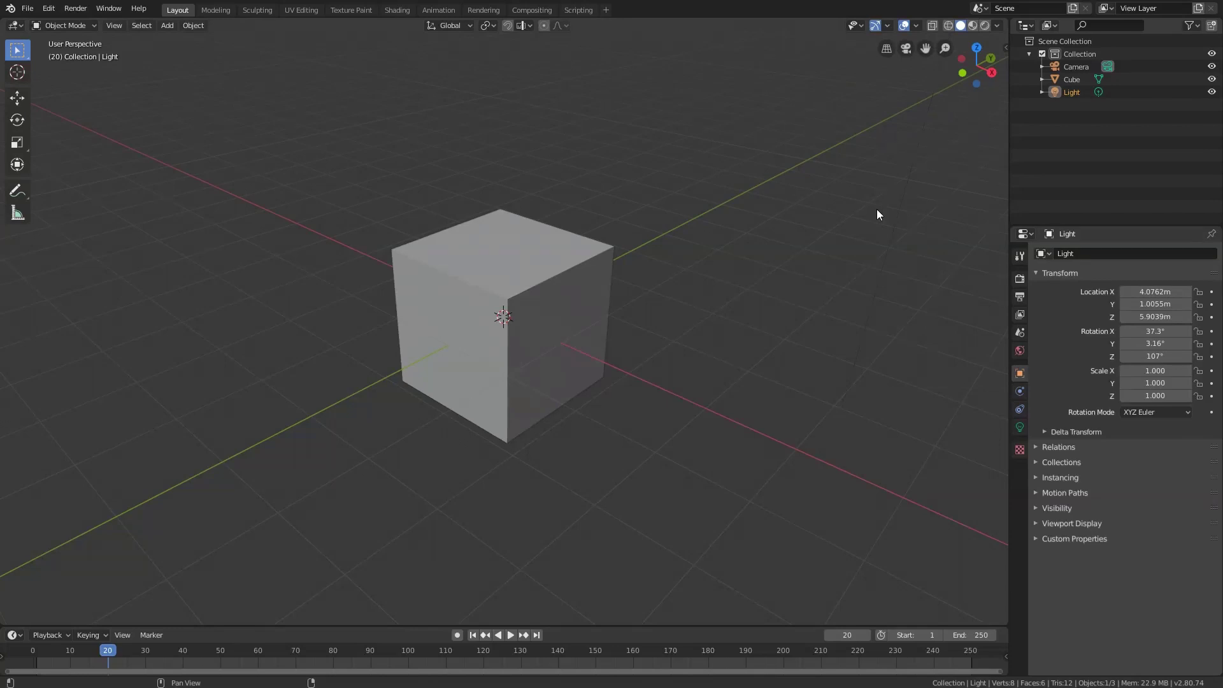
key(n)
key(n)
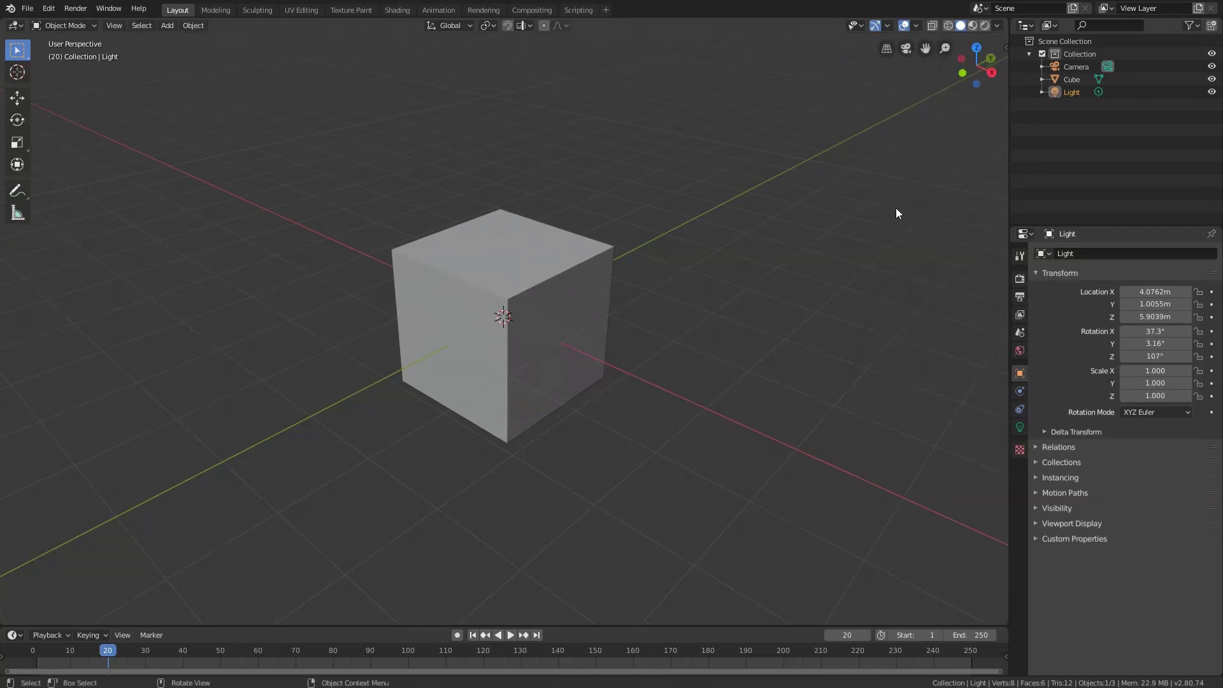
key(n)
click(1001, 140)
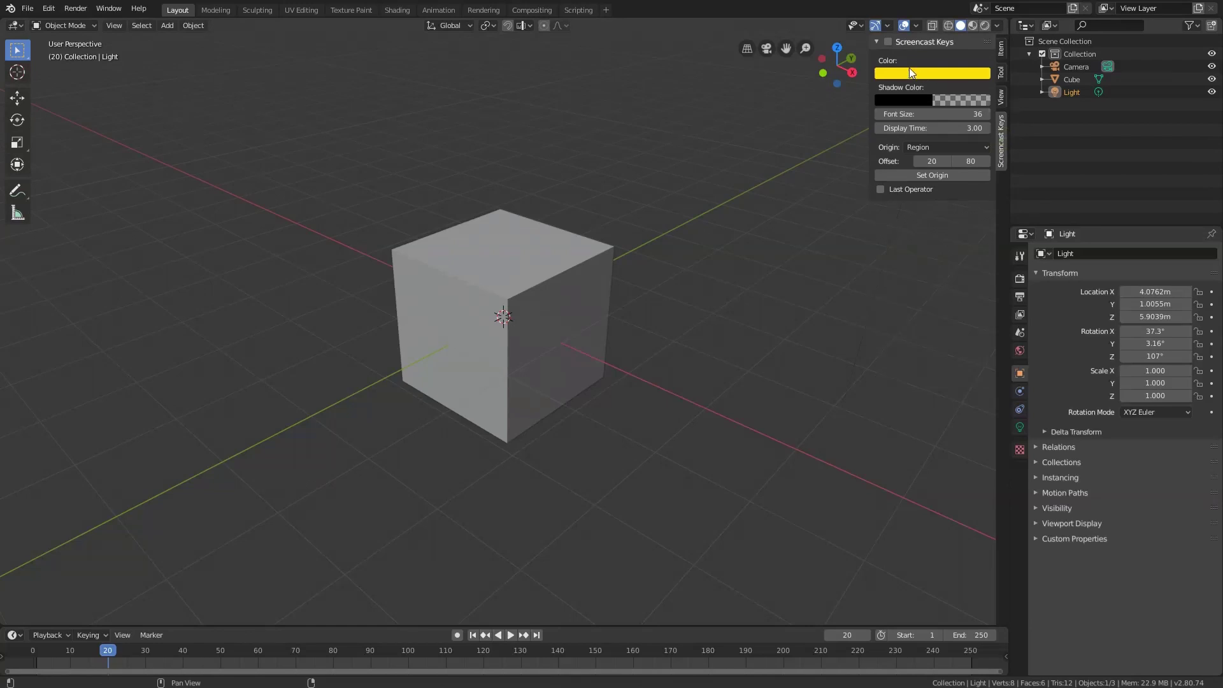
click(754, 257)
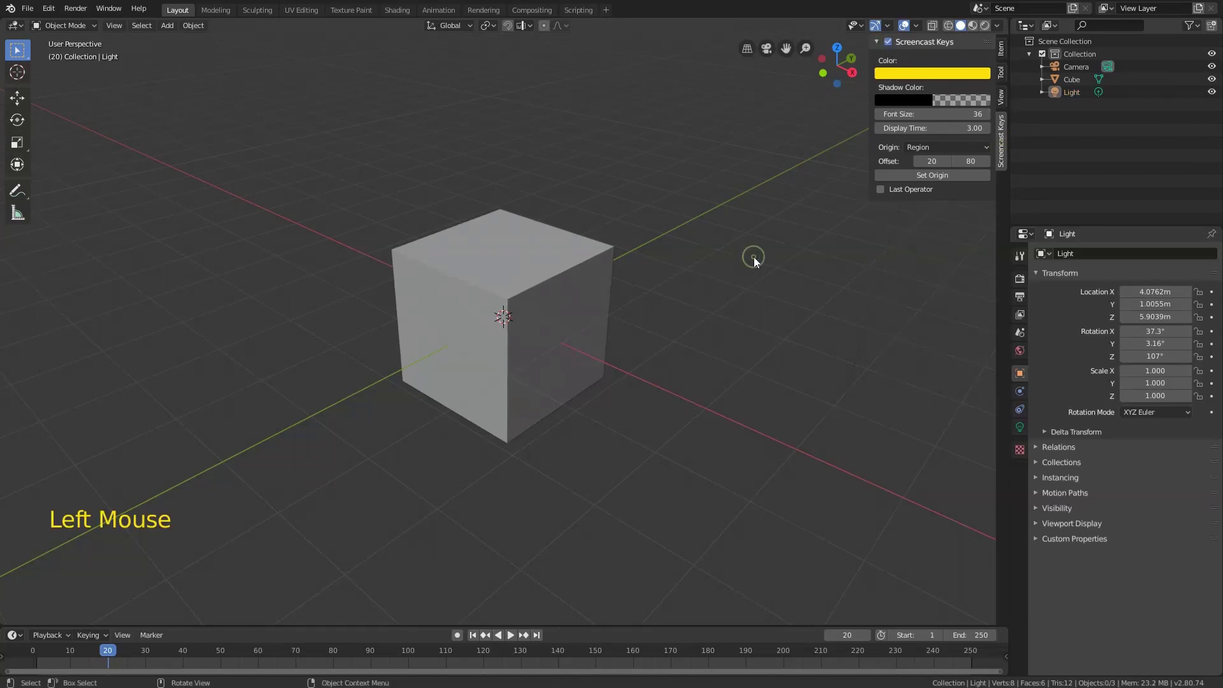
- Toggle the viewport sidebar off and on, and leave it hidden
key(n)
key(n)
key(n)
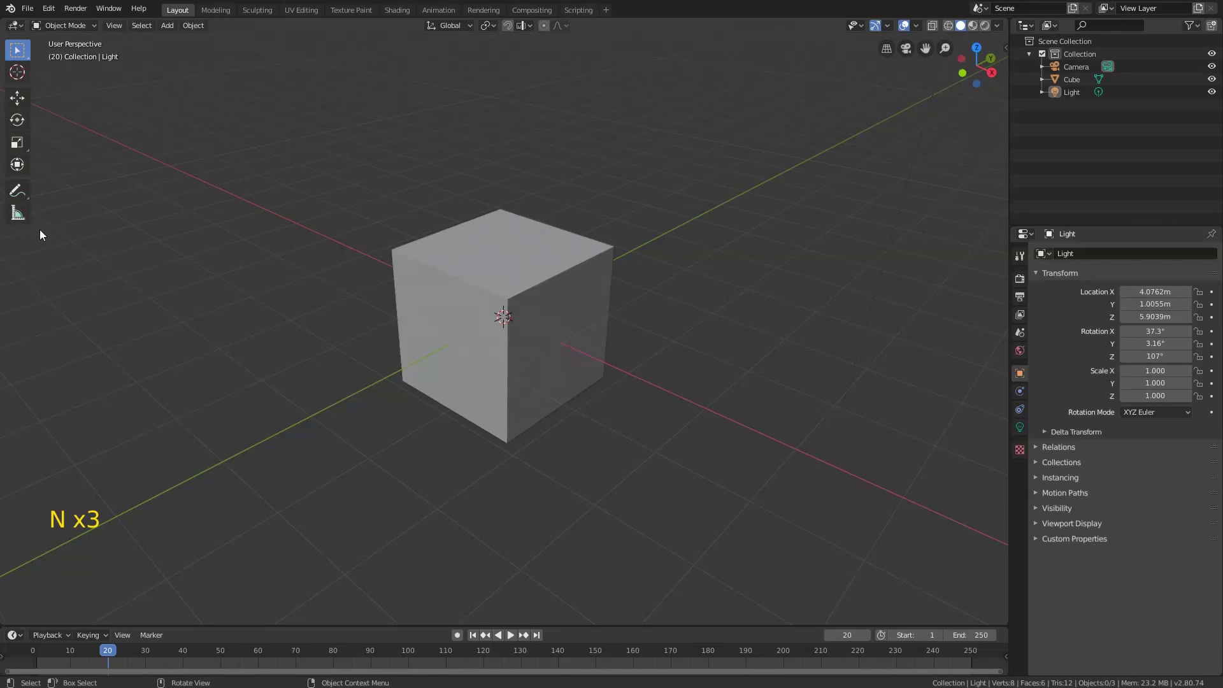
- Toggle the viewport toolbar off and on, restore it from its collapsed edge, and leave it hidden
key(t)
key(t)
key(t)
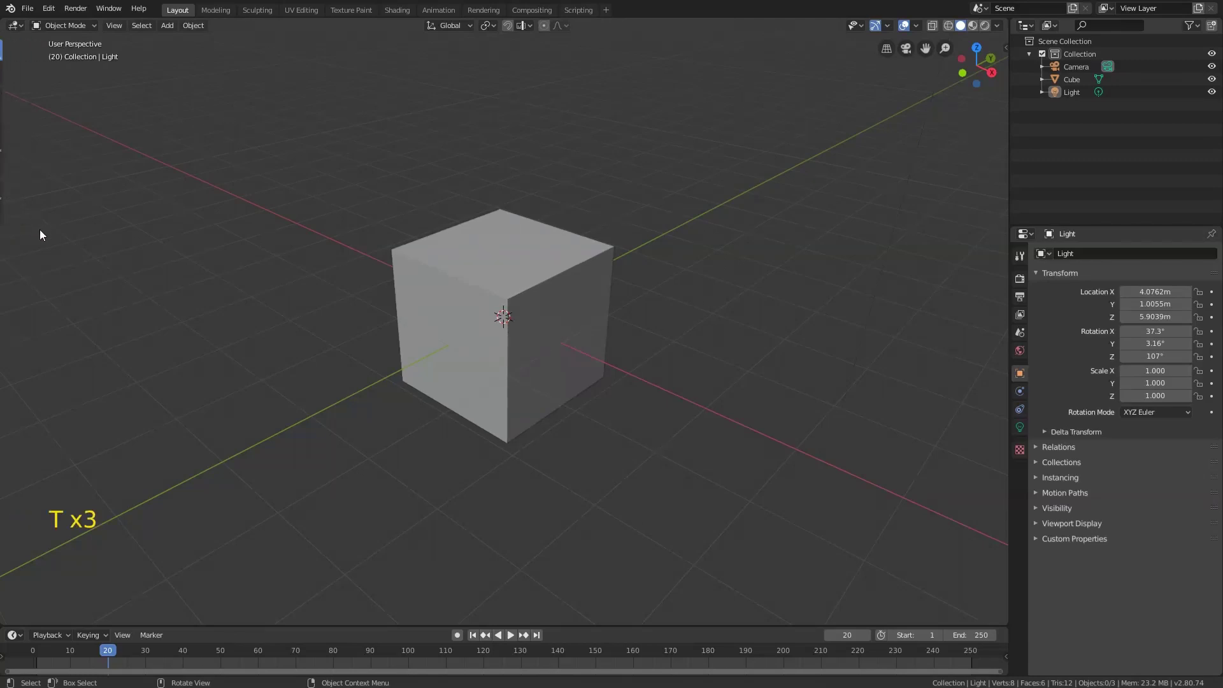
click(2, 47)
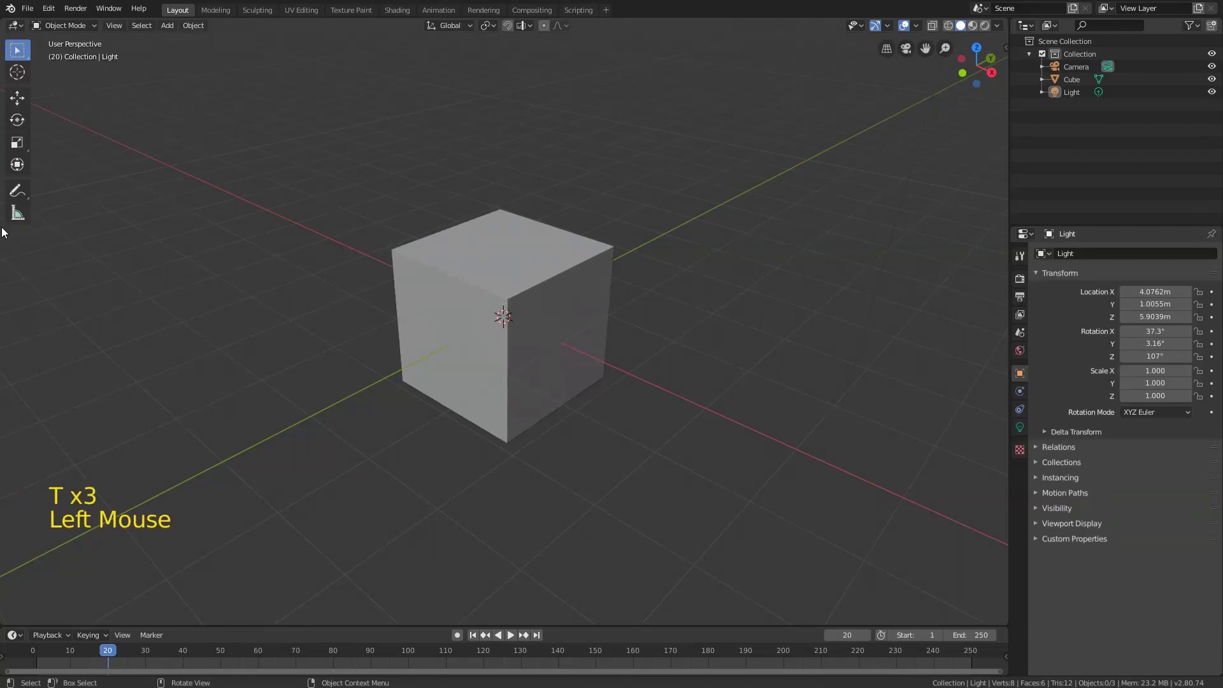
key(t)
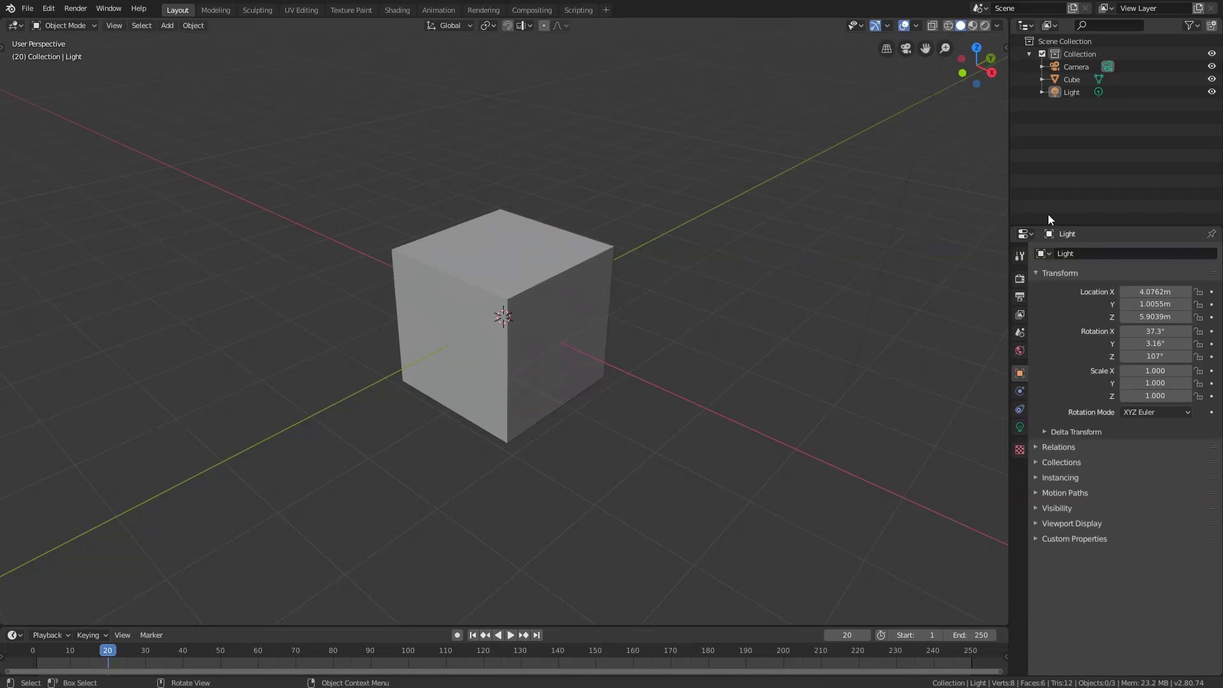
- Select the Collection, Camera, Cube and Light in turn in the Outliner, and return to the Cube
click(1060, 52)
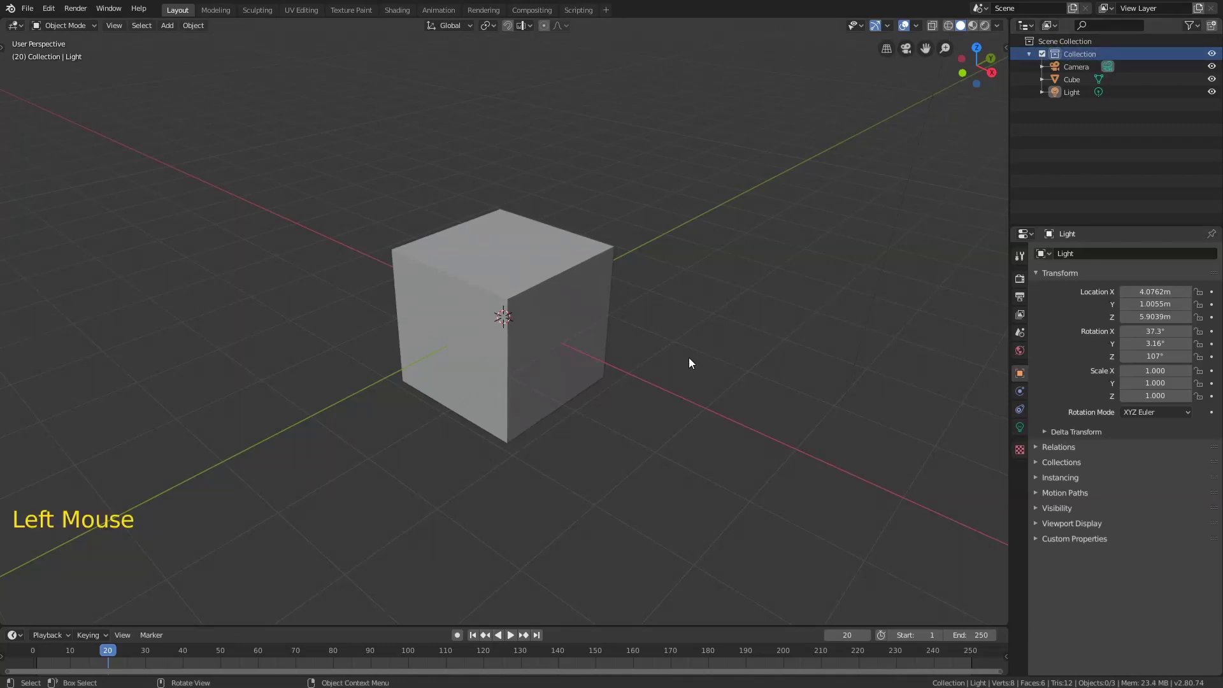
click(1055, 67)
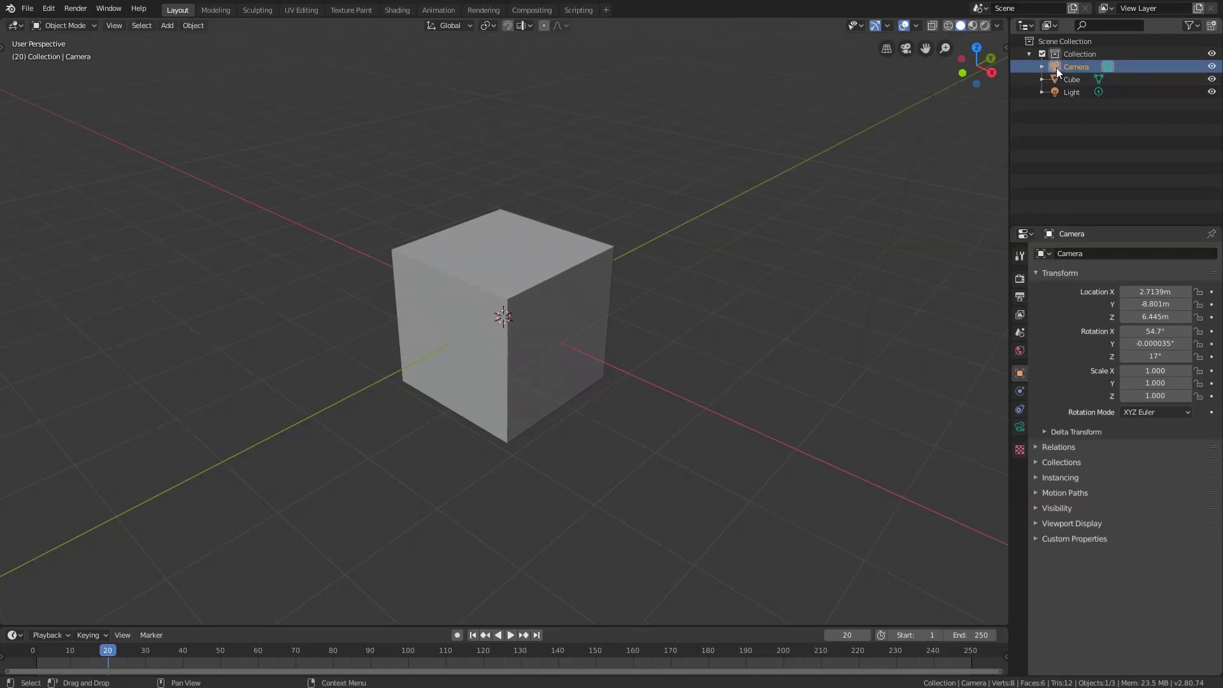
scroll(544, 315, down, 5)
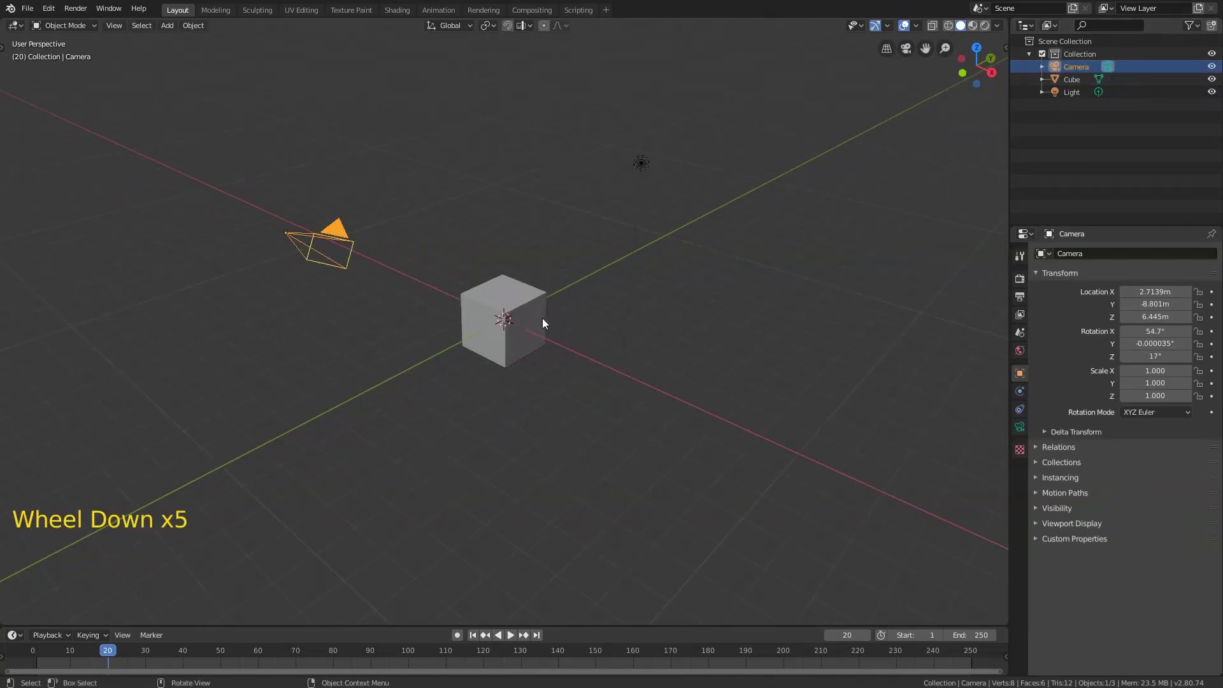
click(1068, 64)
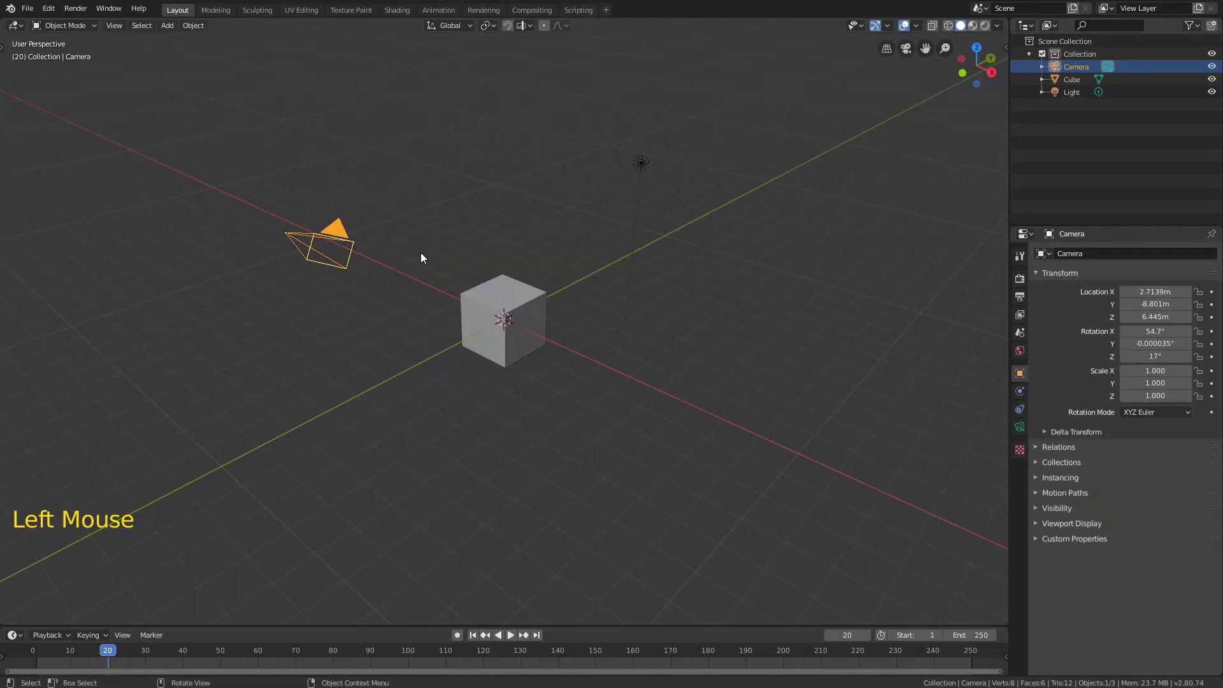
click(1054, 79)
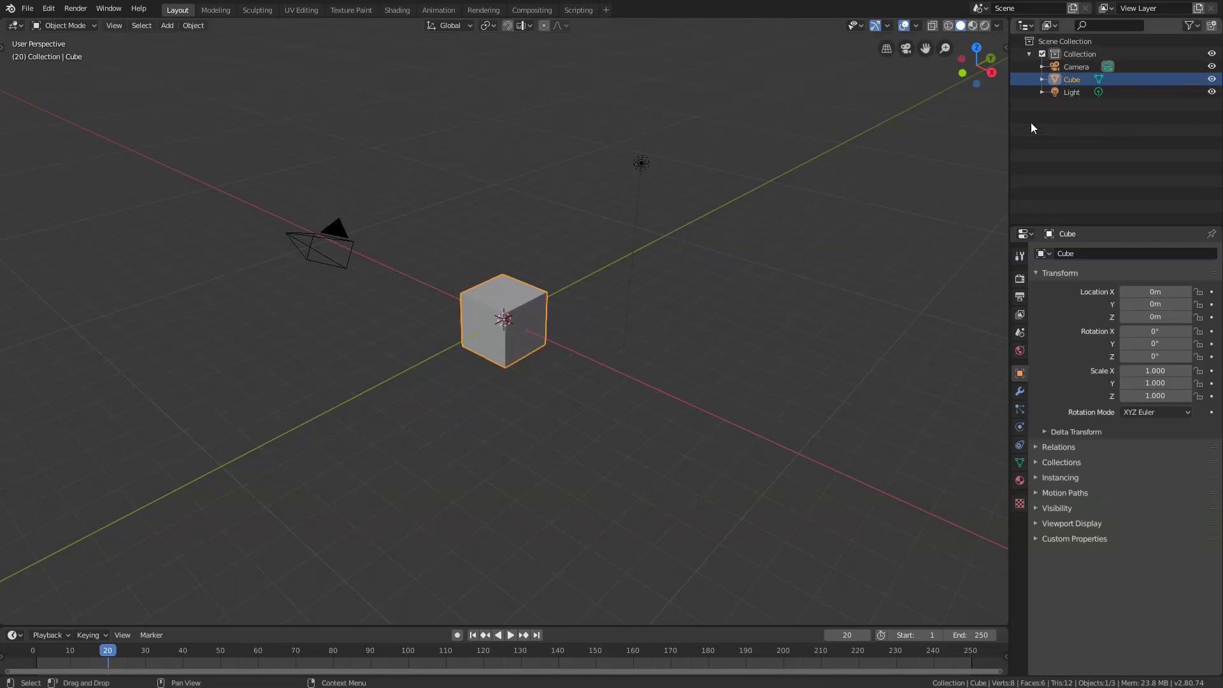
click(1054, 90)
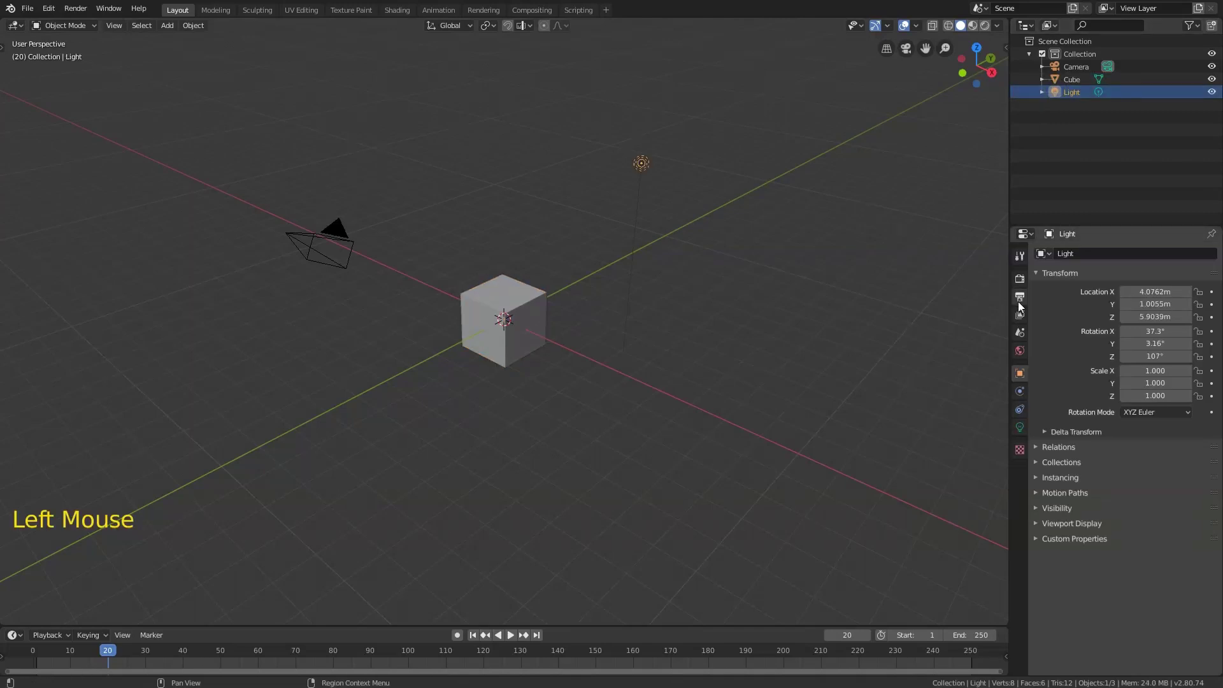
double_click(1056, 82)
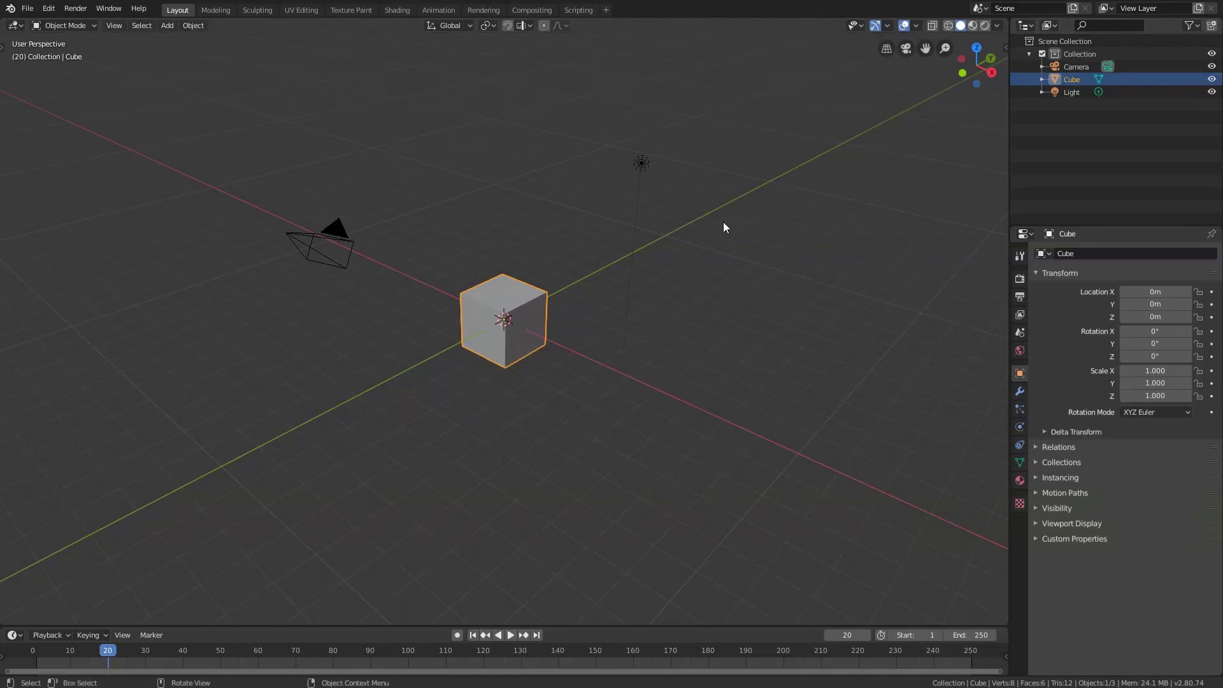
- Go through the Outliner entries again from the Collection down to the Light, and reselect the Cube
click(1066, 55)
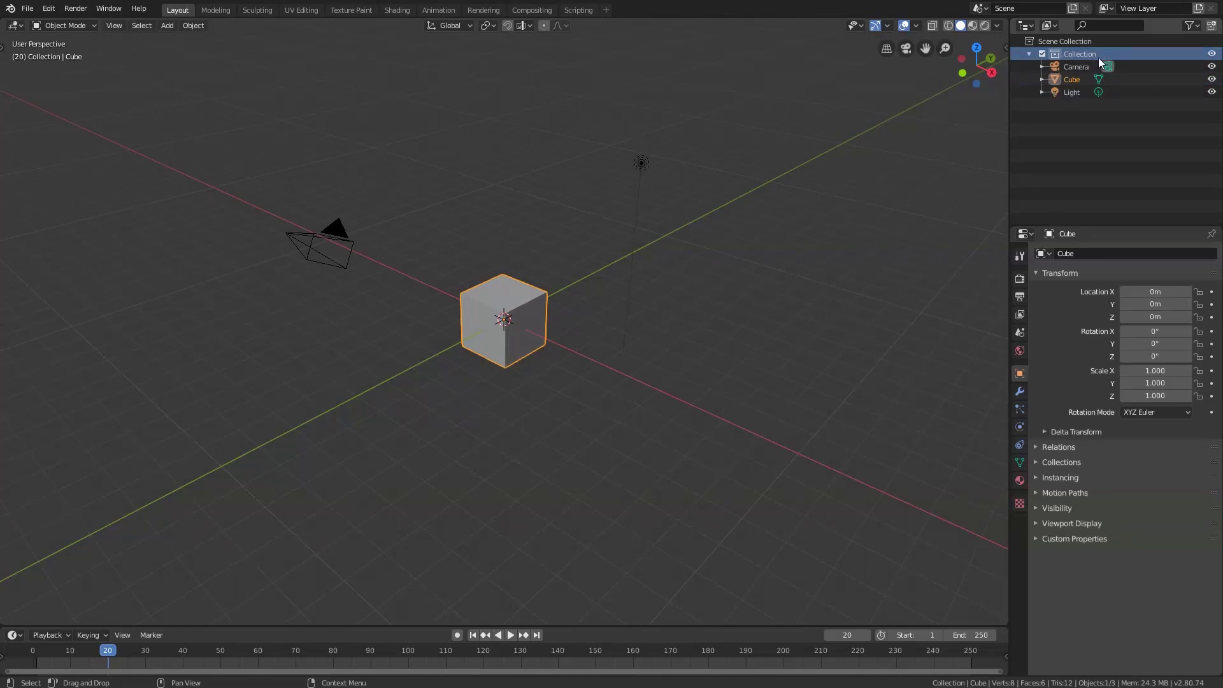
click(1075, 66)
click(1072, 79)
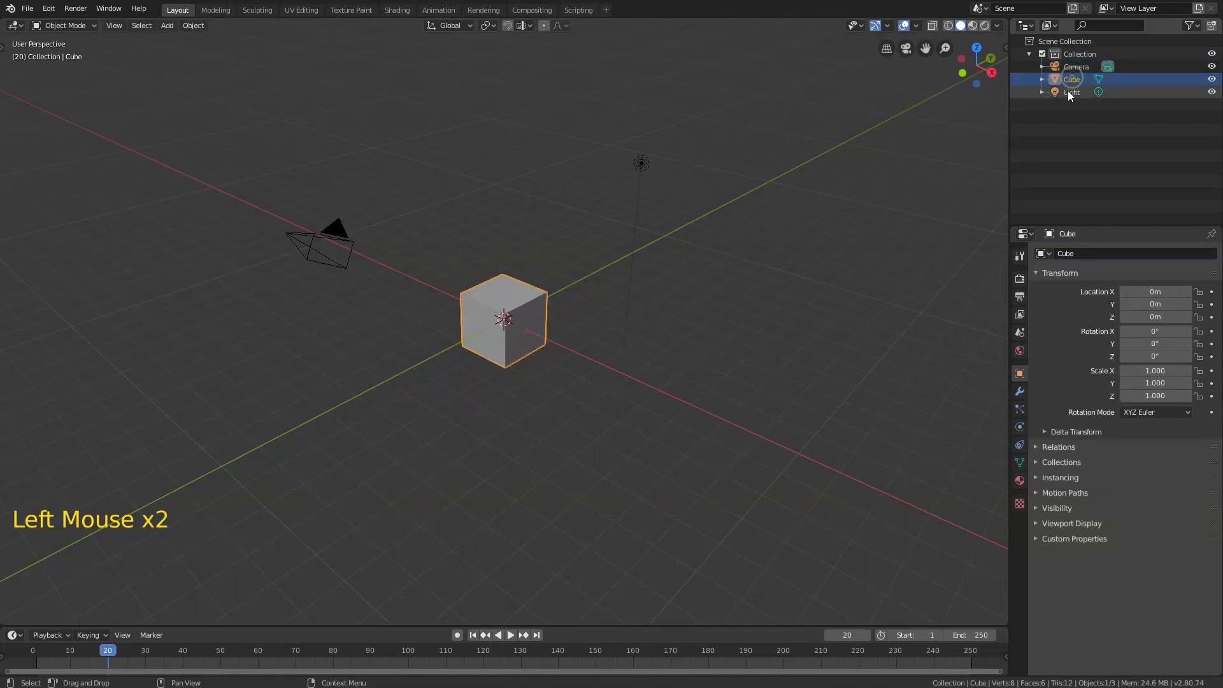
click(1068, 91)
click(1065, 80)
- Select the Camera in the Outliner, expand its hierarchy, and select the camera data beneath it
click(1068, 67)
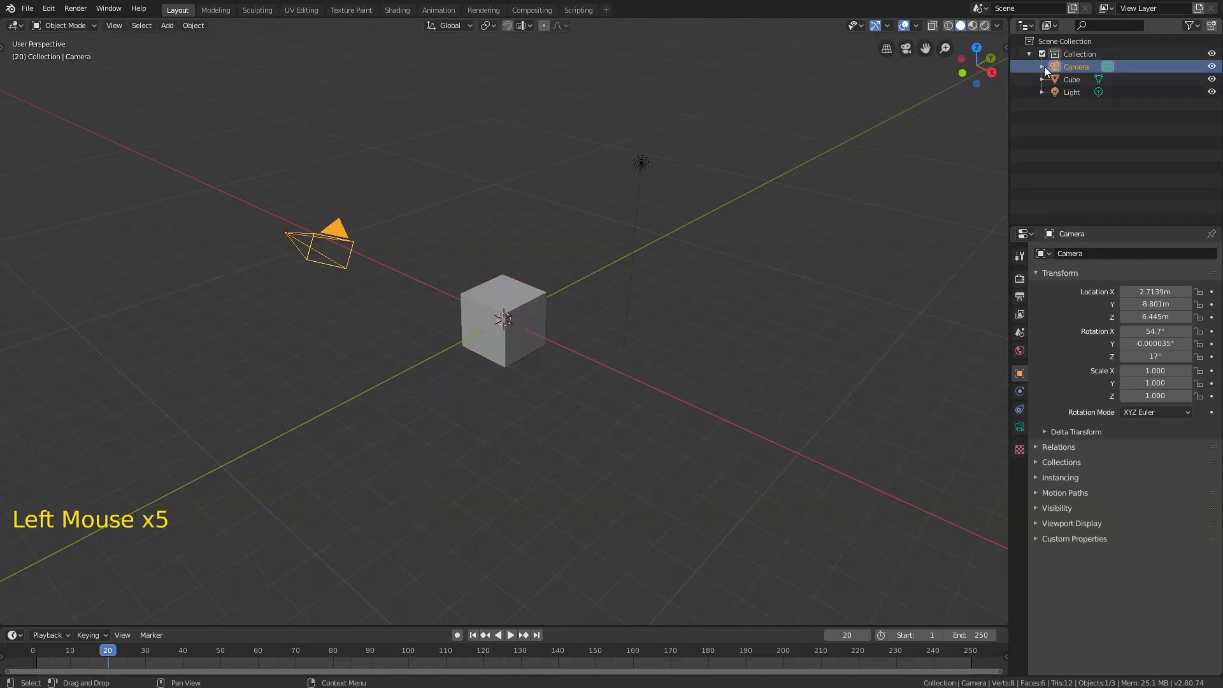
click(1041, 66)
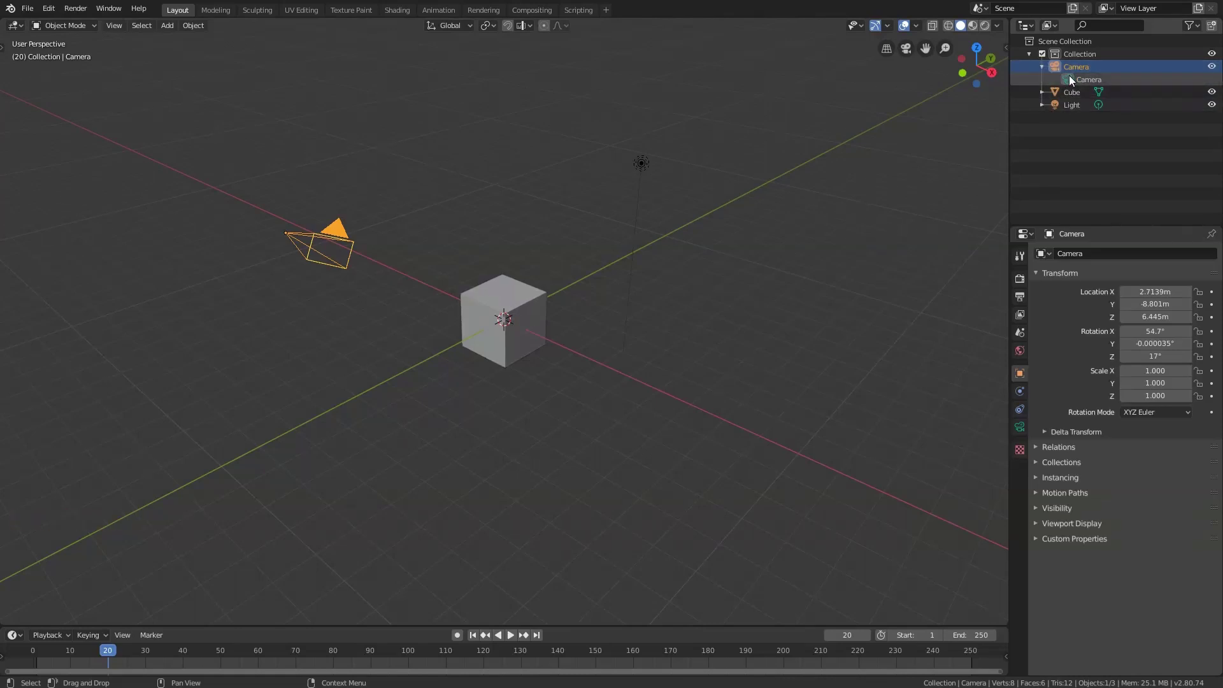
click(1067, 78)
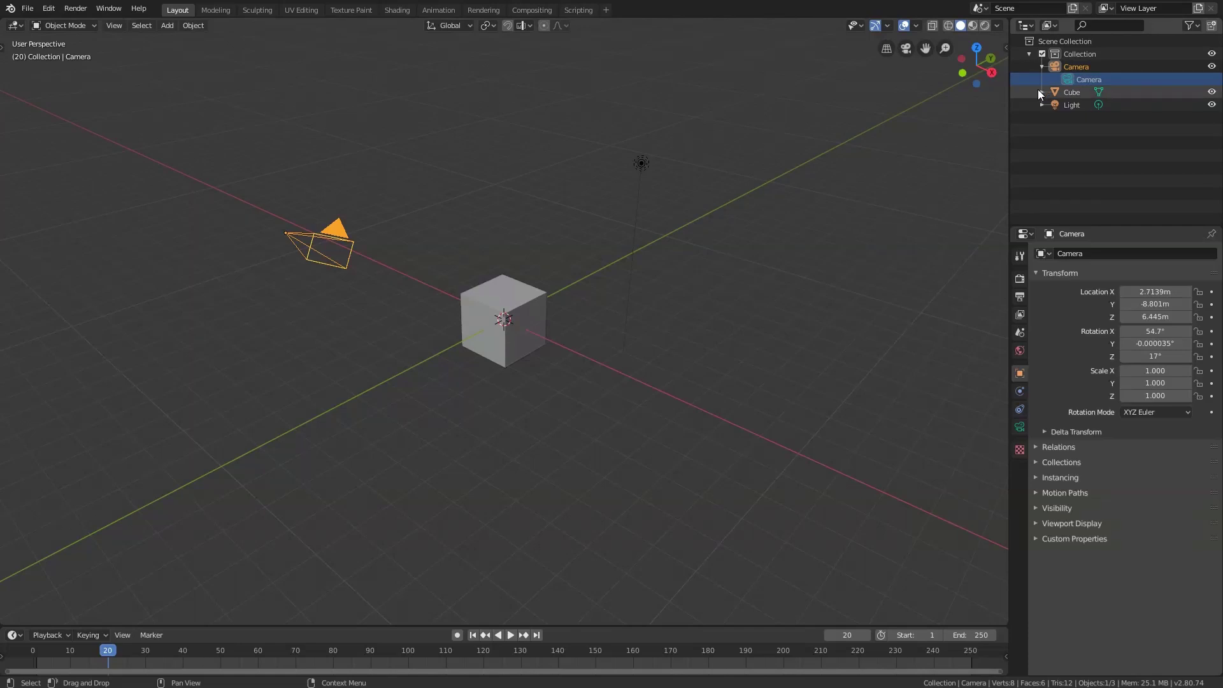
- Expand the Cube in the Outliner, enter Edit Mode through its mesh data, and return to Object Mode with the Cube object selected
click(1039, 90)
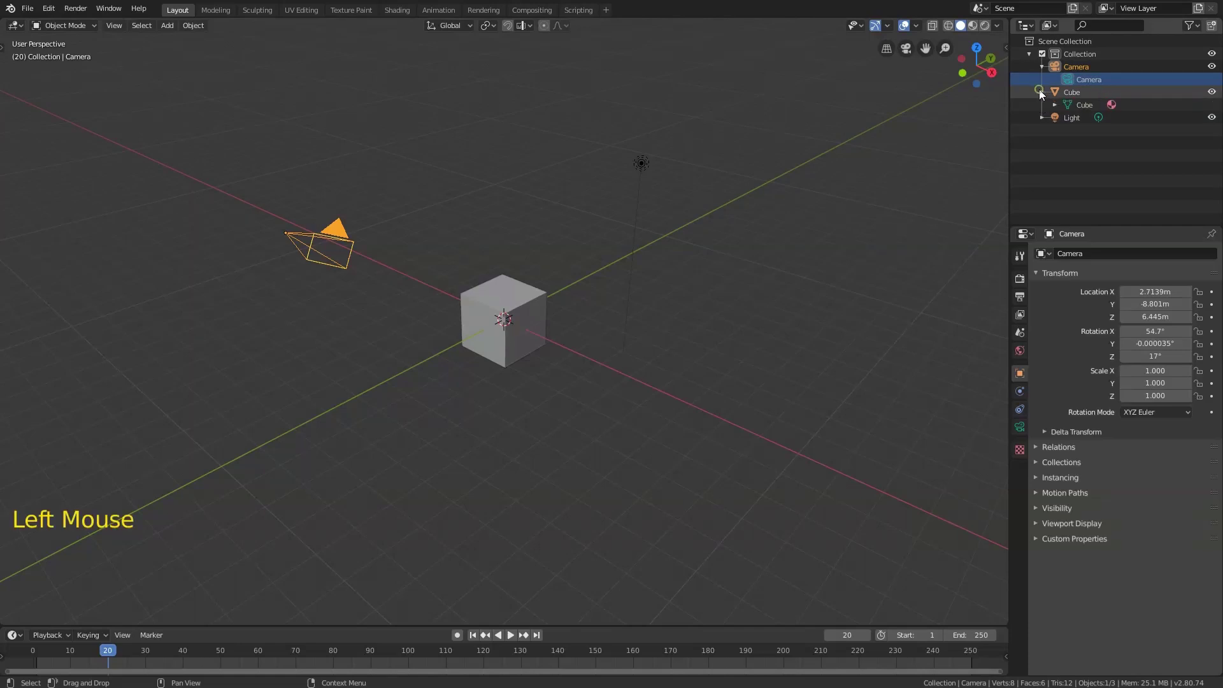
click(1068, 104)
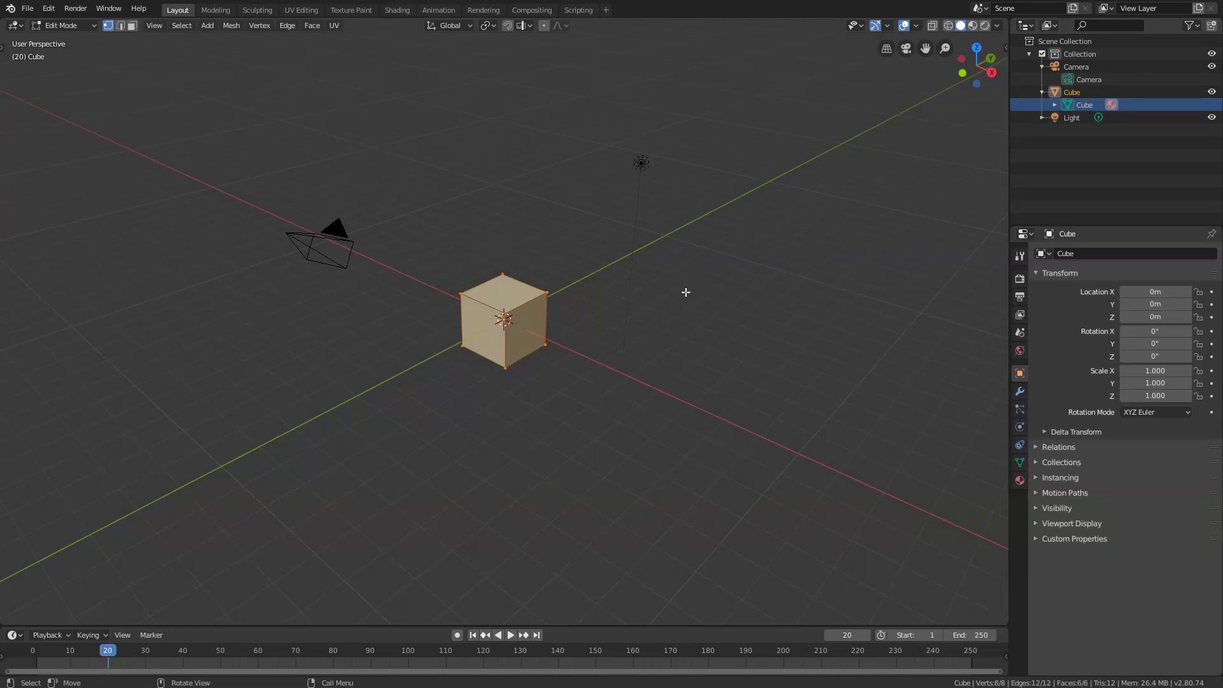
click(1053, 95)
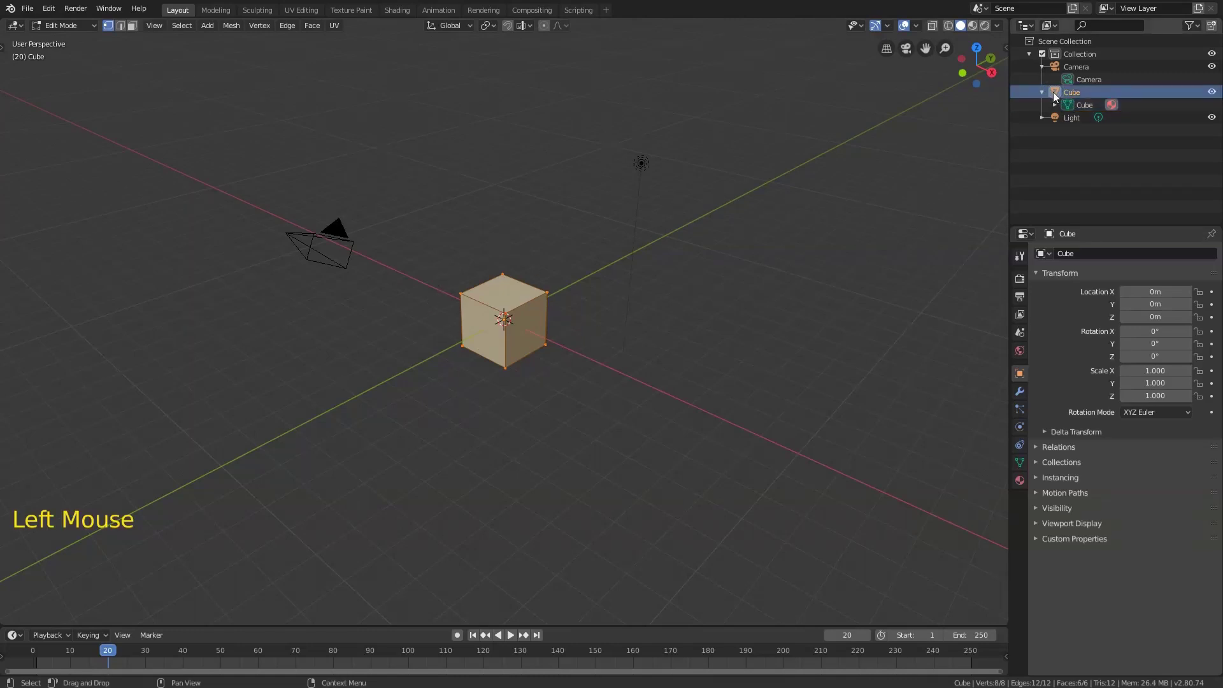
triple_click(1054, 94)
key(Tab)
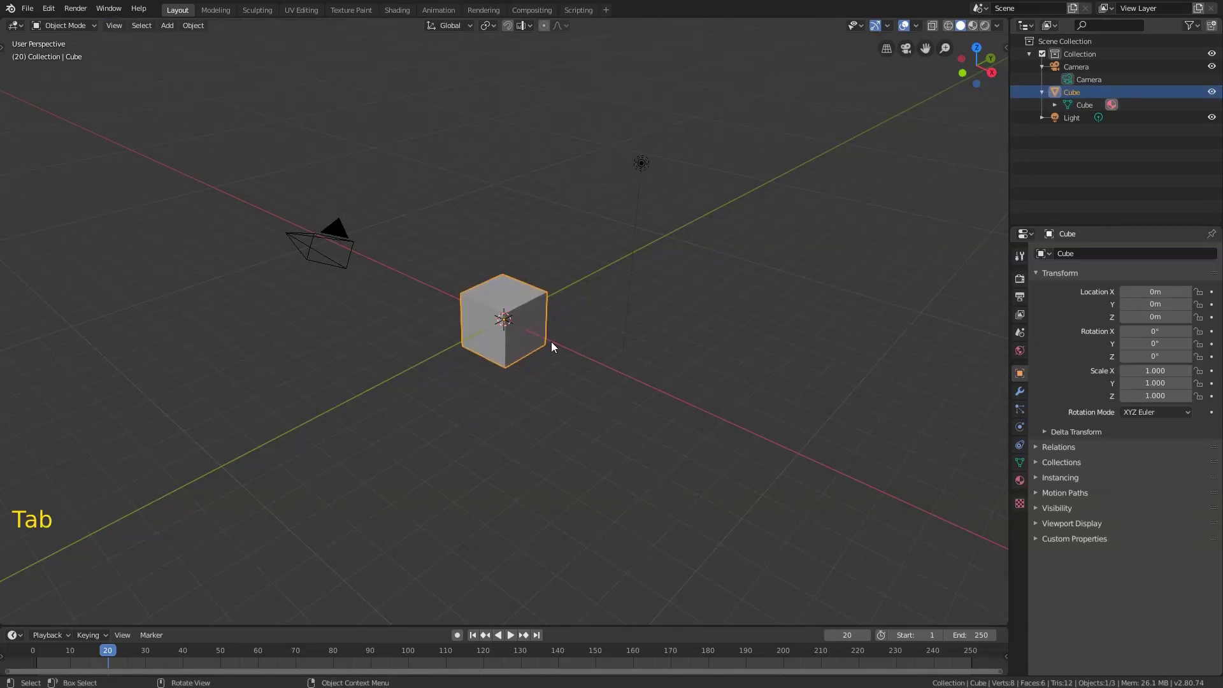
key(Tab)
key(Tab)
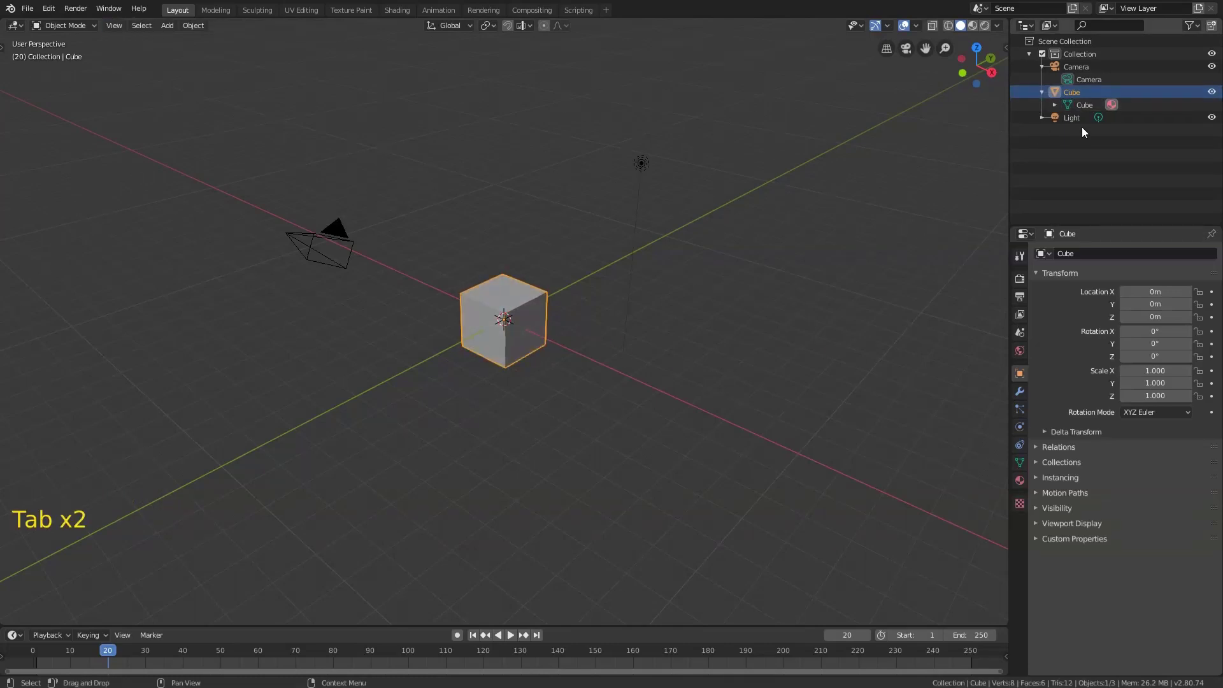
- Enter Edit Mode from the Cube's mesh data again, reselect the Cube object, and toggle between modes, ending in Object Mode
click(1068, 104)
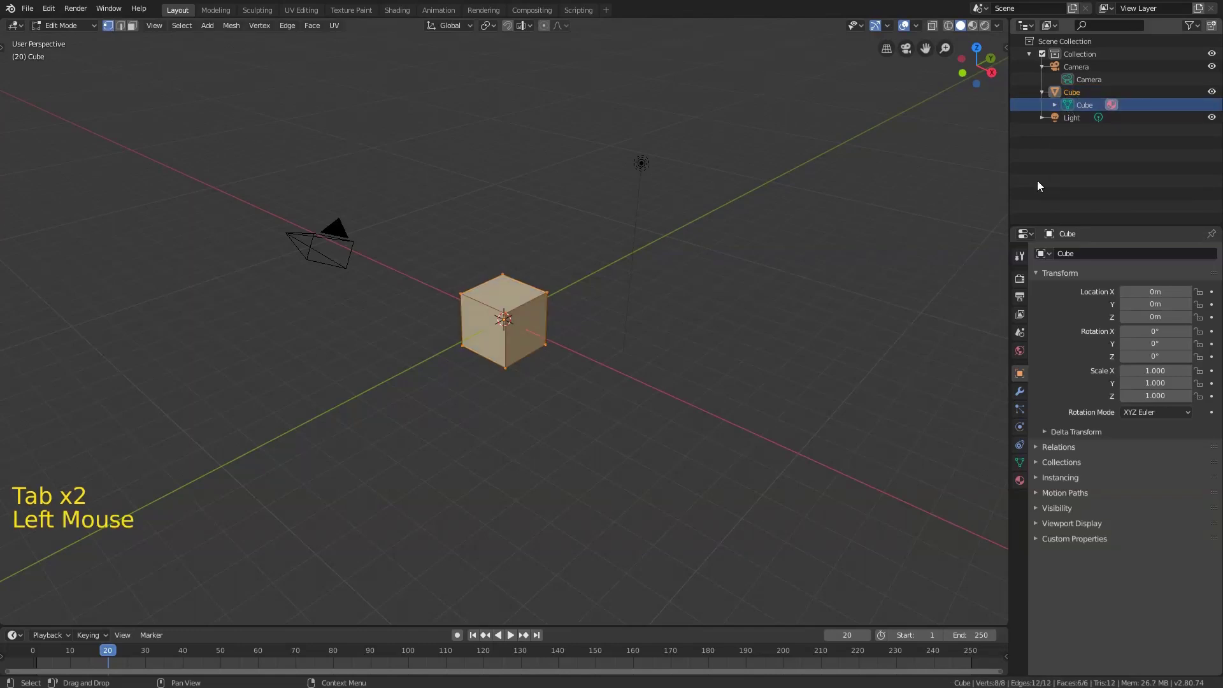
click(1053, 92)
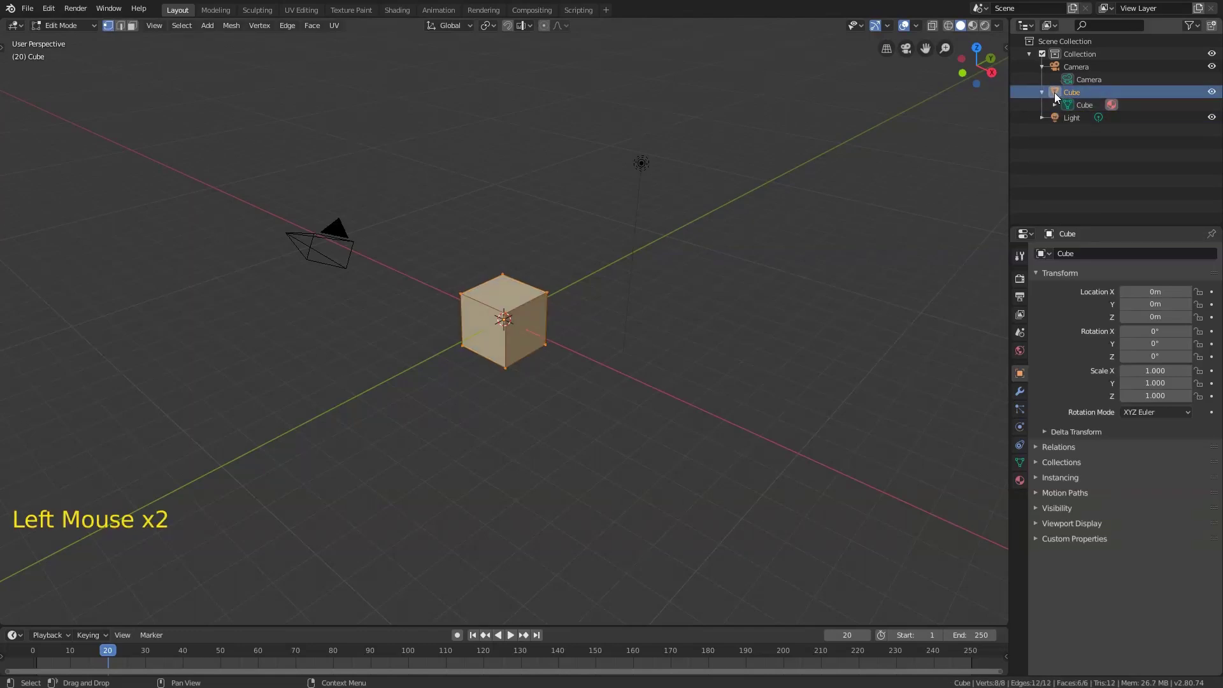
click(1056, 91)
click(1053, 66)
click(1057, 92)
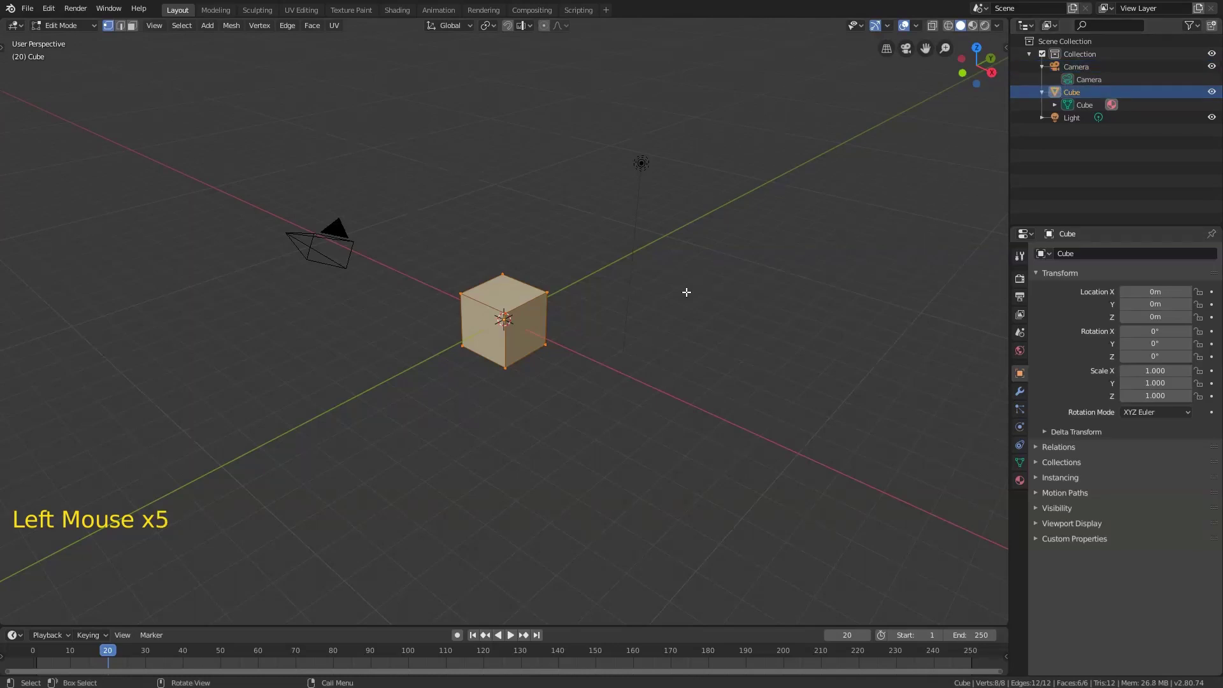
key(Tab)
key(Tab)
key(Tab)
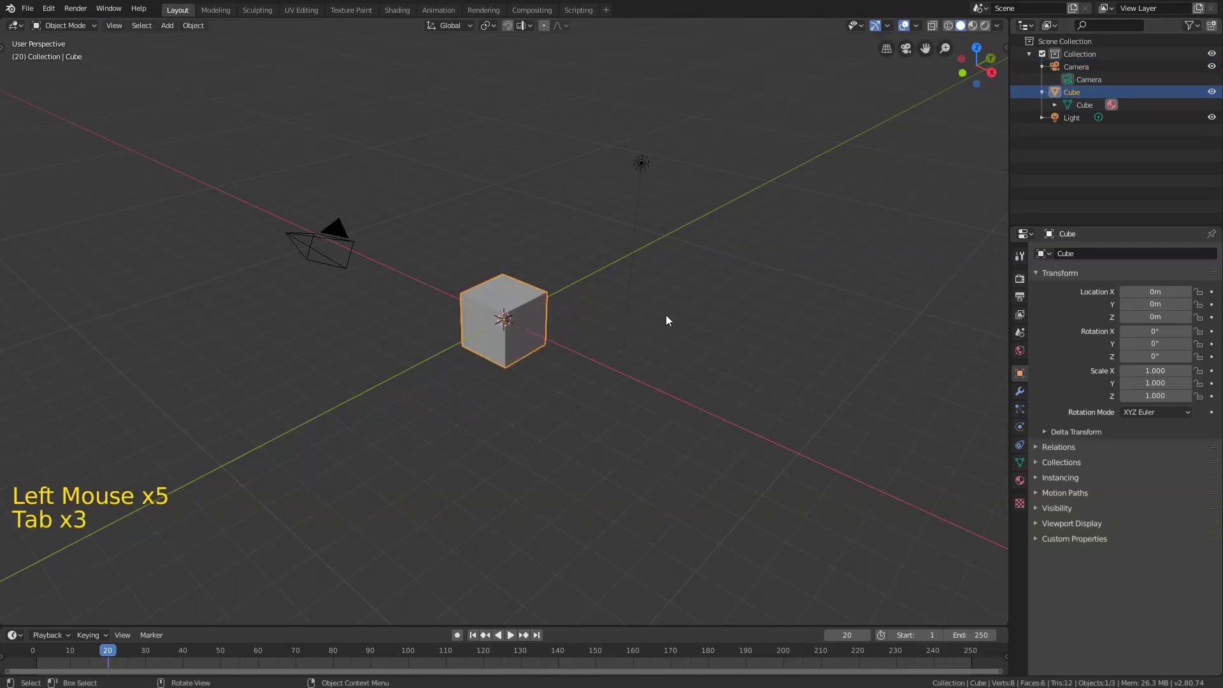
key(Tab)
key(Tab)
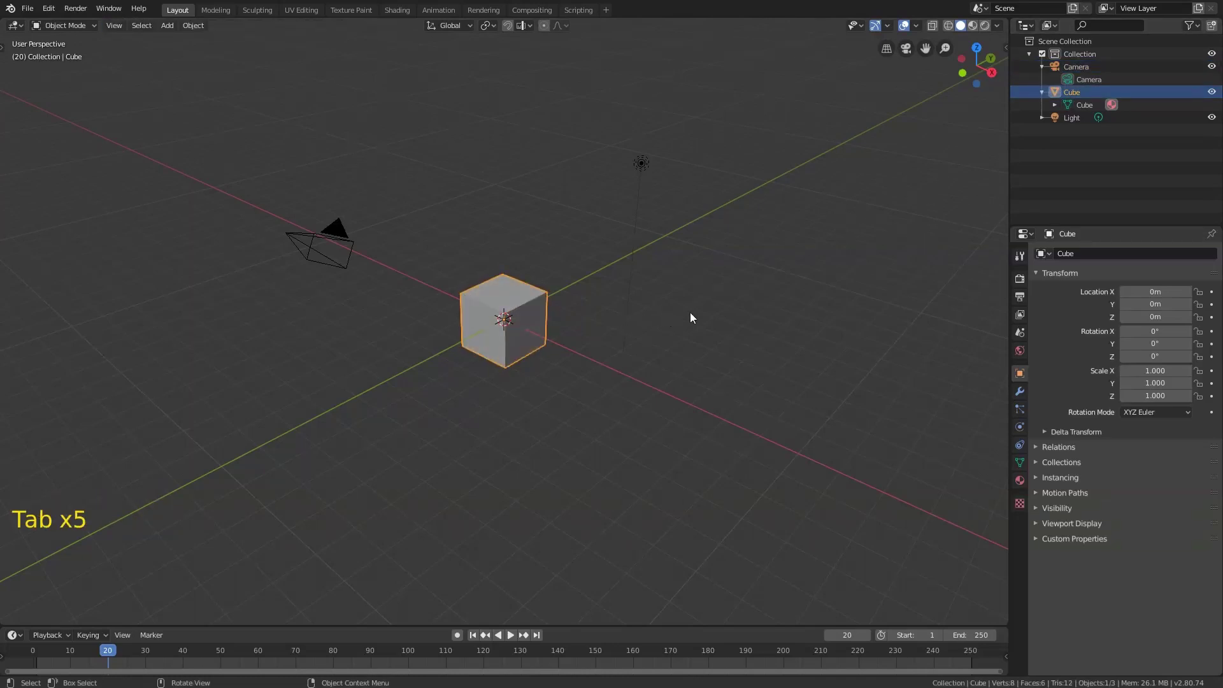
- Expand the Cube's mesh data down to its material, and expand the Light in the Outliner
click(1054, 105)
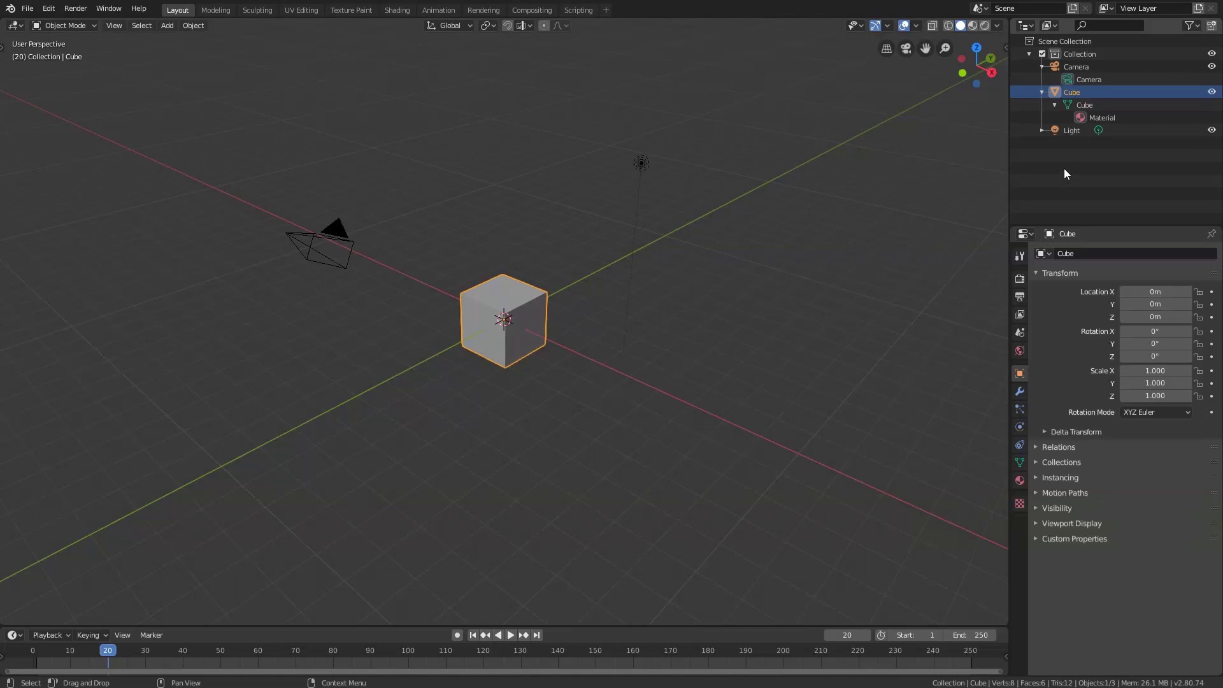
click(1041, 130)
- Show the Outliner in the Scenes display mode with the Scene contents expanded, and return it to View Layer
click(1050, 26)
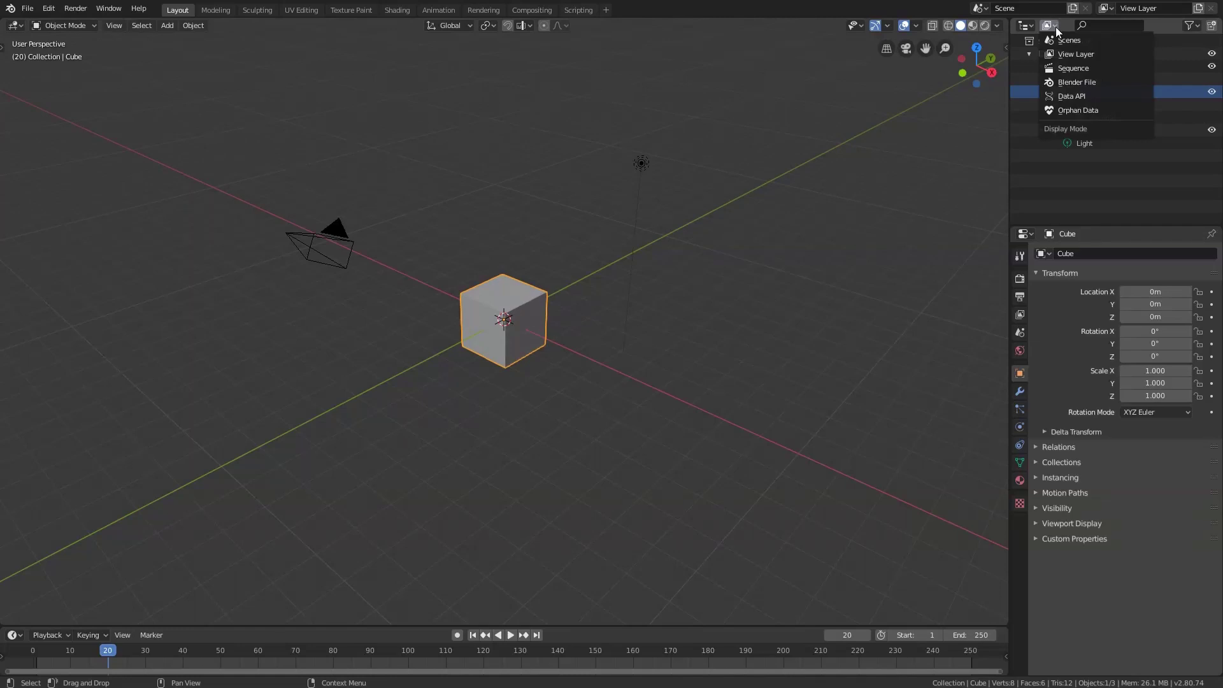
click(1065, 37)
click(1016, 40)
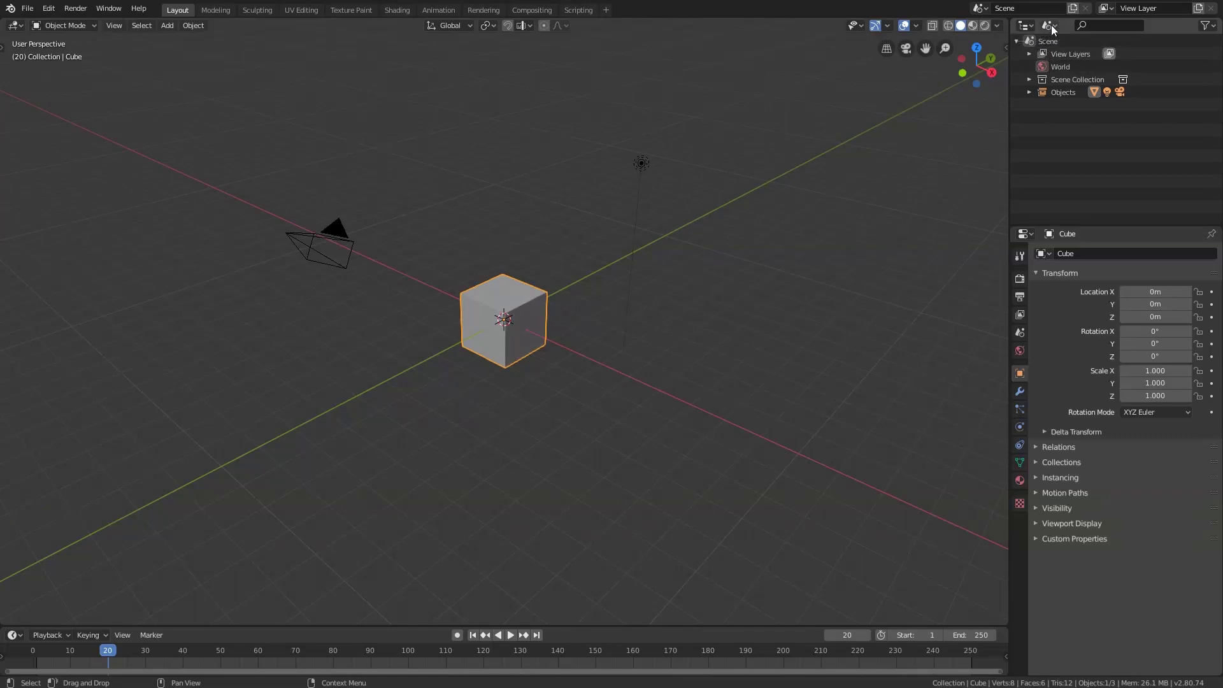
click(1033, 24)
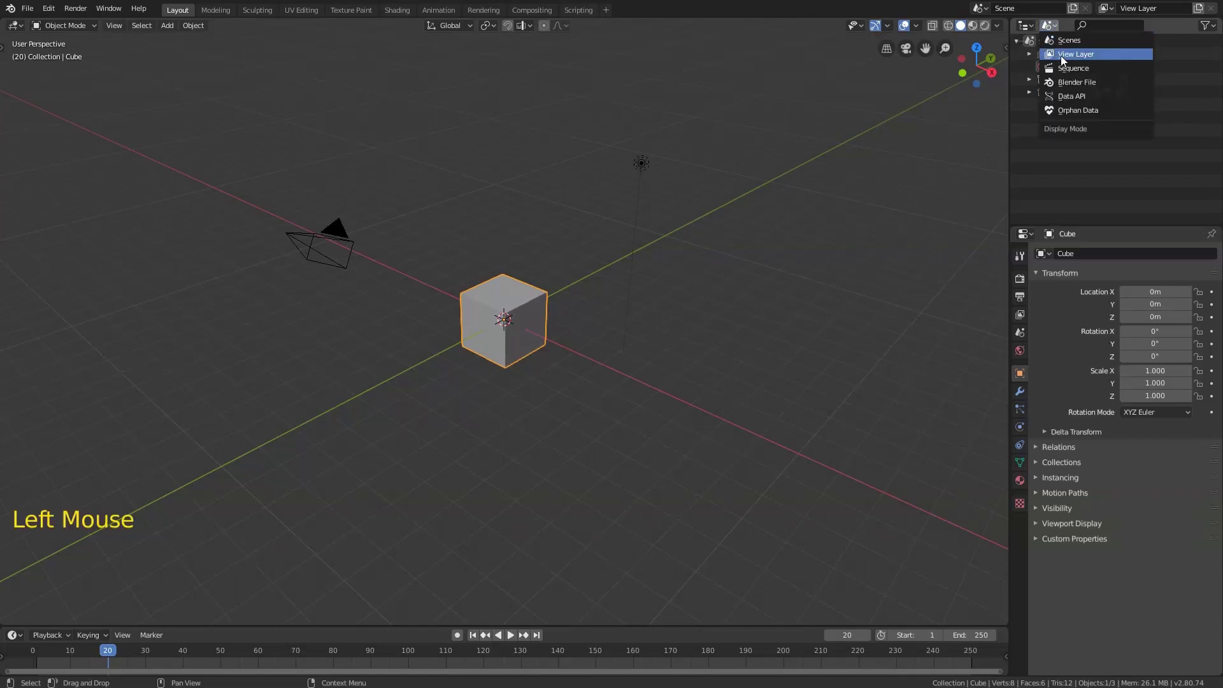
click(1061, 55)
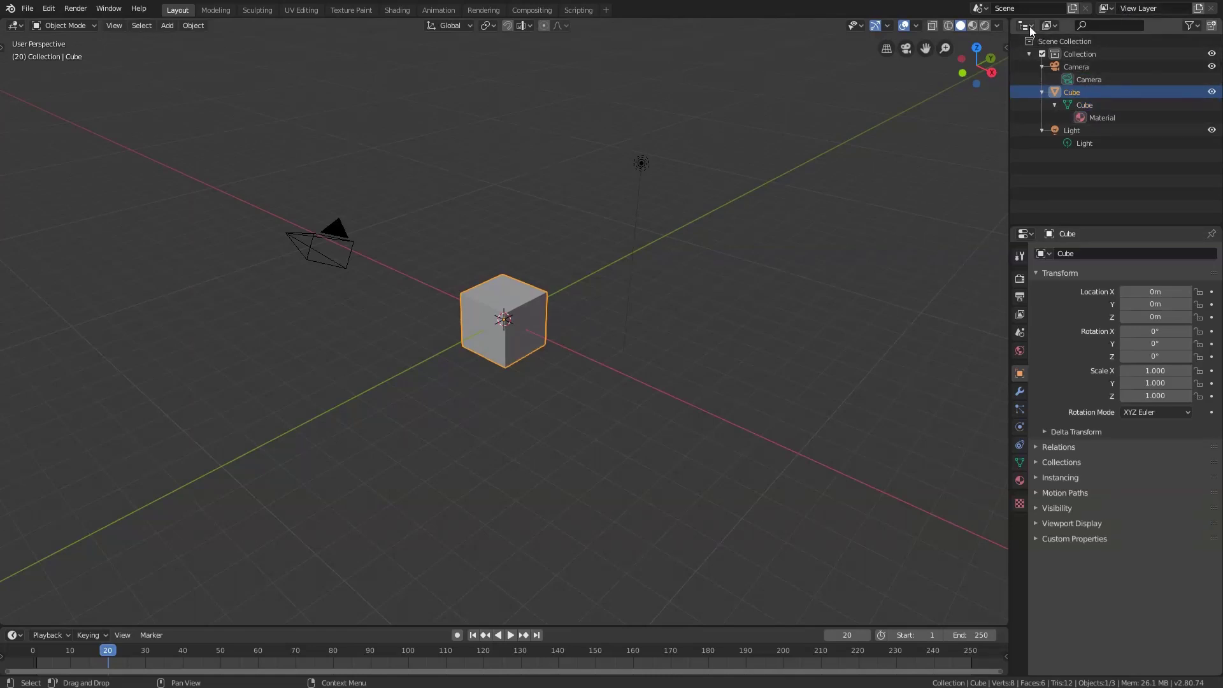
- View the Outliner in the Sequence, Blender File, Data API and Orphan Data display modes in turn
click(1051, 26)
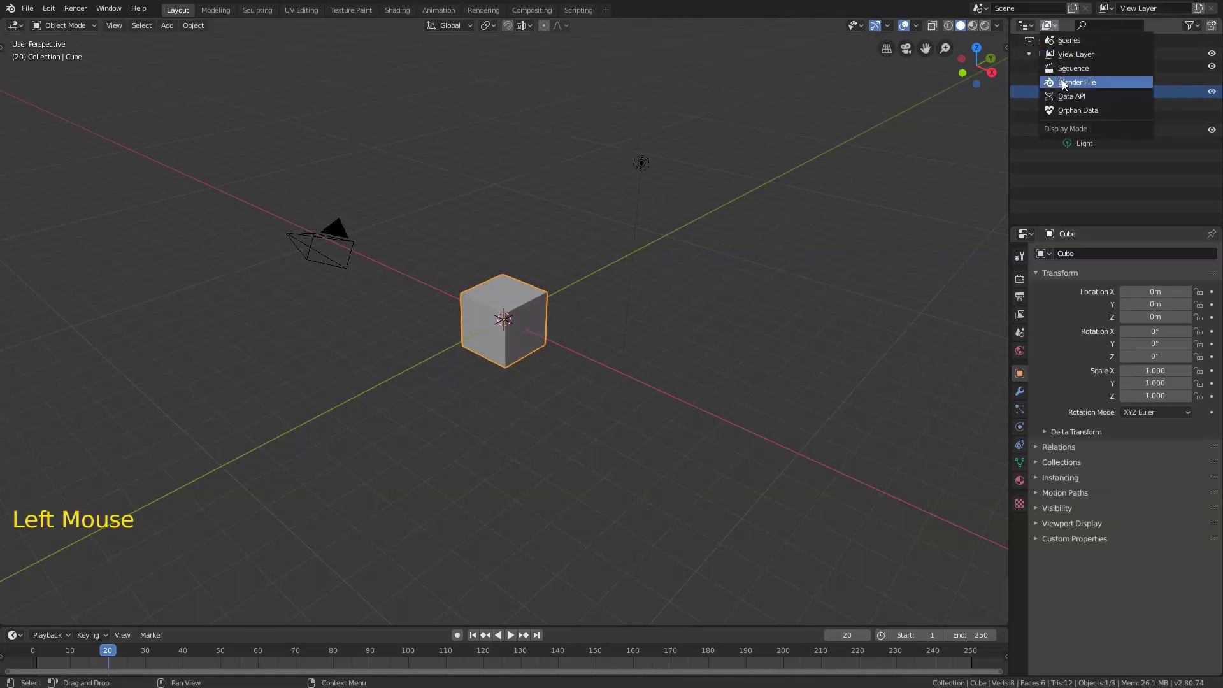
click(1075, 71)
click(1050, 26)
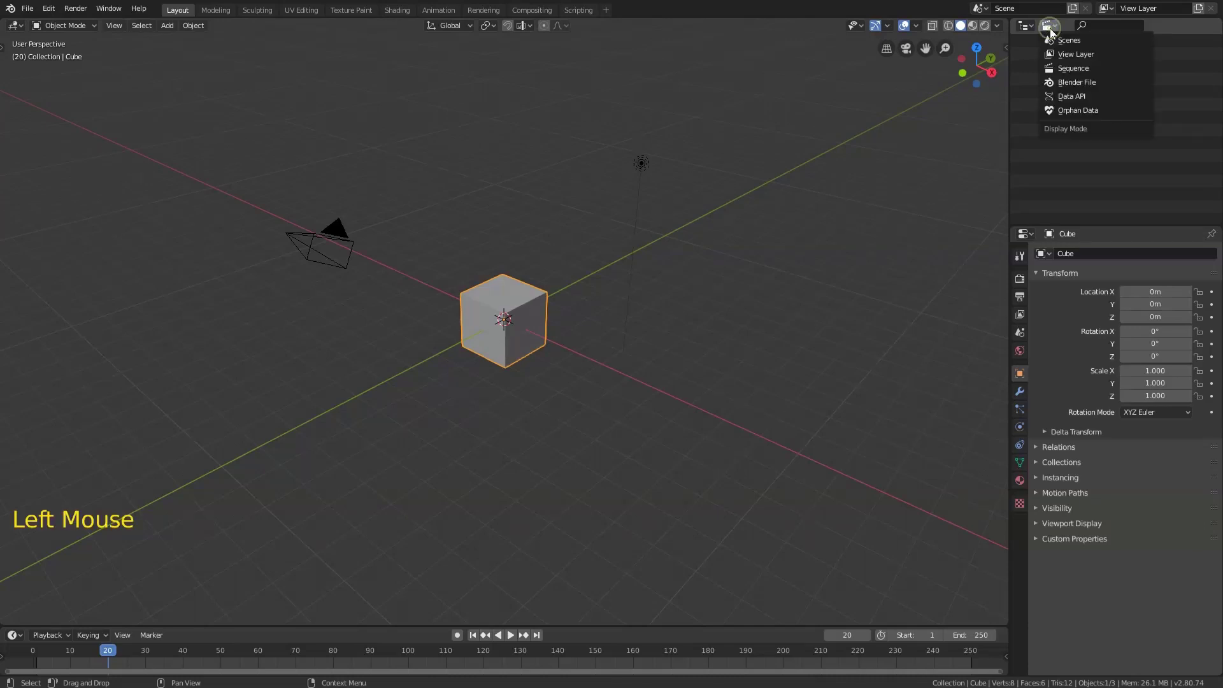
click(1055, 80)
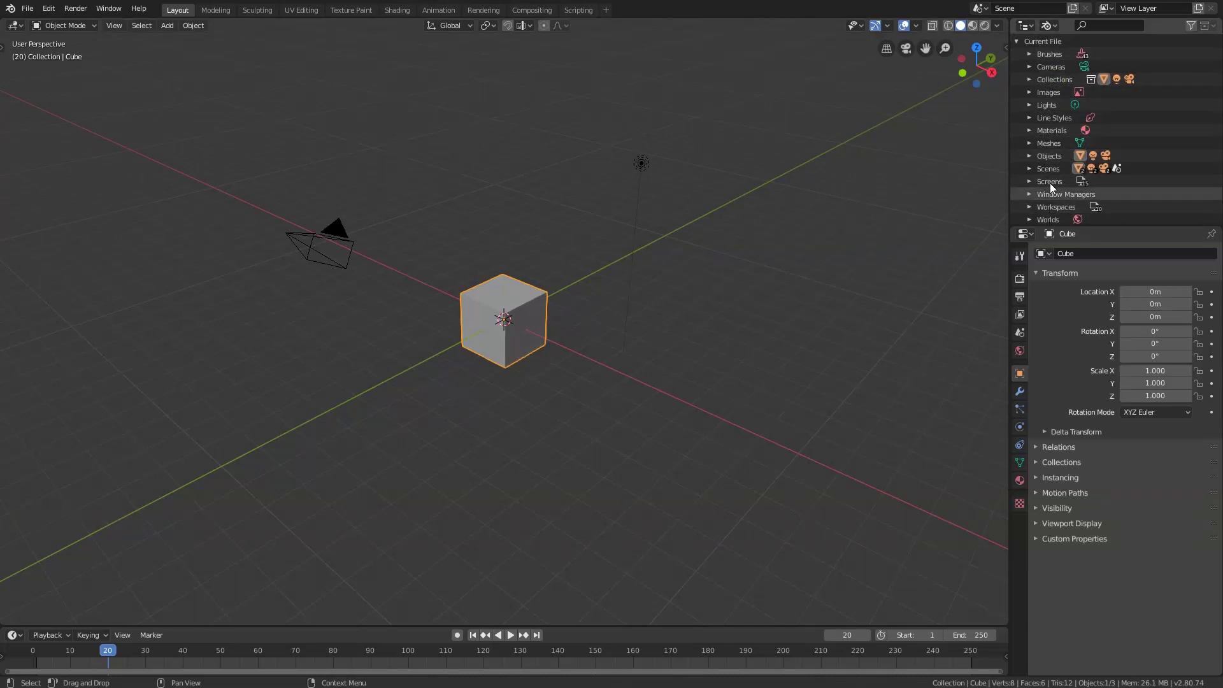
click(1049, 26)
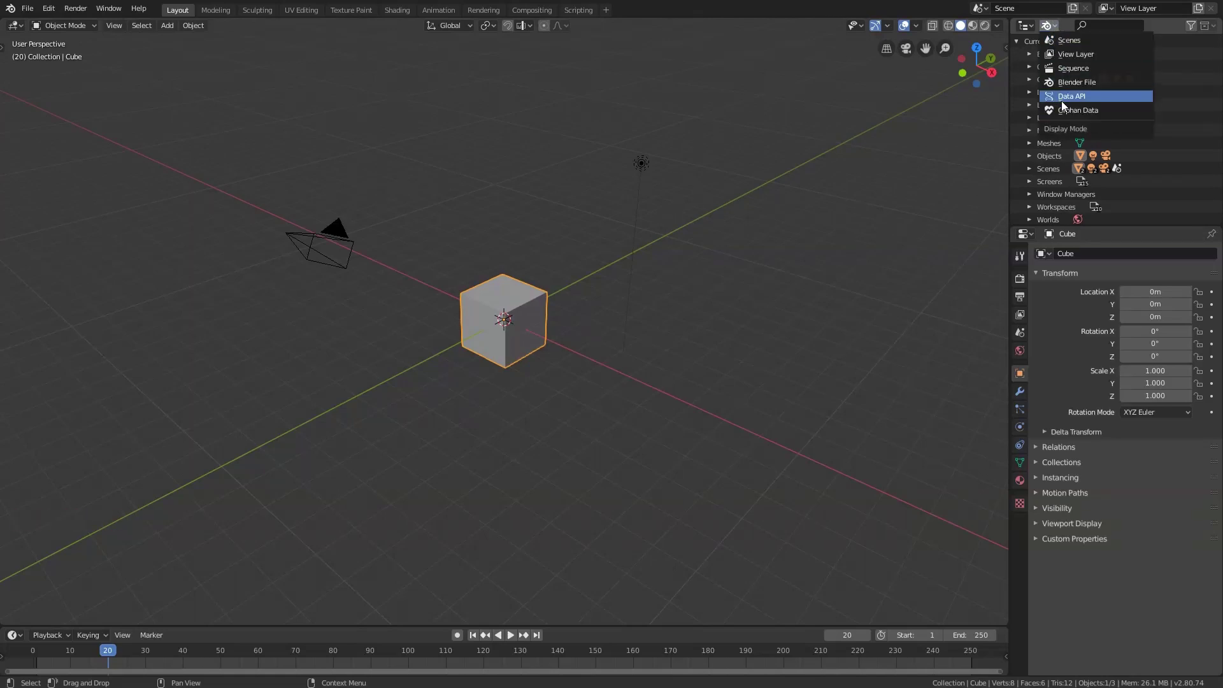
click(1060, 99)
click(1050, 25)
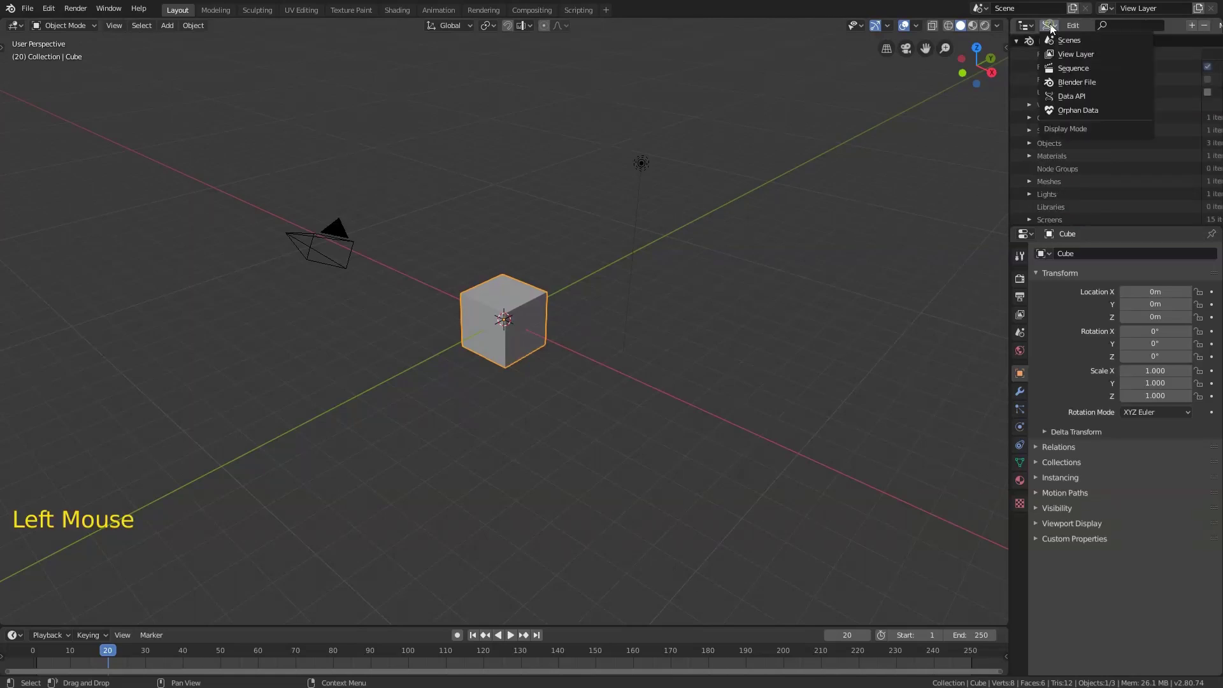
click(1076, 112)
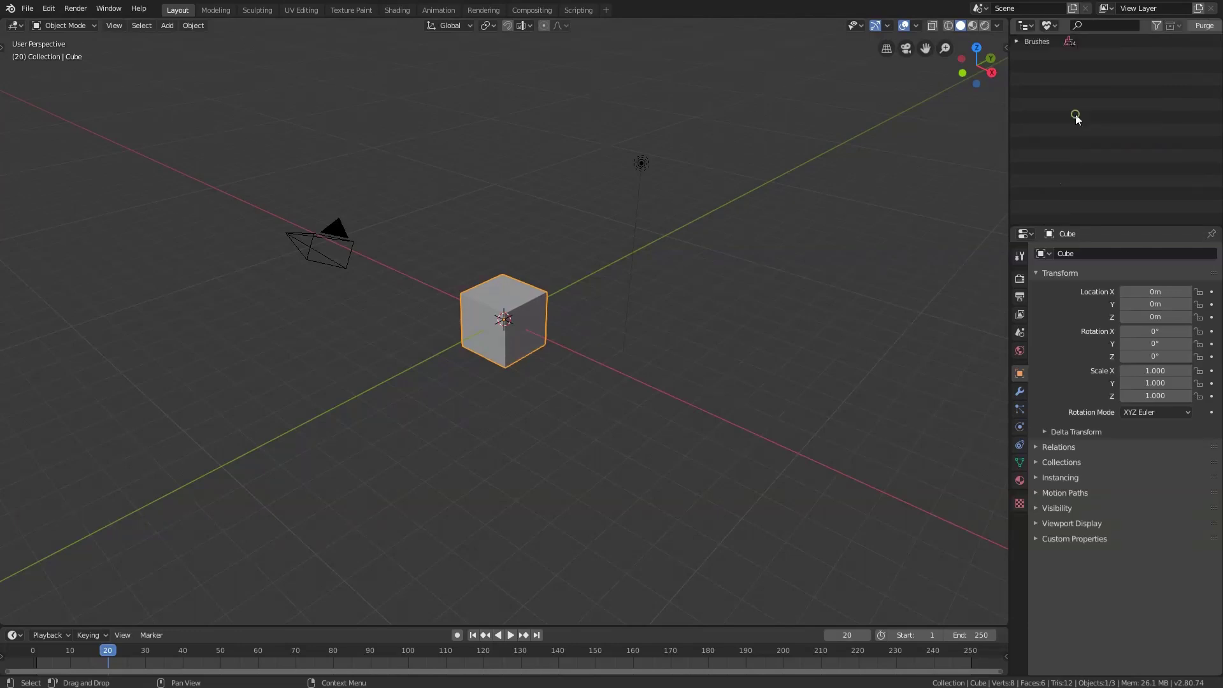
- Switch the Outliner from Orphan Data to the Scenes display mode and back to View Layer
click(1052, 28)
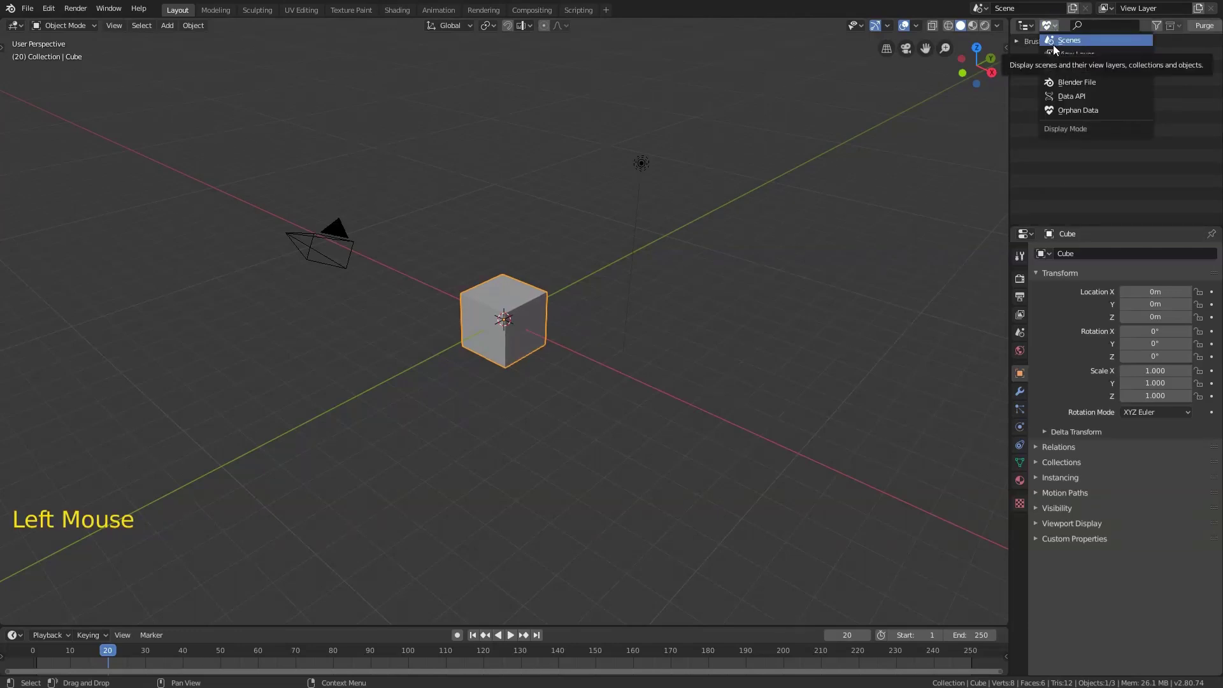
click(1053, 44)
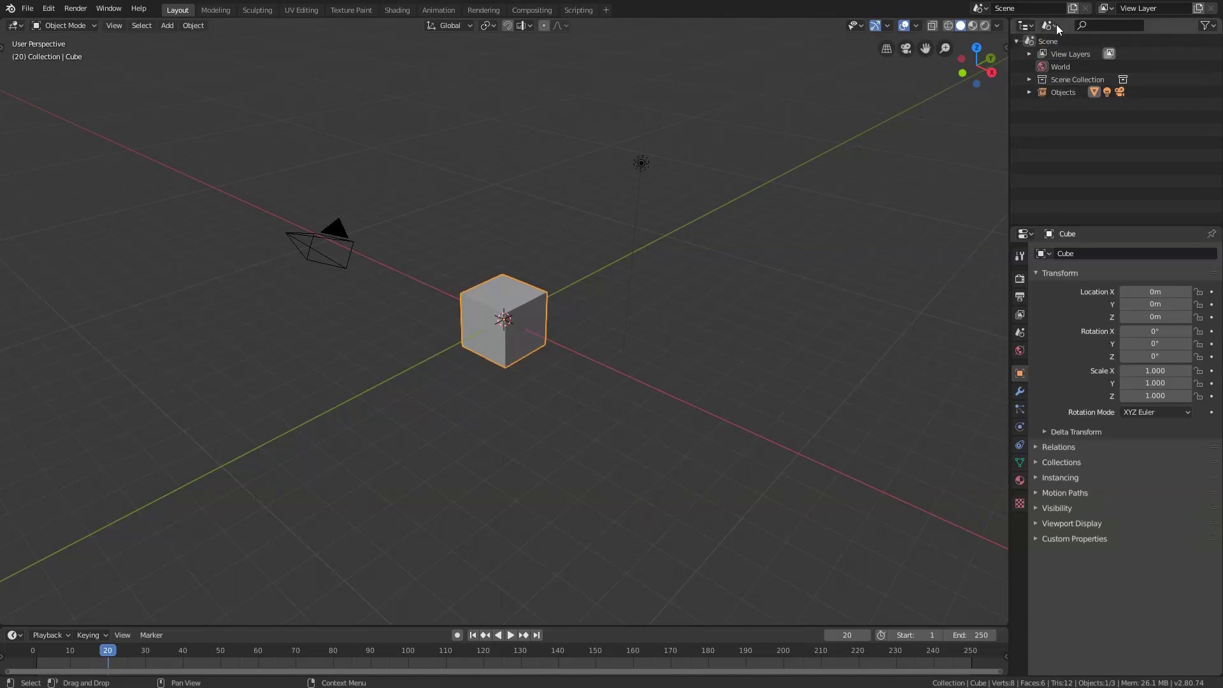
click(1051, 25)
click(1064, 54)
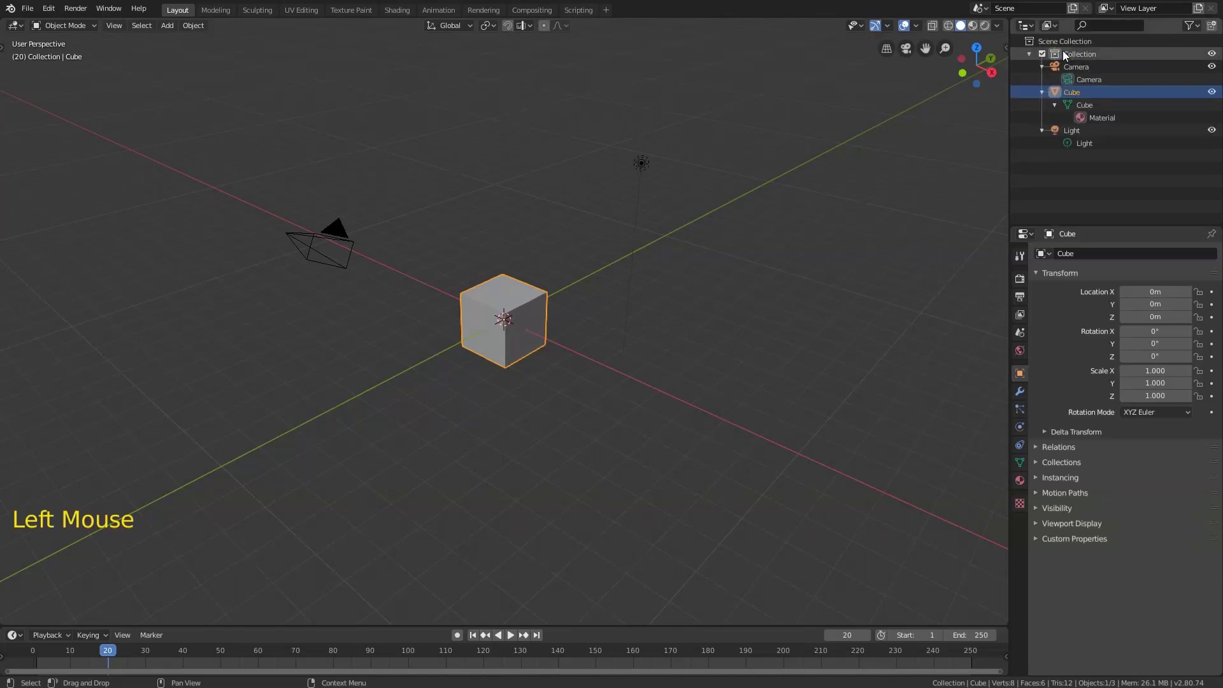
- Search the Outliner for "cube" and clear the search text
click(1107, 24)
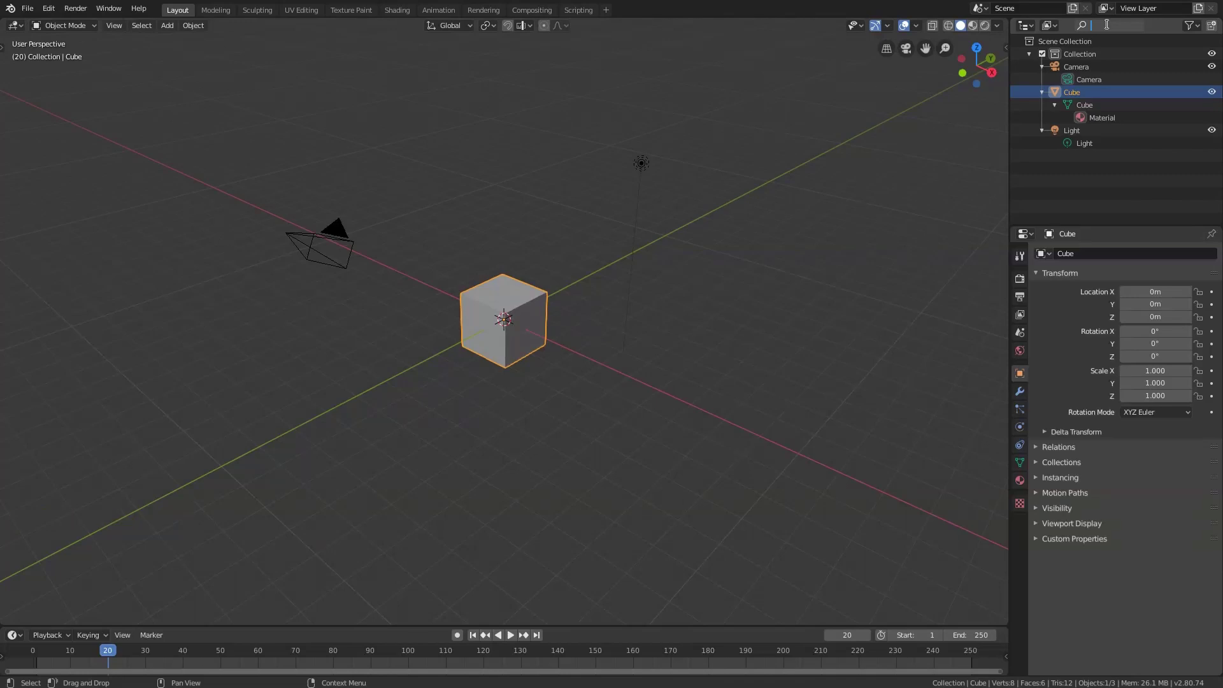
text(cube)
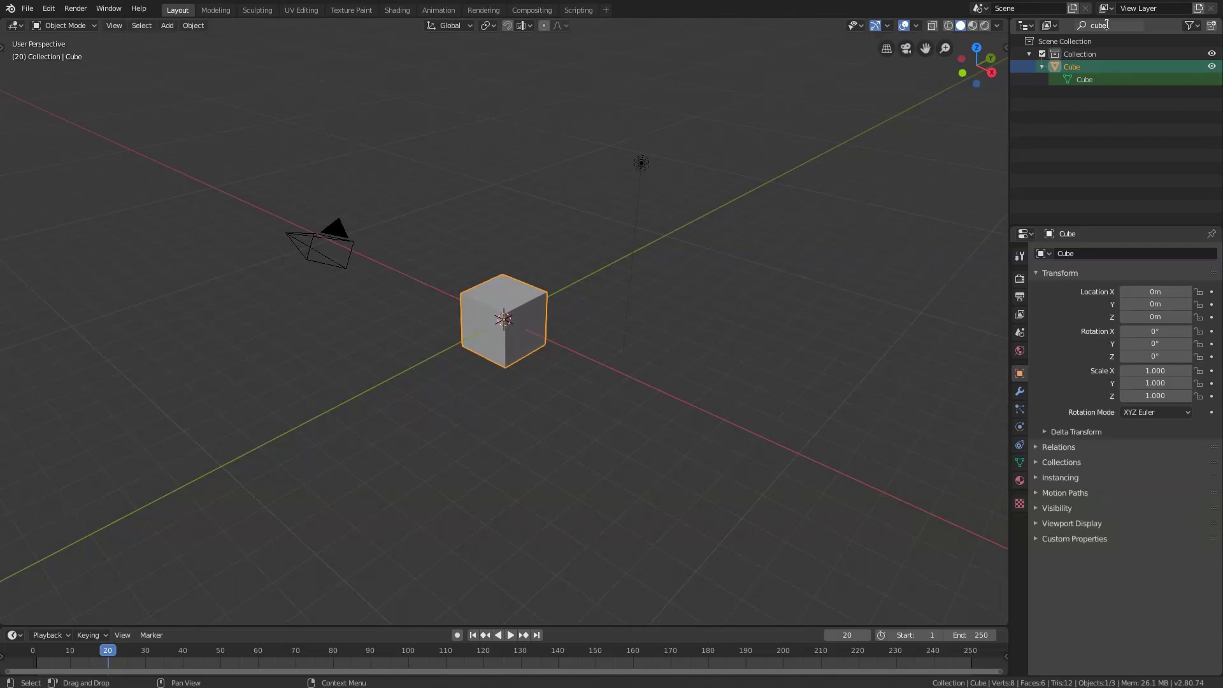
key(BackSpace)
key(BackSpace)
key(BackSpace)
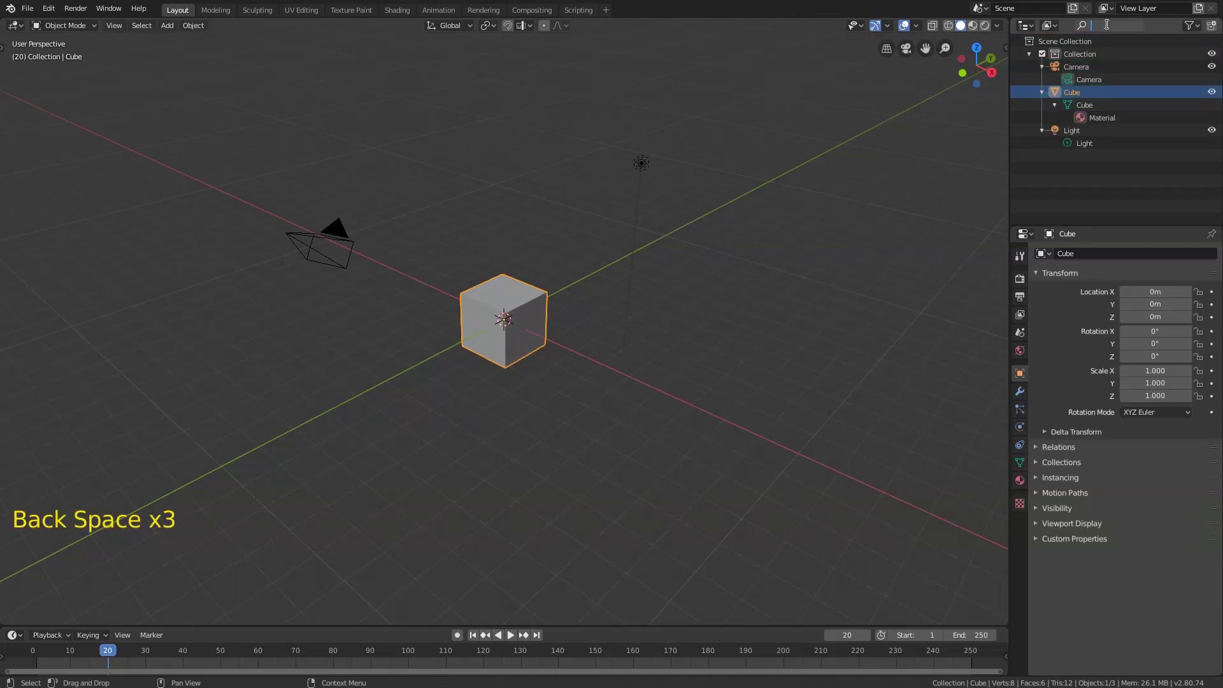
click(1190, 28)
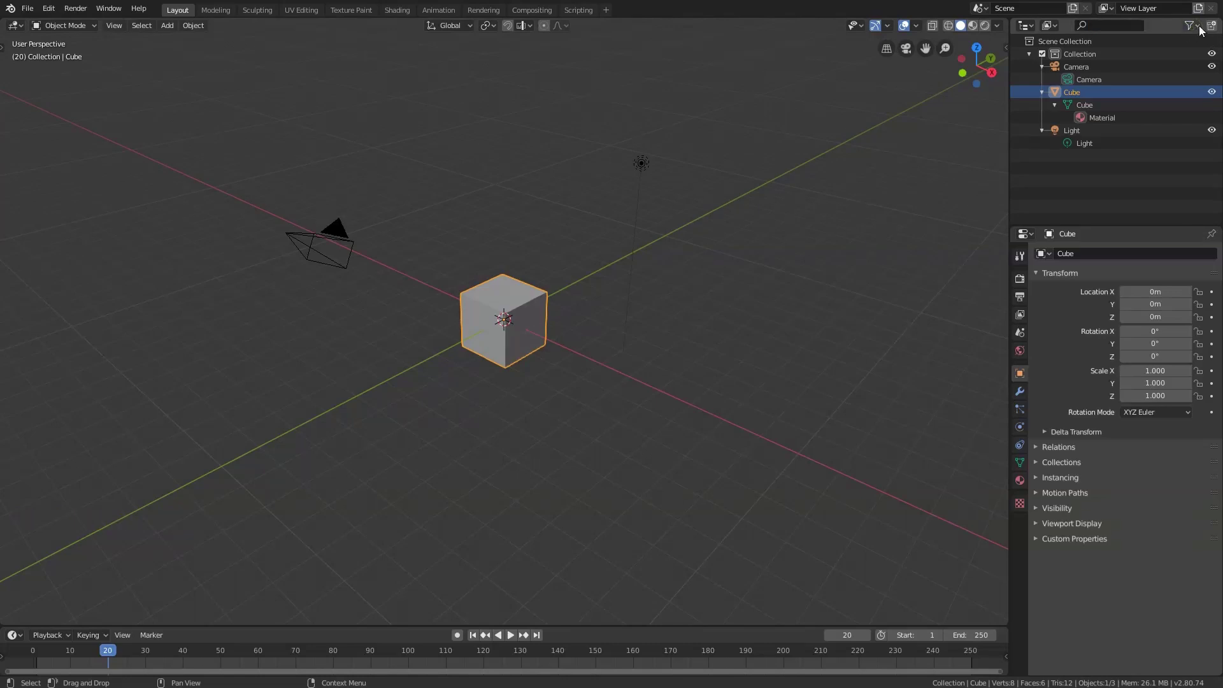
- Examine the Outliner's filter options, including the sorting, search and Objects filter choices
click(1199, 28)
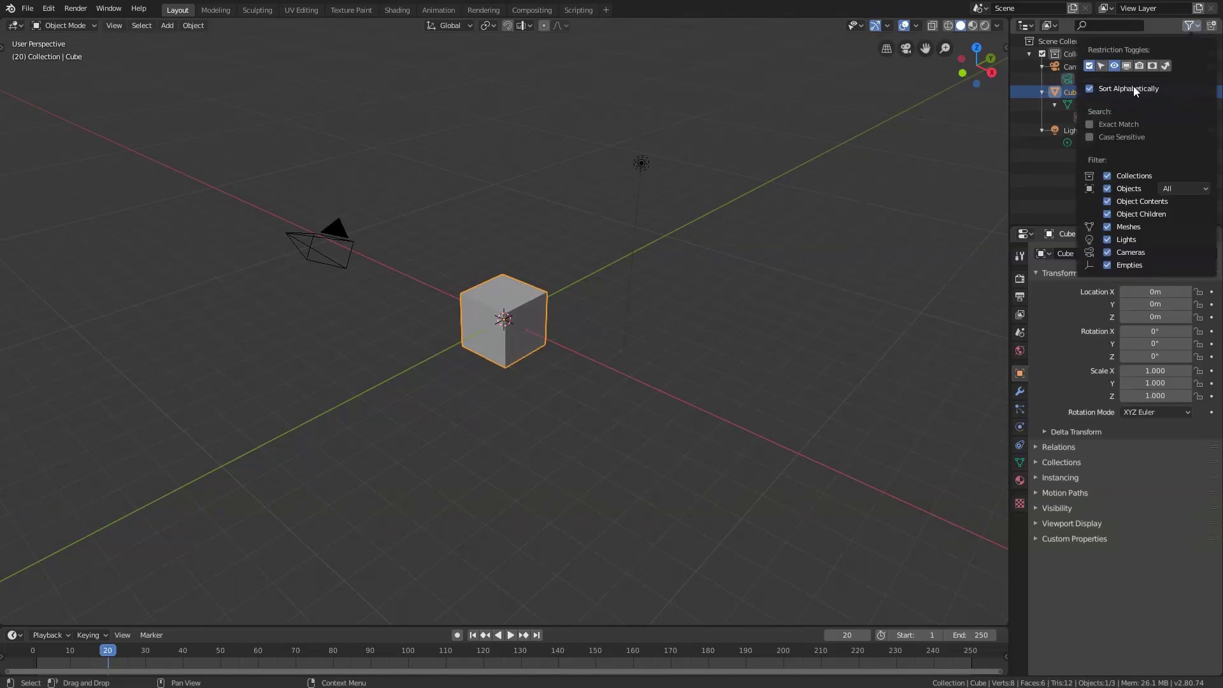
click(1196, 26)
click(1204, 189)
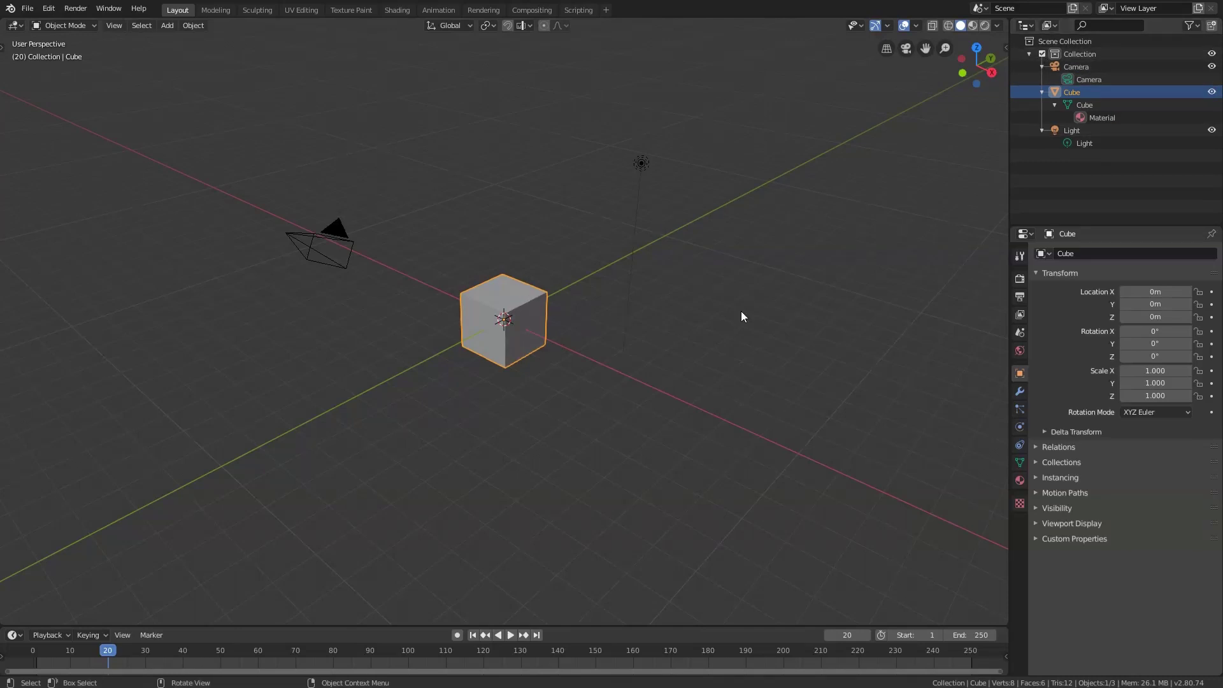
- Check the viewport's object type visibility settings, and hide and unhide the Cube from the Outliner
click(860, 25)
click(861, 24)
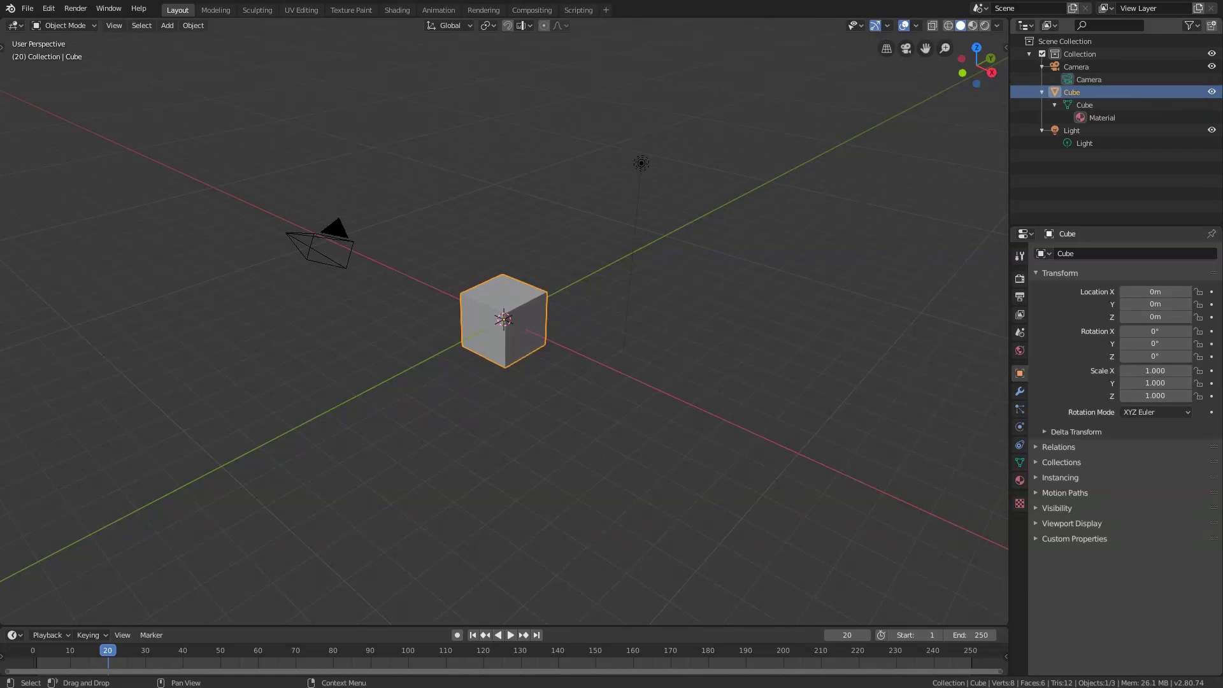
click(1213, 93)
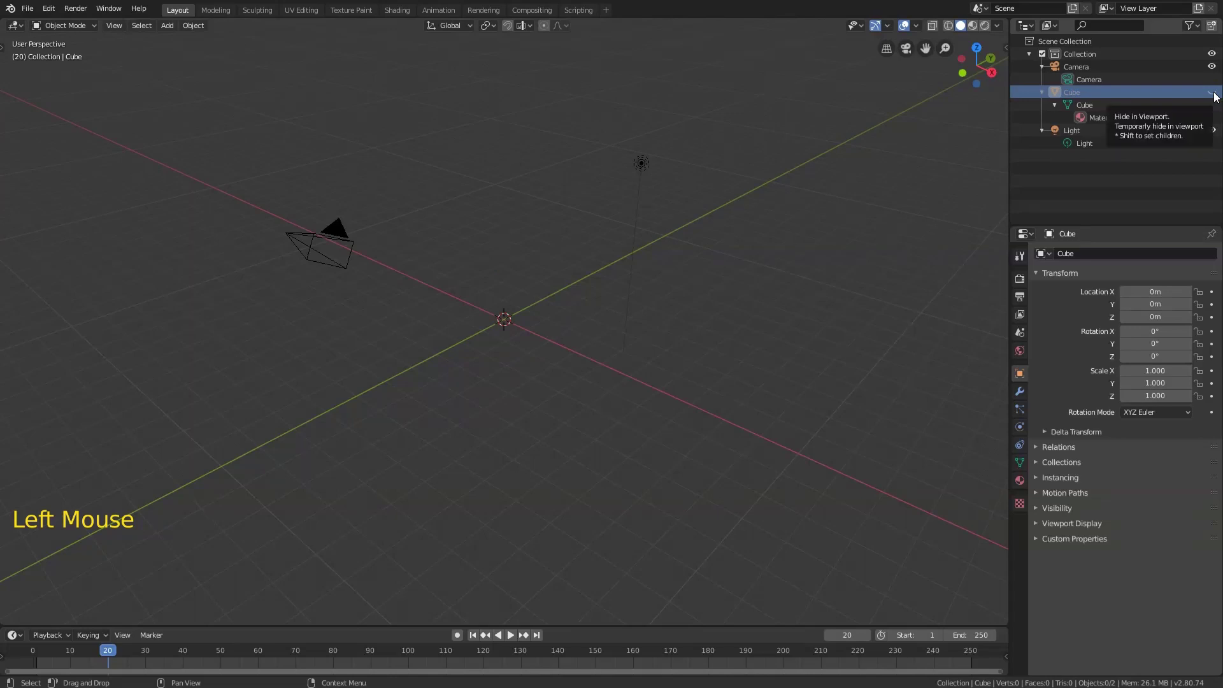
click(1213, 94)
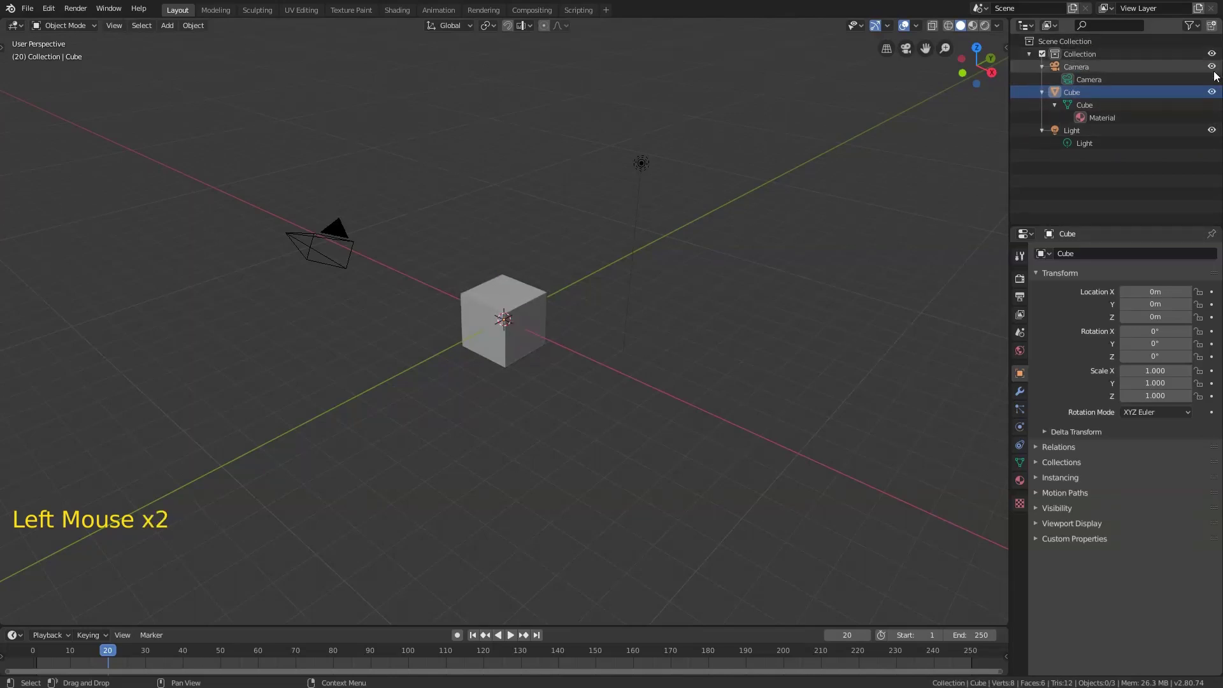
- Enable the Outliner's restriction toggles for selectability, viewport disabling, rendering, holdout and indirect only
click(1189, 26)
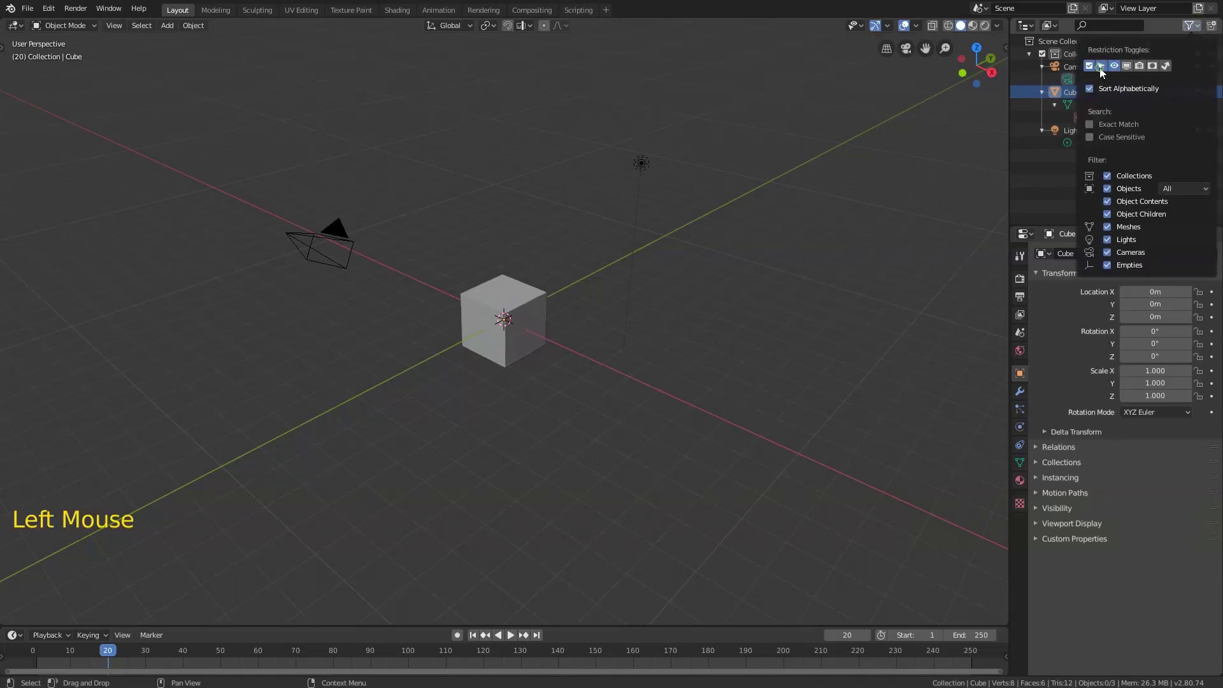
click(1155, 66)
click(1192, 28)
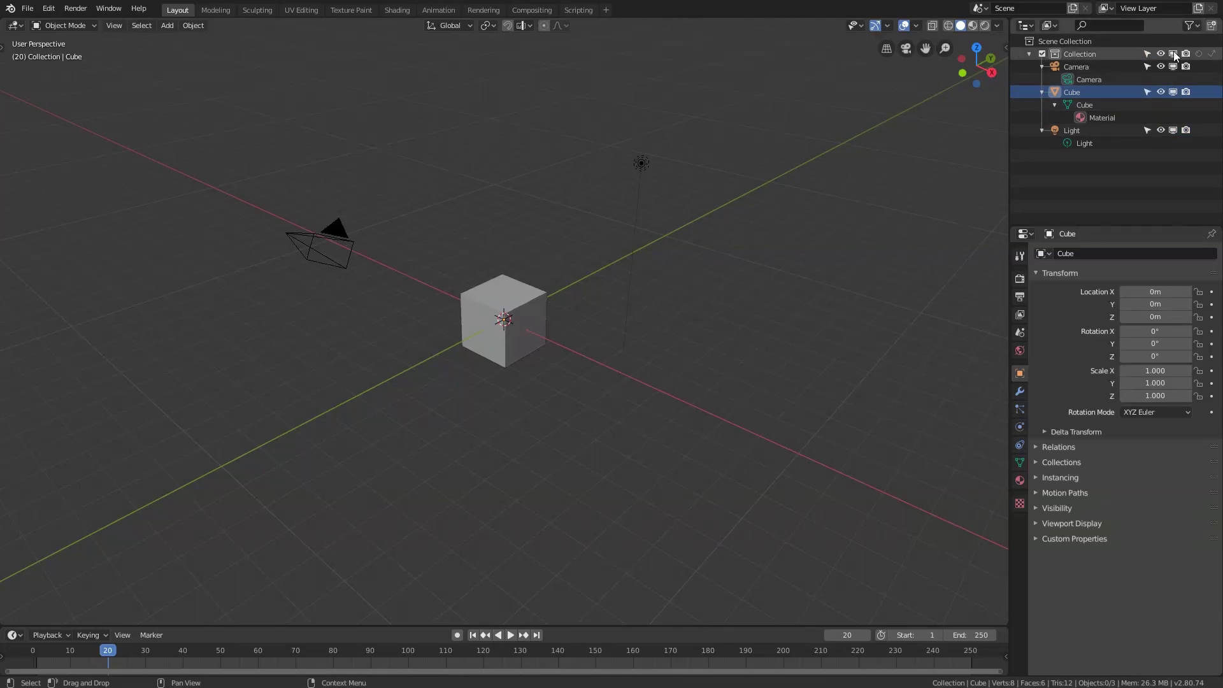
- Display the viewport toolbar and review the active tool settings of Cursor, Move, Rotate, Scale, Transform, Annotate and Measure, finishing on Select Box
click(1018, 257)
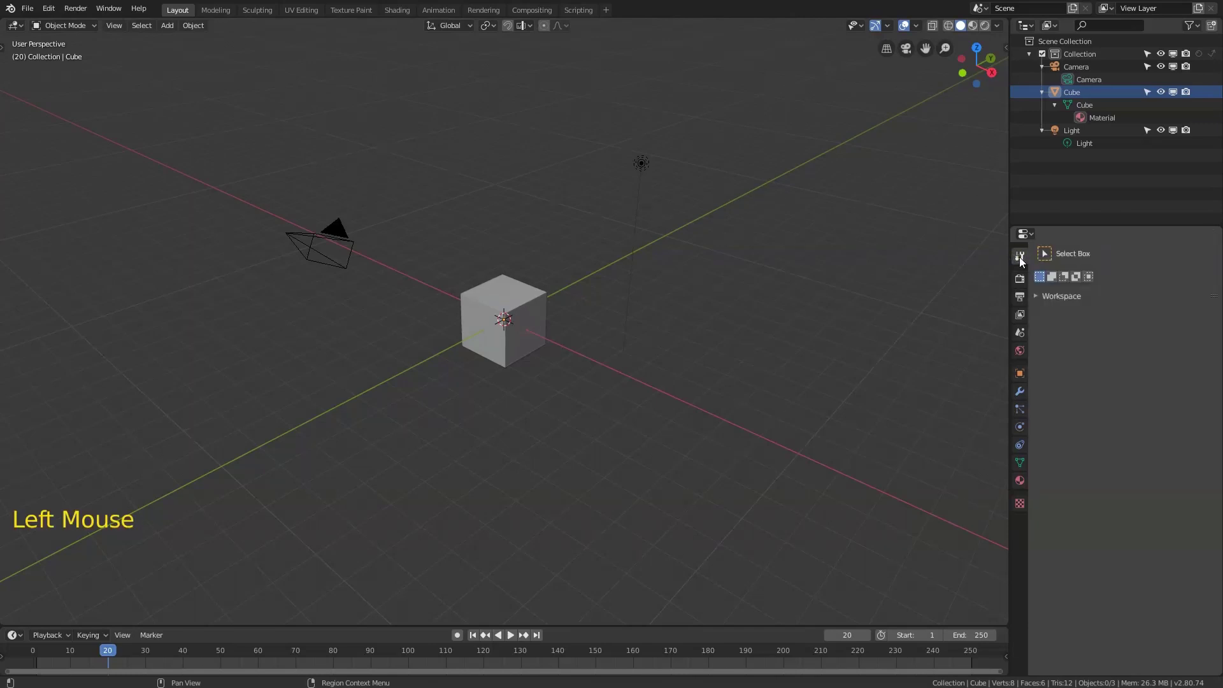
key(t)
click(21, 72)
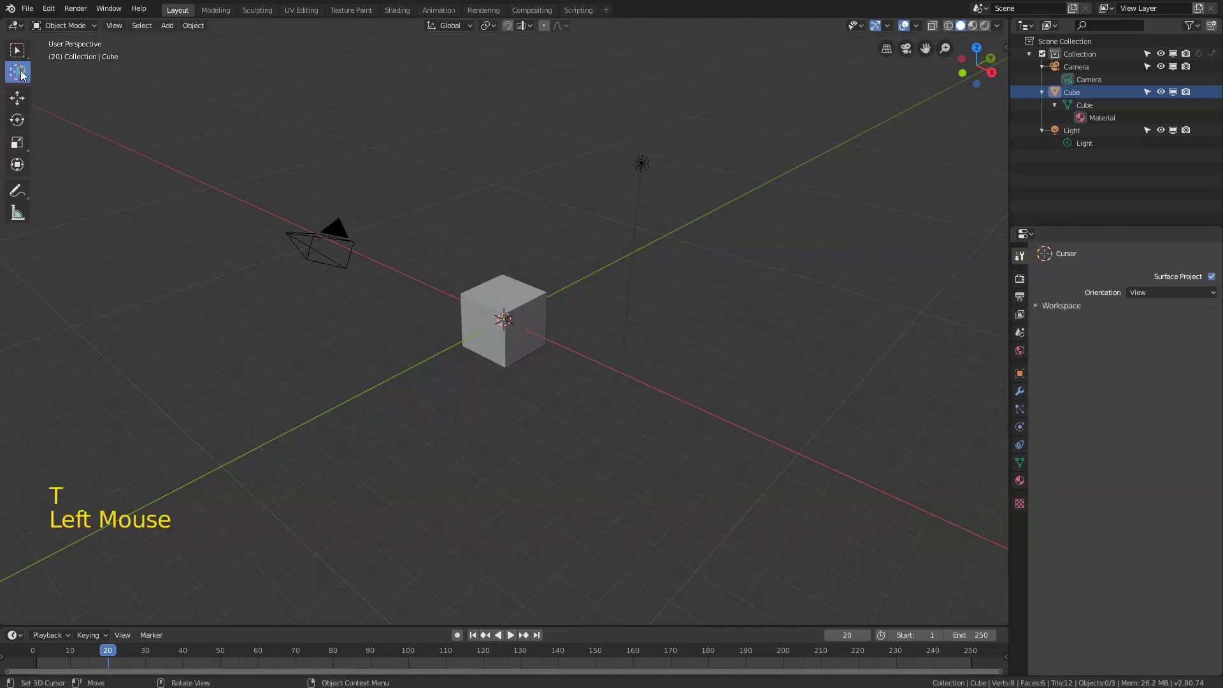
click(18, 102)
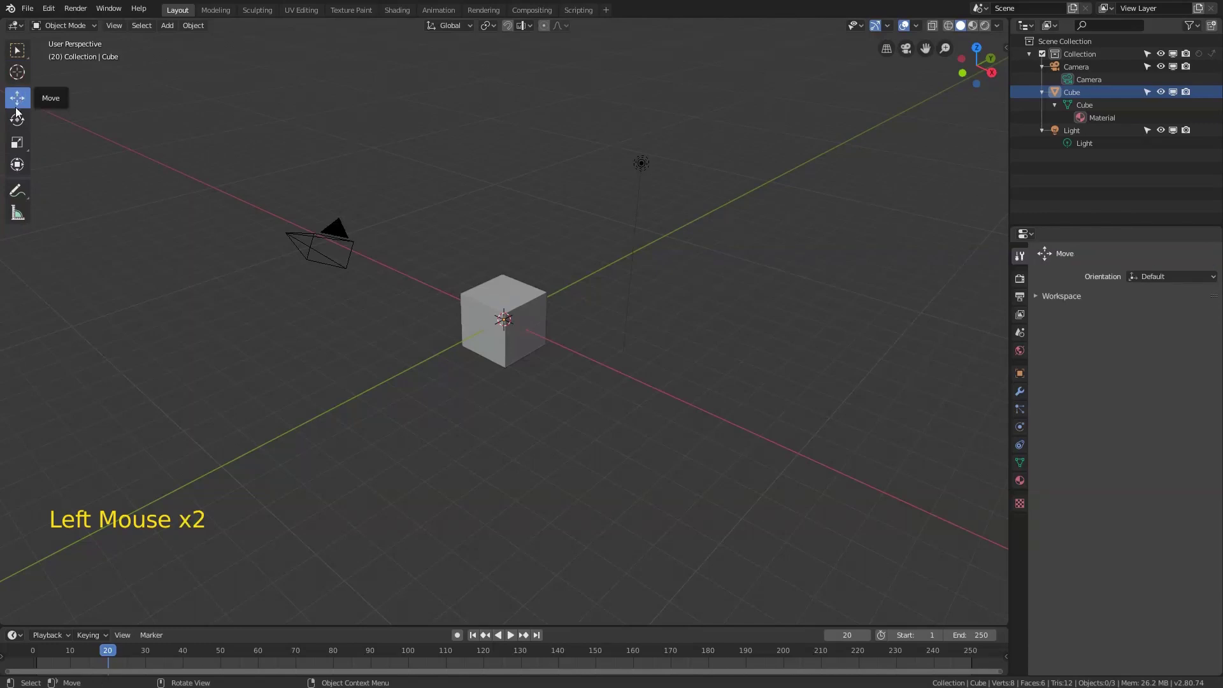
click(17, 120)
click(15, 141)
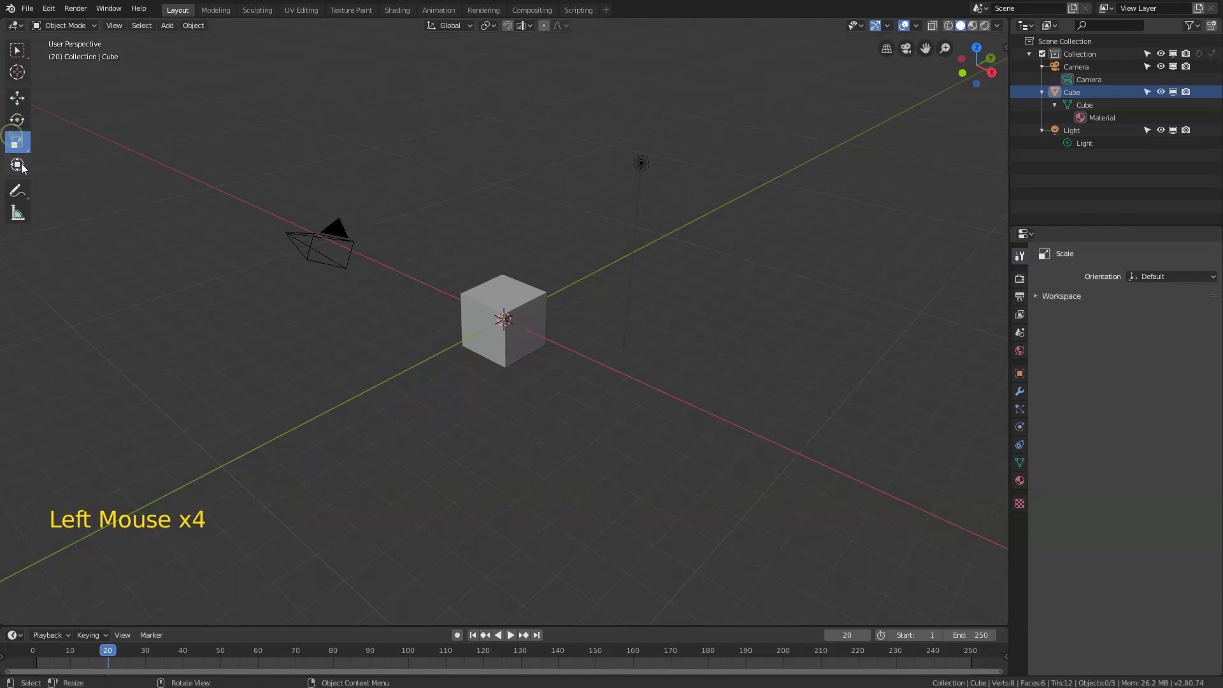
click(18, 165)
click(16, 190)
click(14, 207)
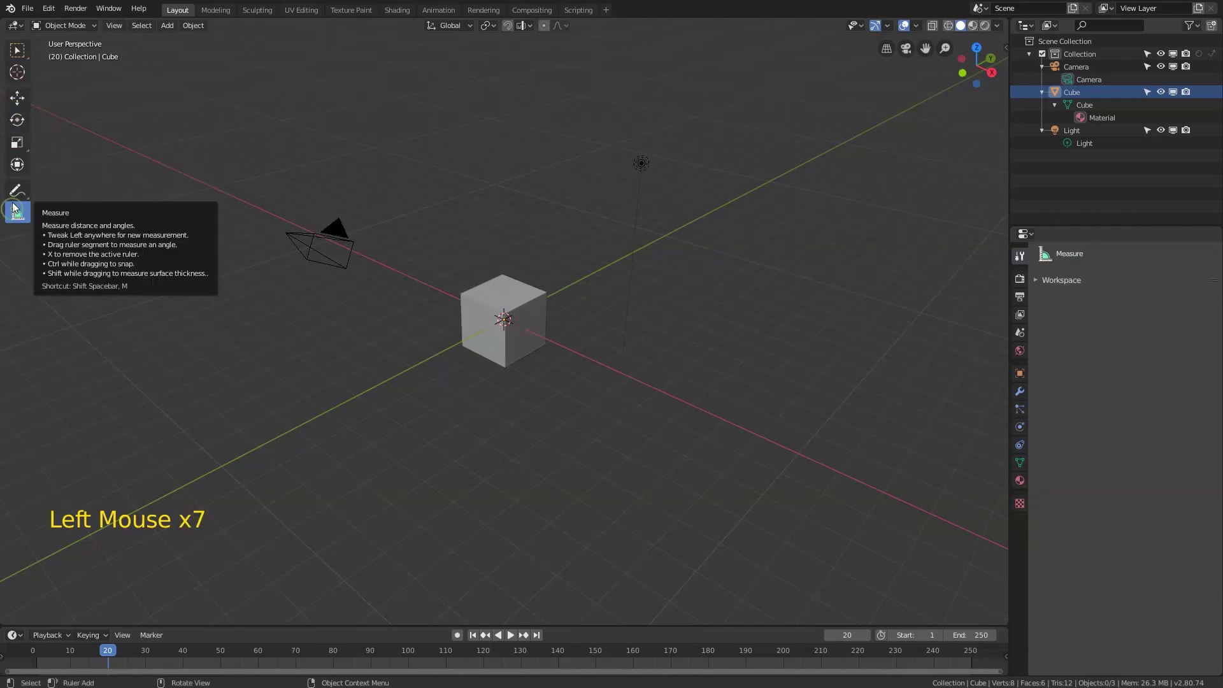
click(17, 50)
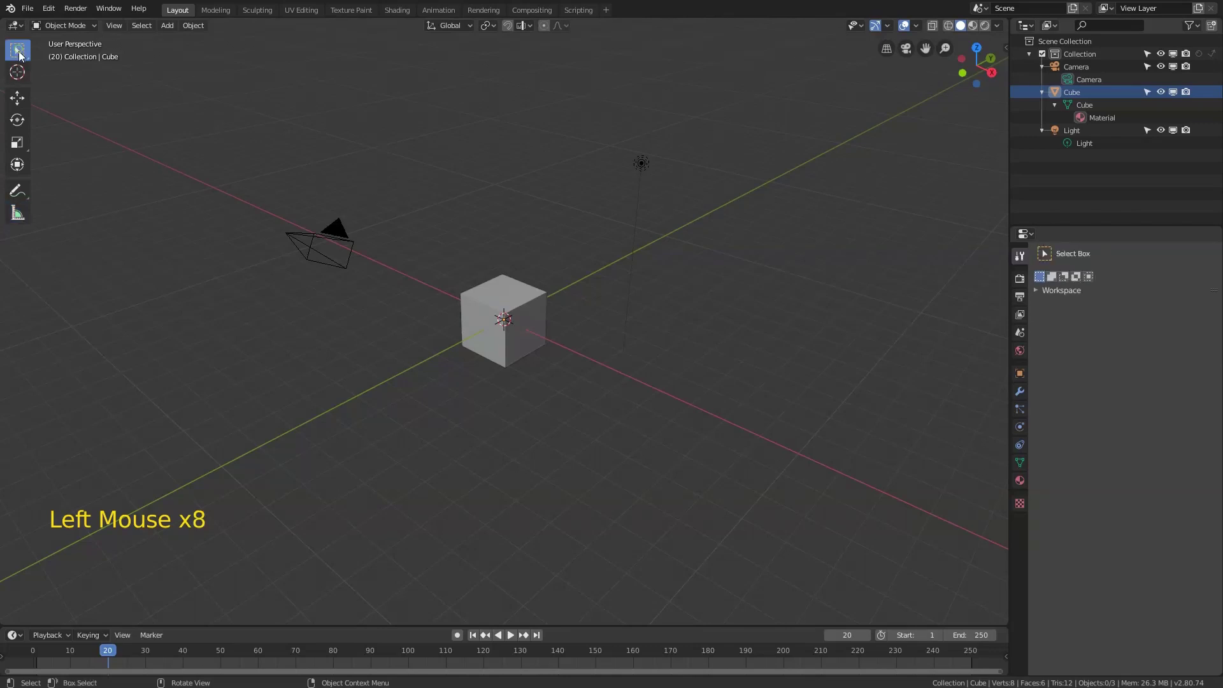
- Examine the Workspace settings of the active tool properties, including the mode choices and the Filter Add-ons option
click(1034, 295)
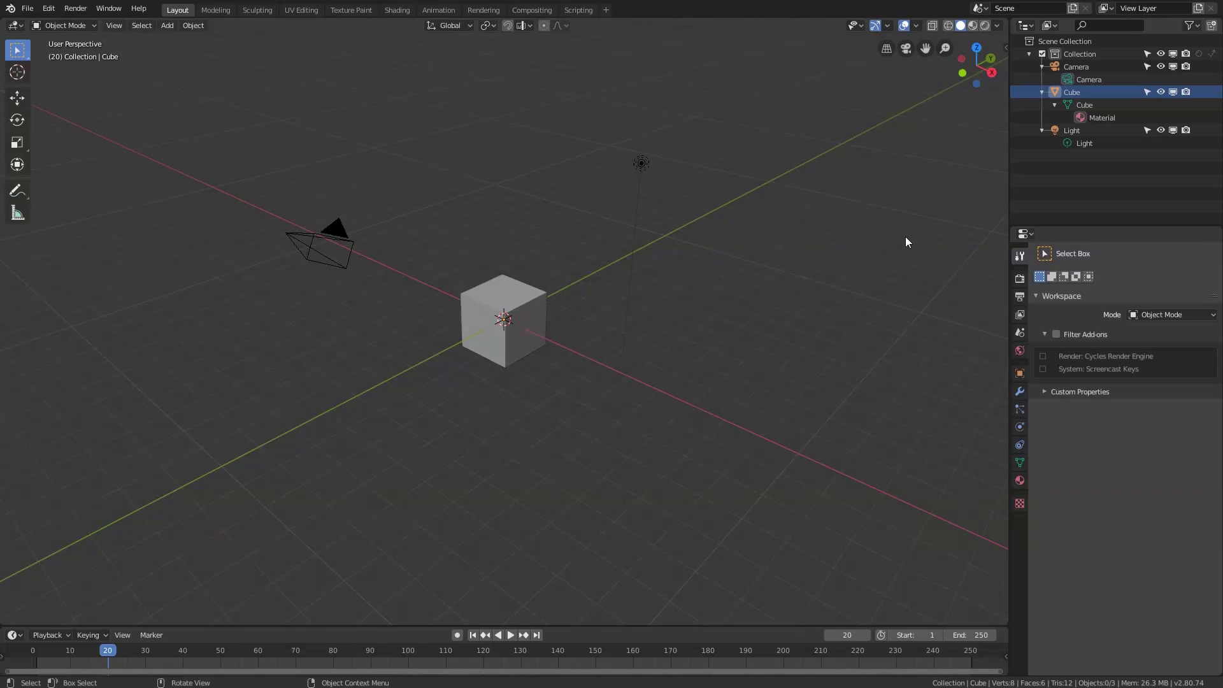
click(1170, 314)
click(1164, 313)
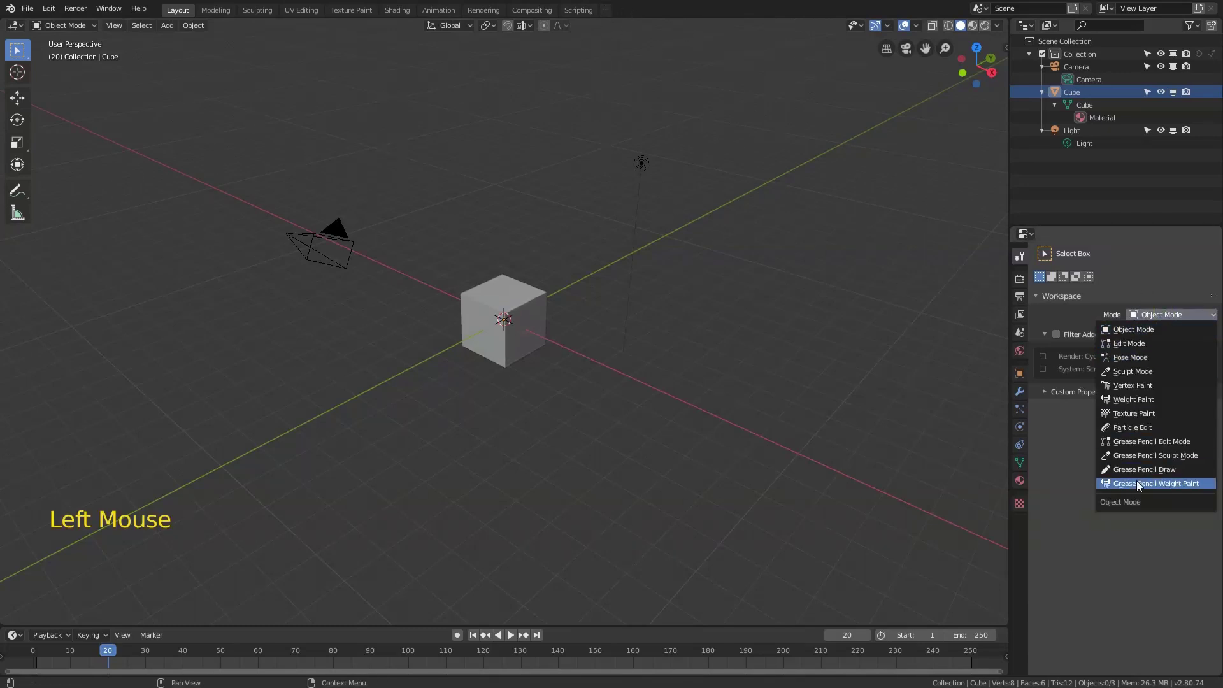
click(1141, 279)
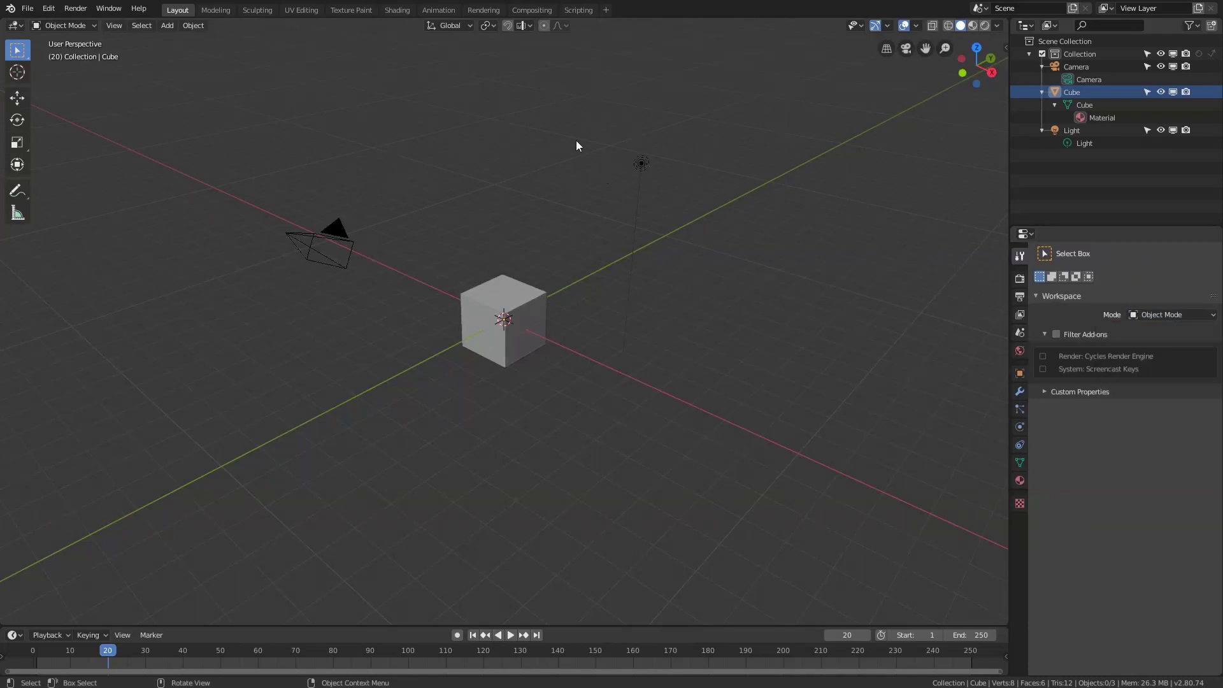
click(1056, 334)
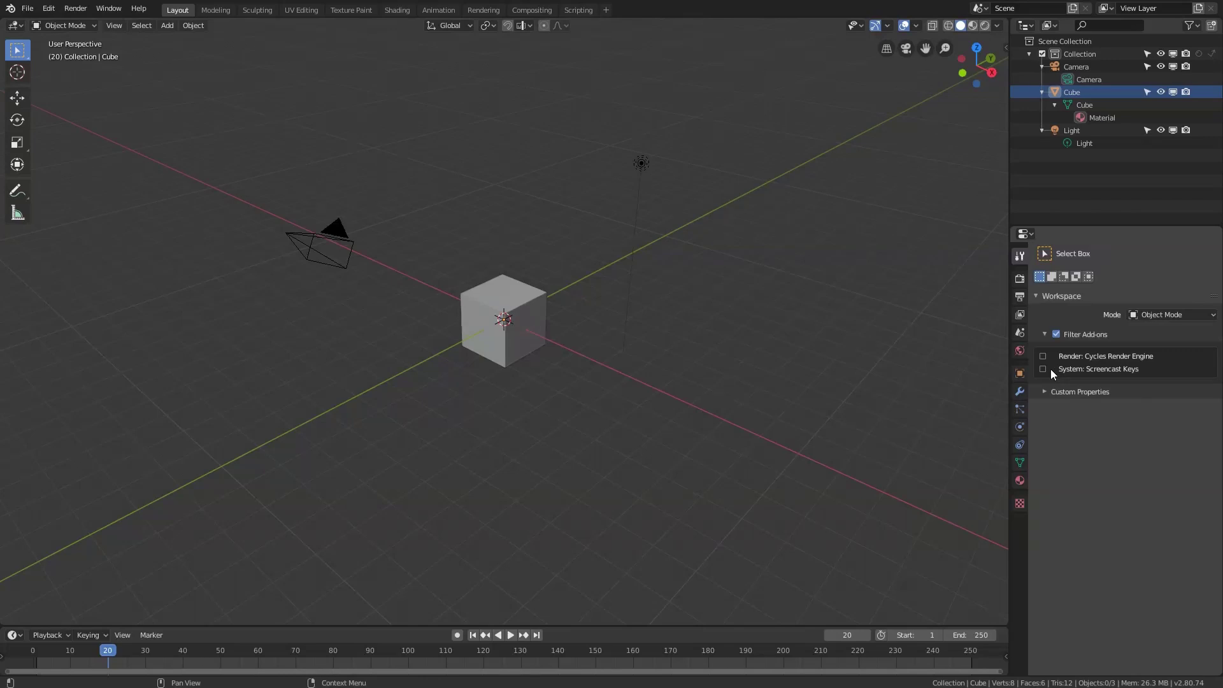
click(1056, 334)
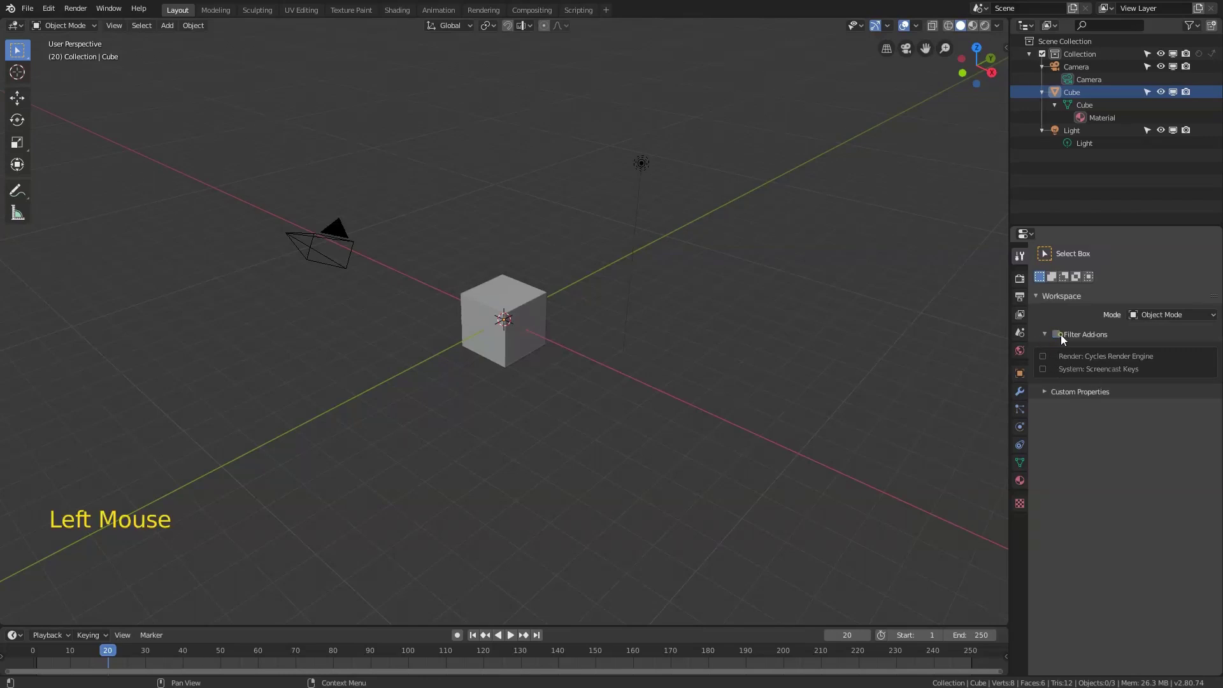
click(1045, 332)
click(1037, 296)
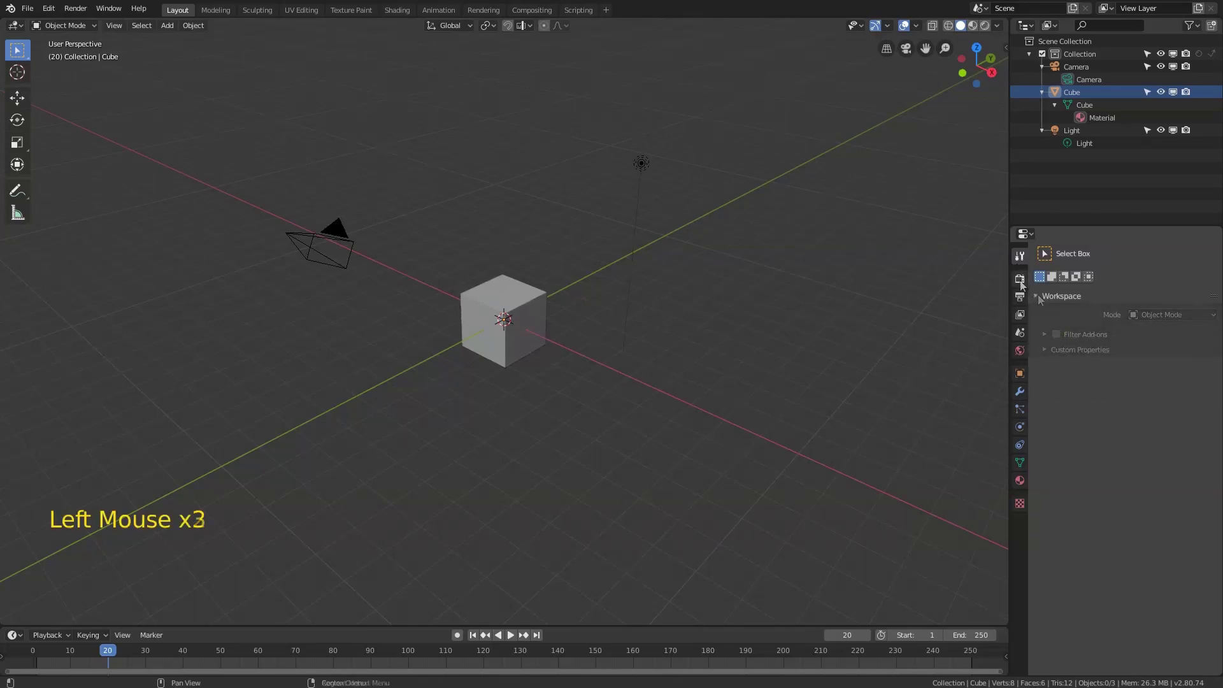
- Review the render, output, view layer, scene and world properties
click(1020, 280)
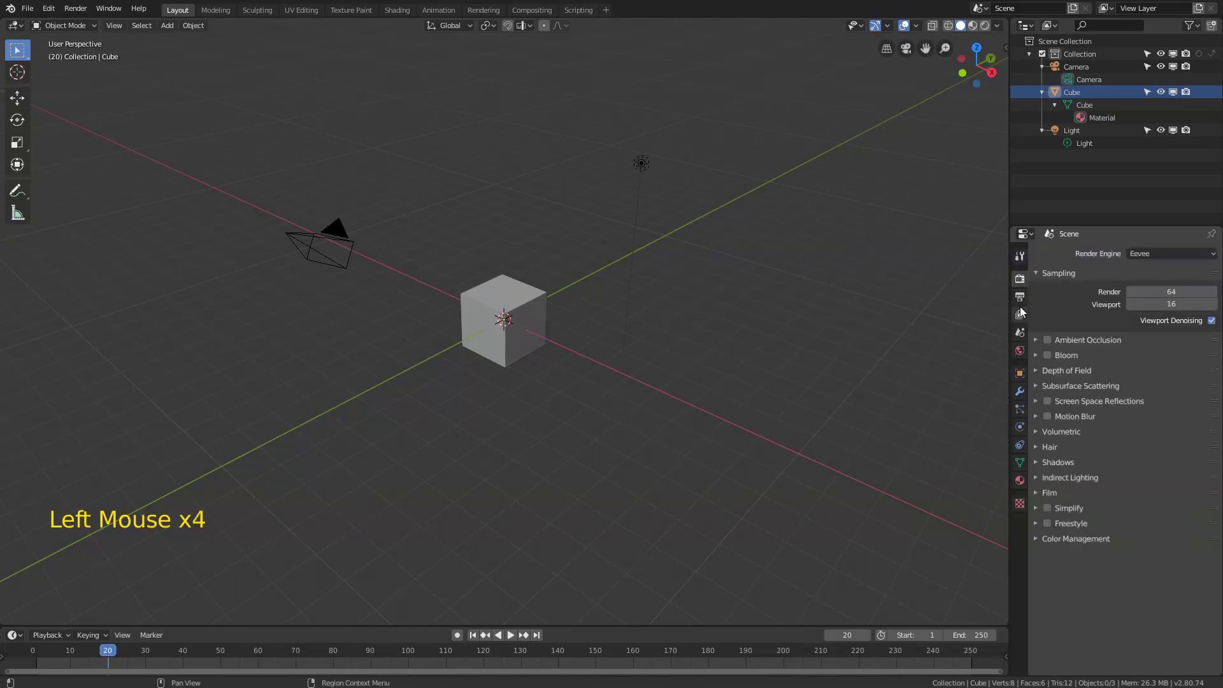
click(1020, 299)
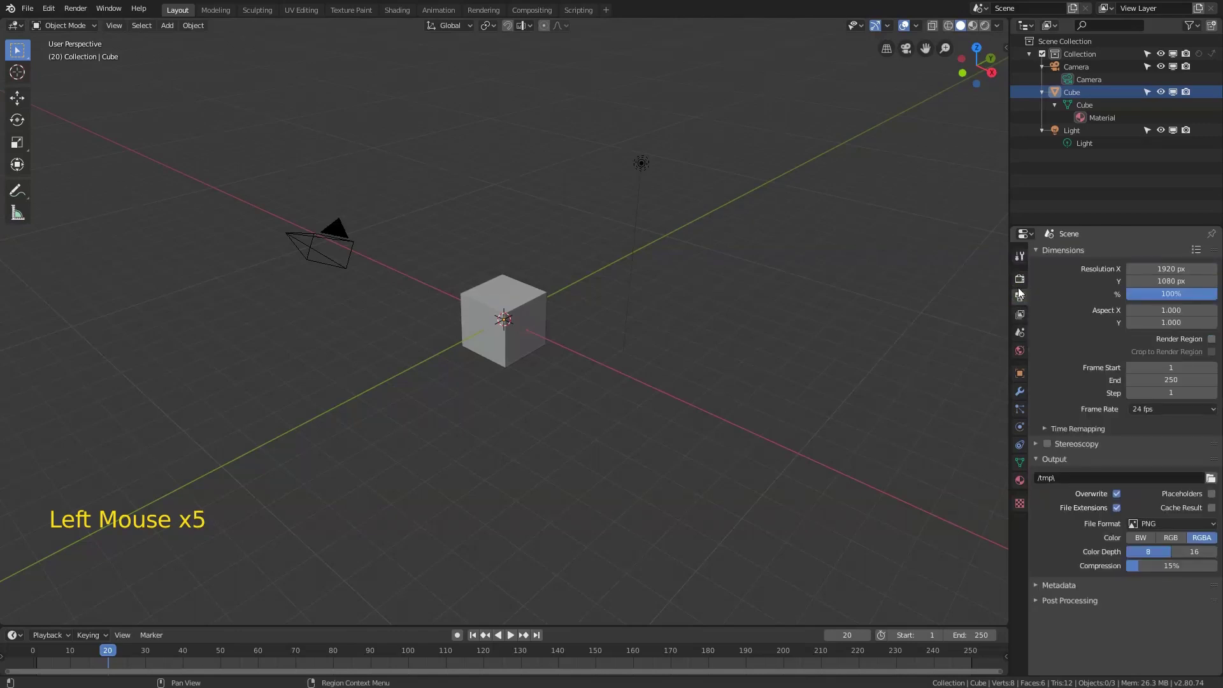
click(1020, 316)
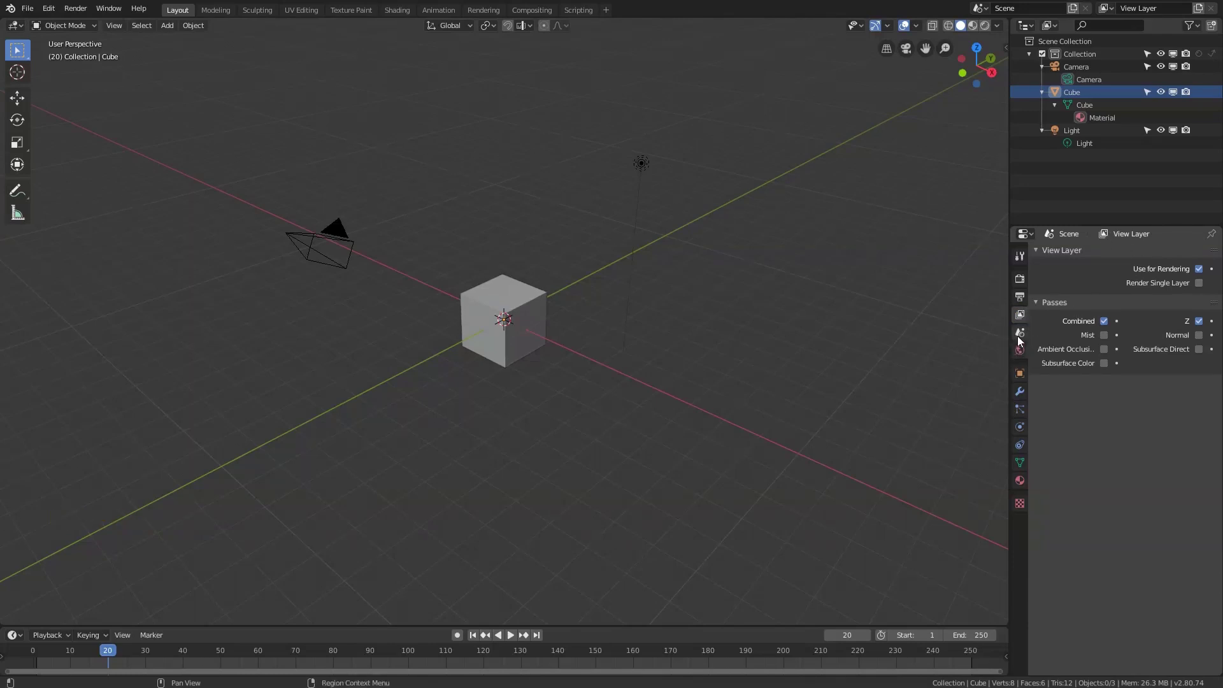
click(1019, 334)
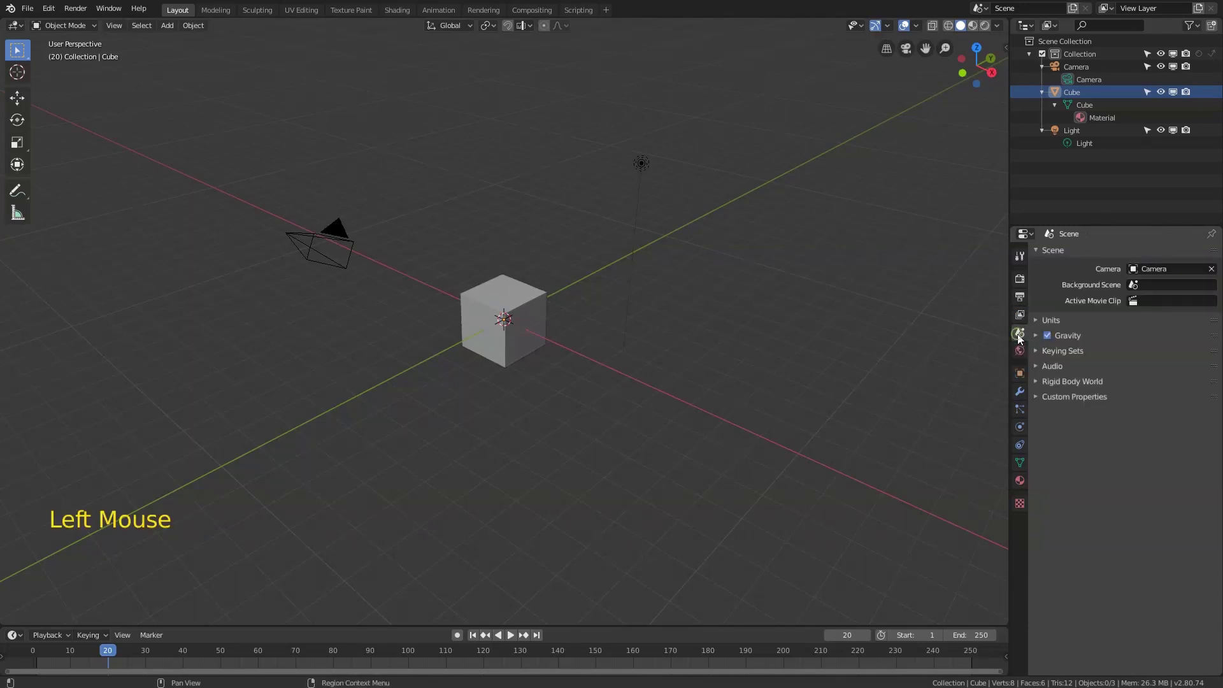
click(1019, 351)
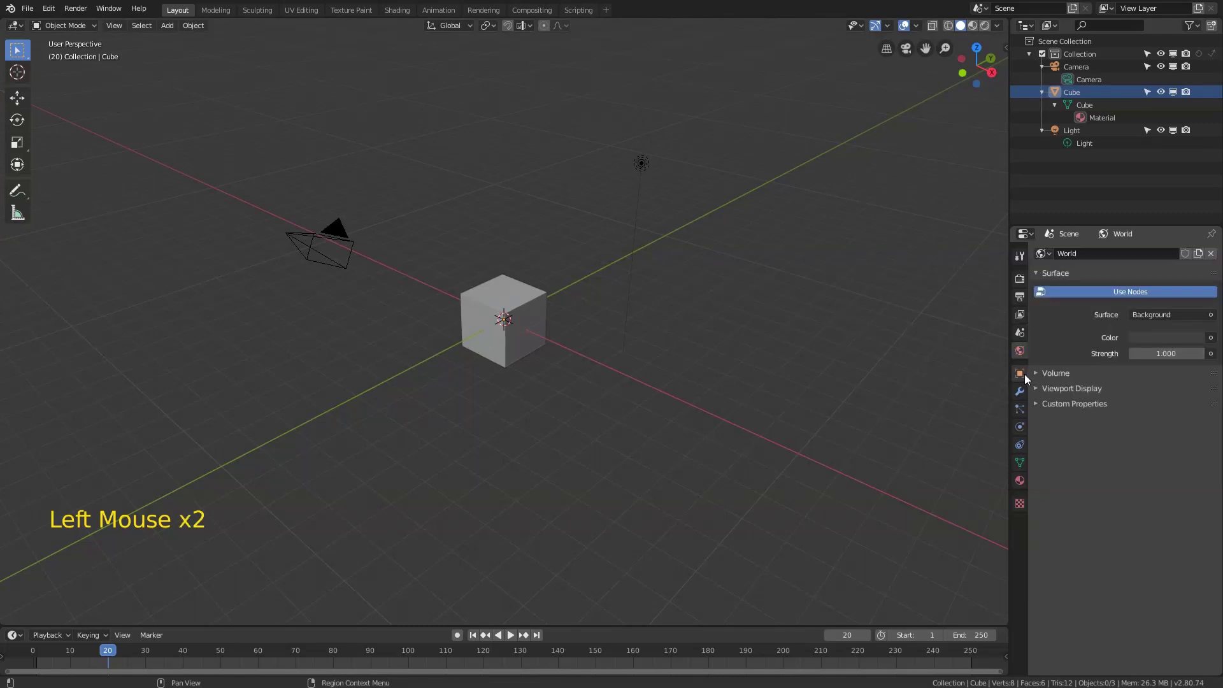
- Review the Cube's object, modifier, particle, physics, constraint, mesh data, material and texture properties, and return to the render properties
click(1024, 373)
click(1019, 392)
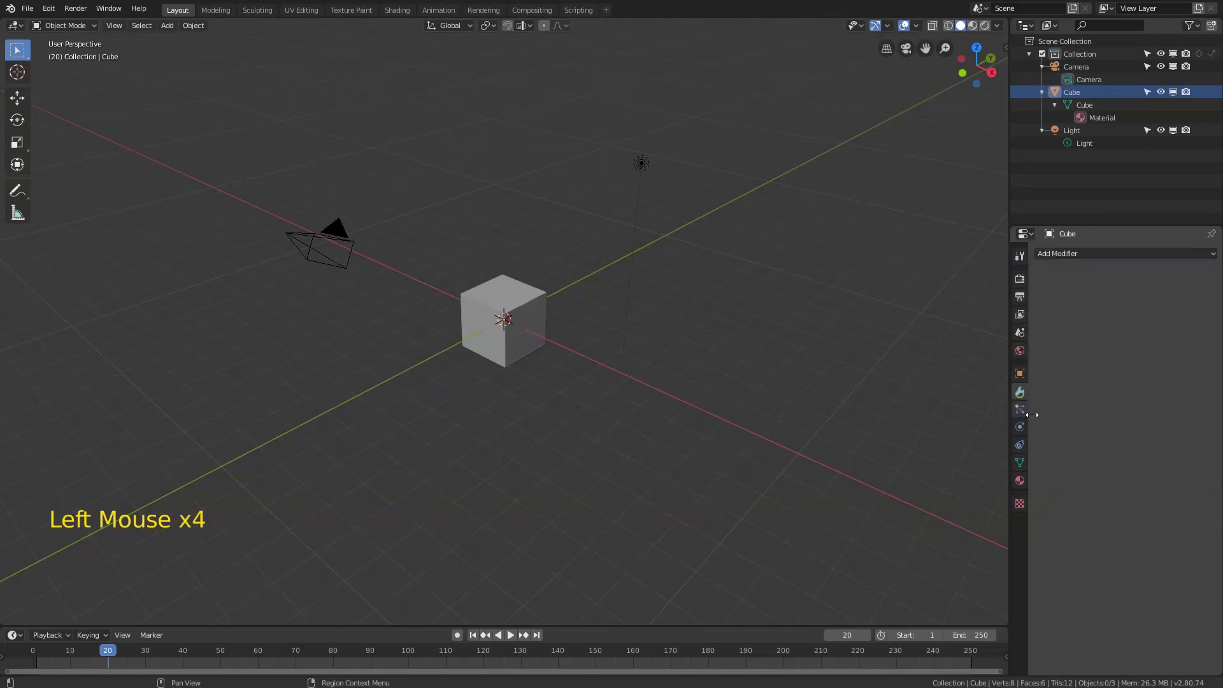
click(1019, 409)
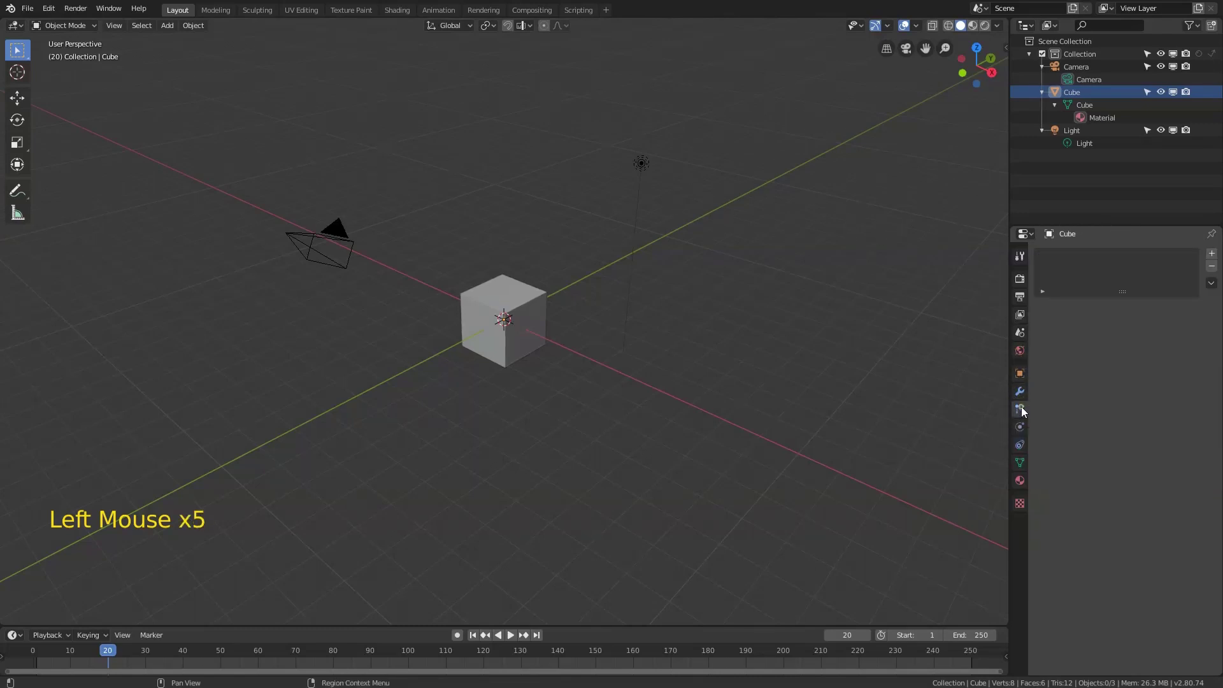
click(1019, 426)
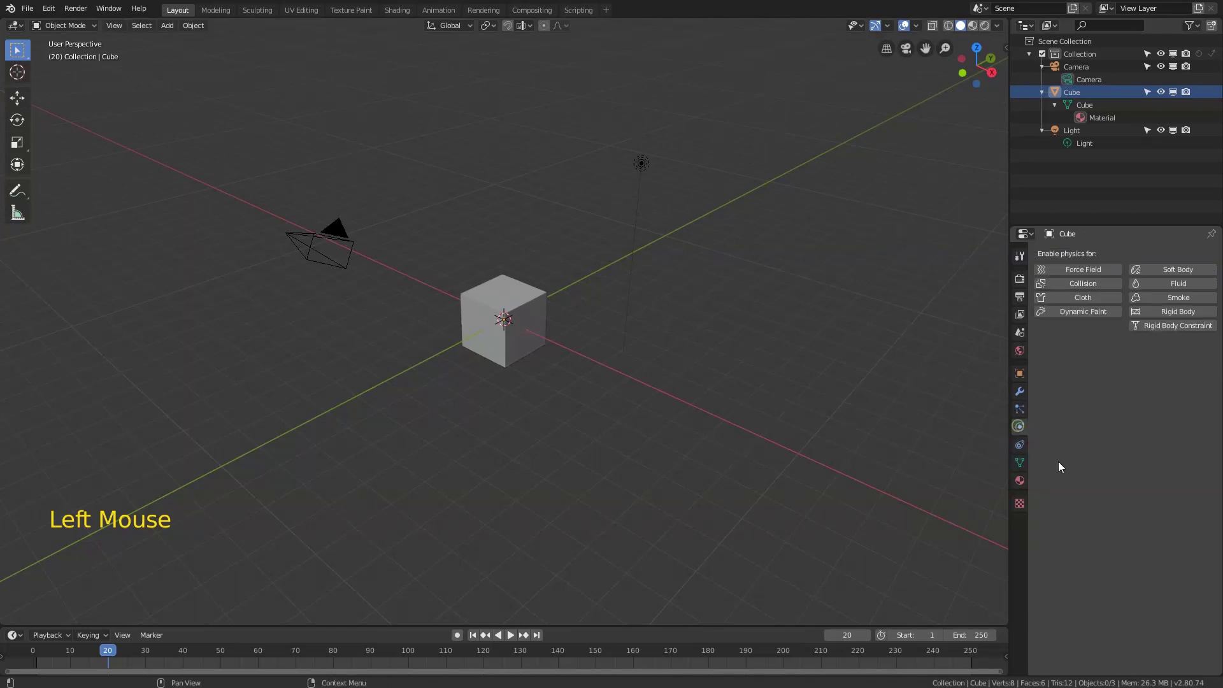
click(1020, 448)
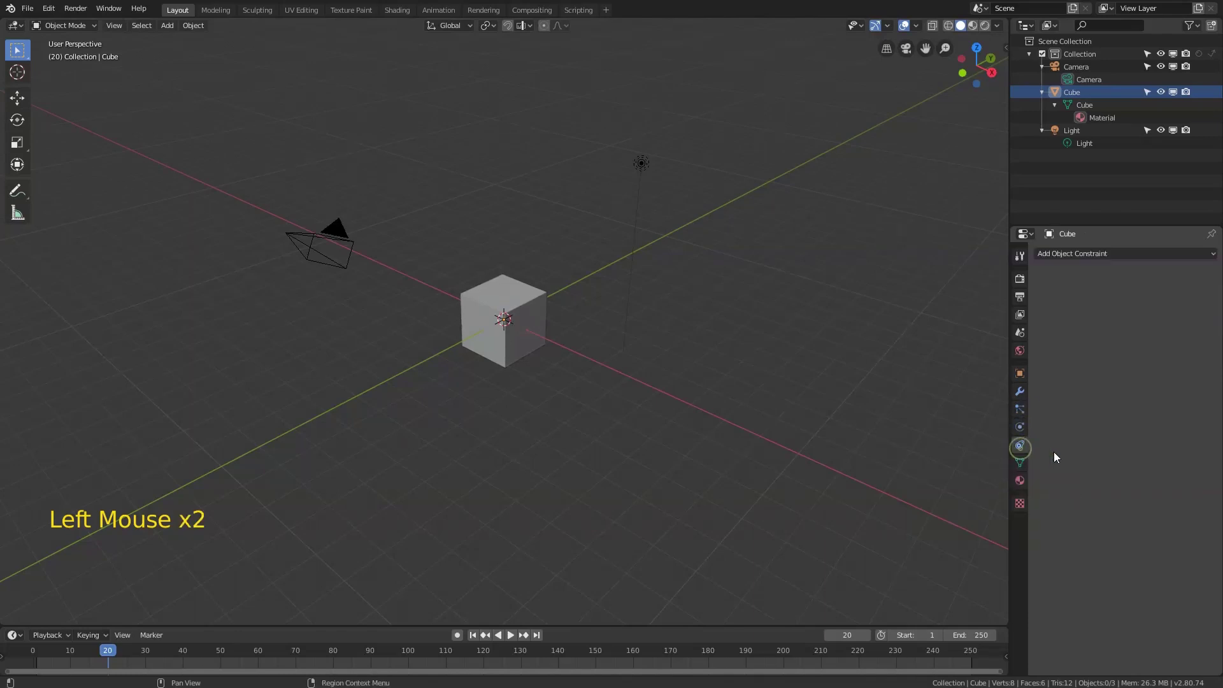
click(1021, 463)
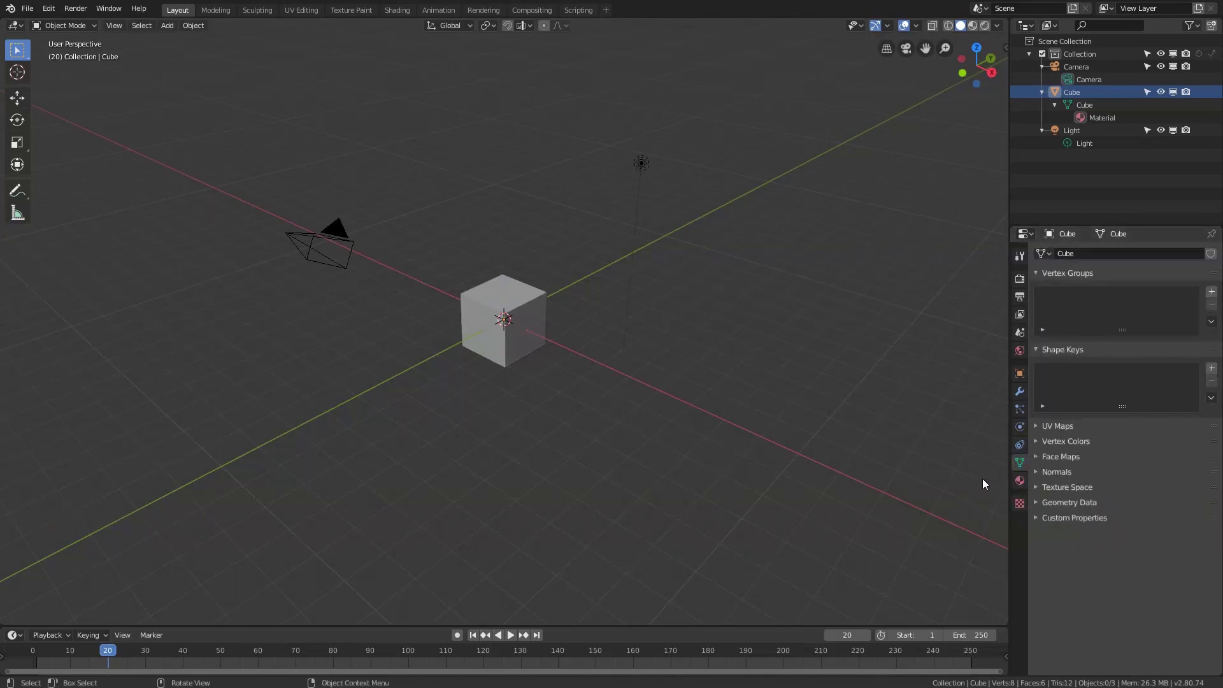
click(1020, 481)
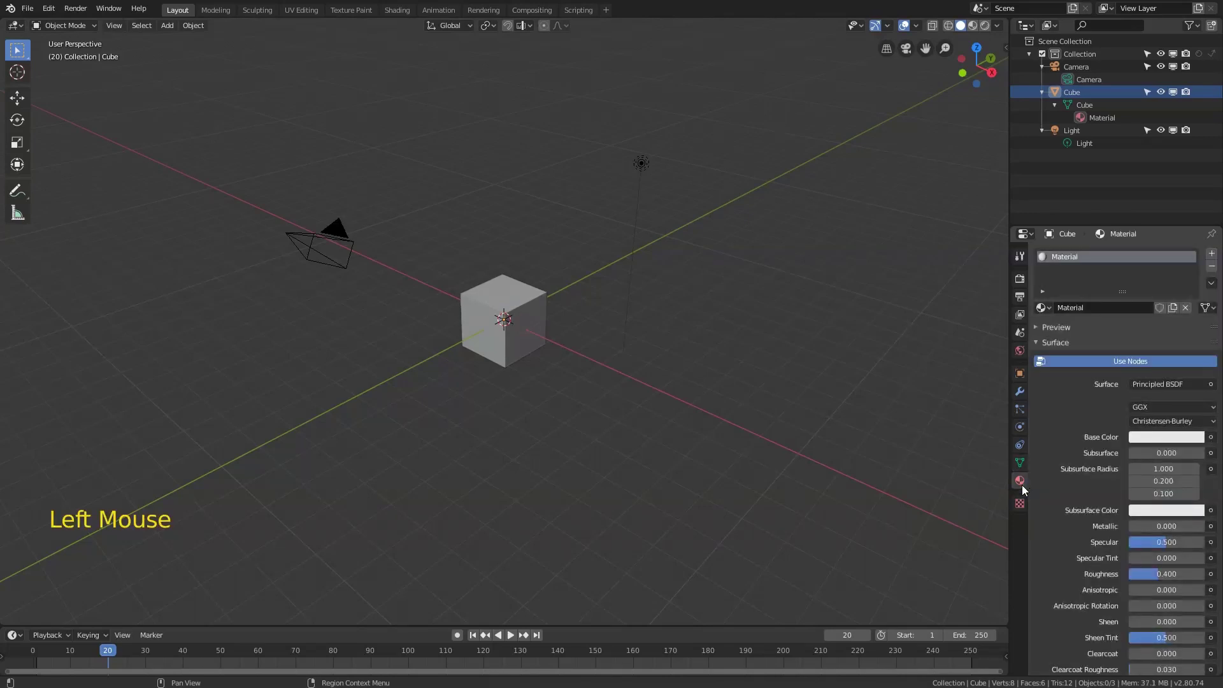
click(1020, 504)
click(1020, 296)
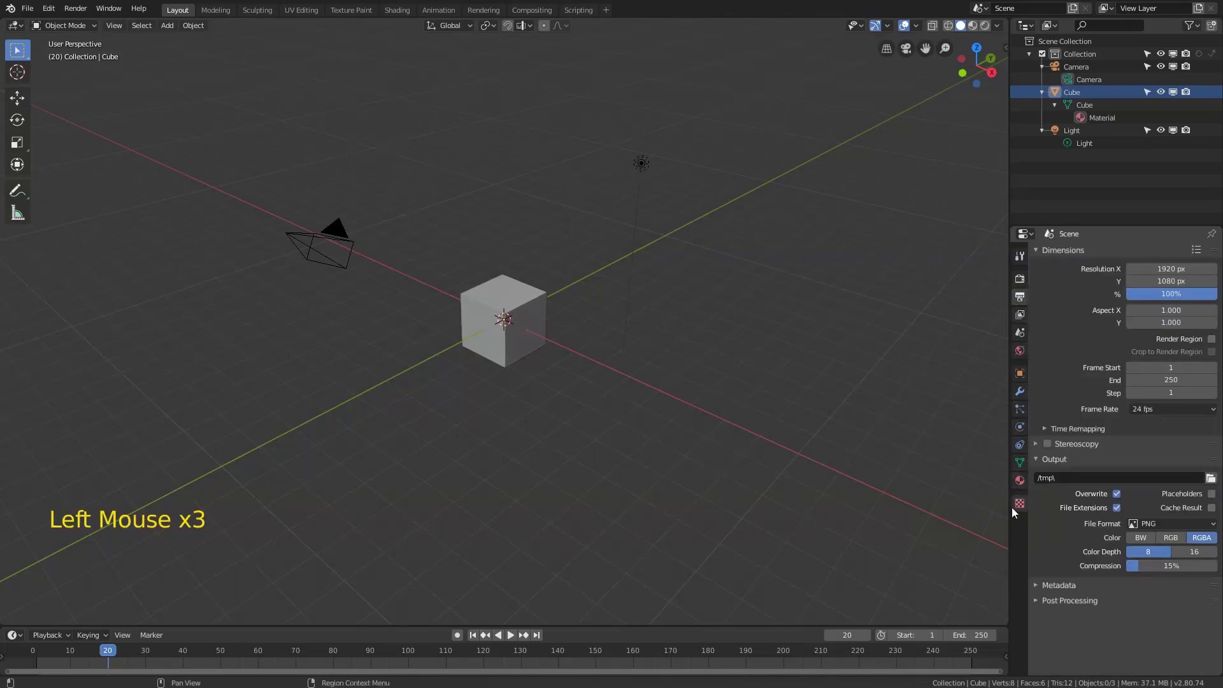
click(1020, 278)
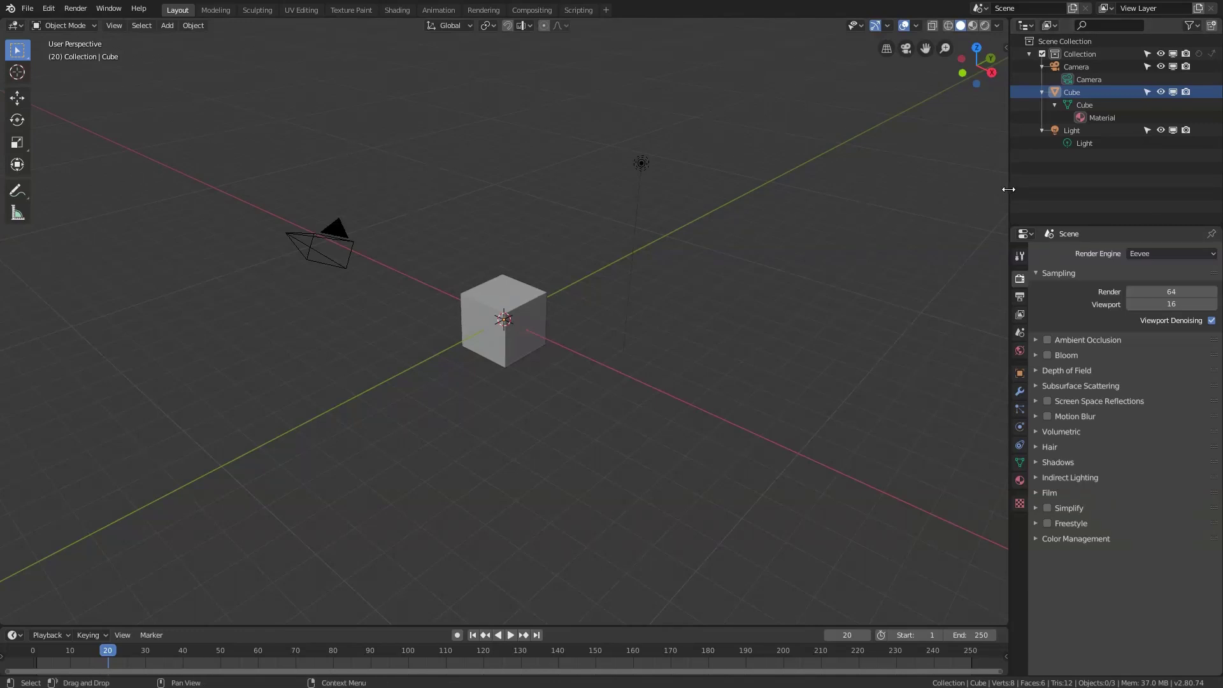
- Widen the Outliner and Properties editors and make the Properties editor taller
drag(1008, 189, 959, 192)
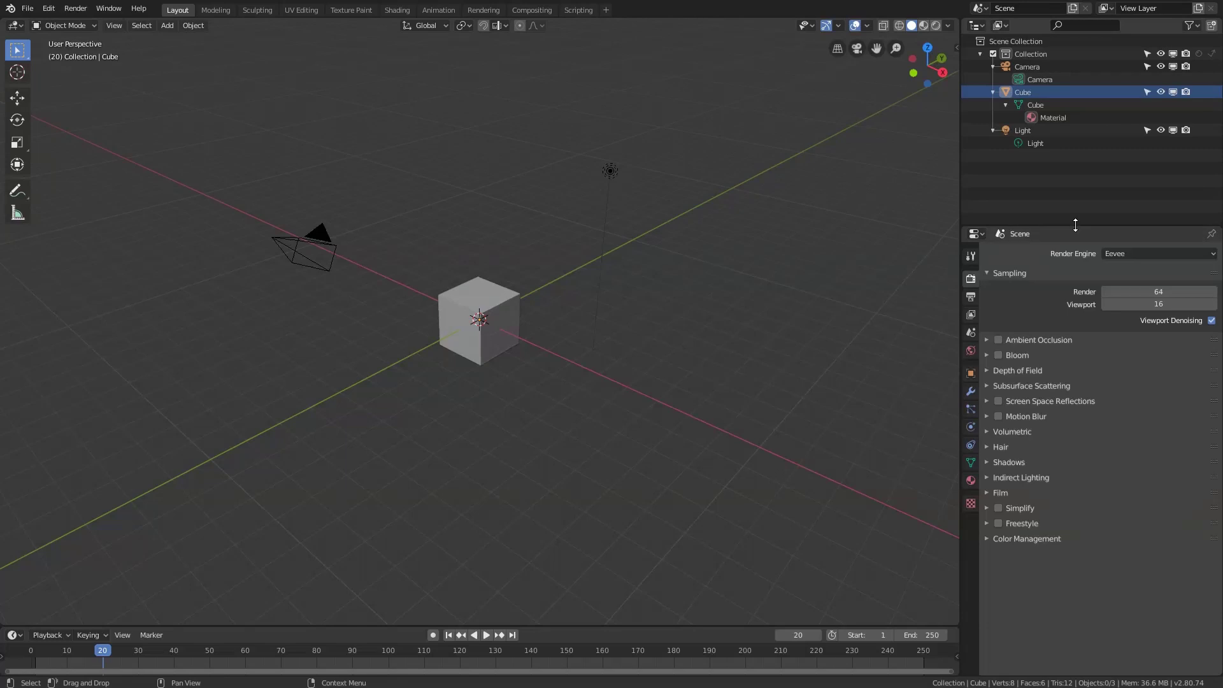
drag(1075, 225, 1092, 176)
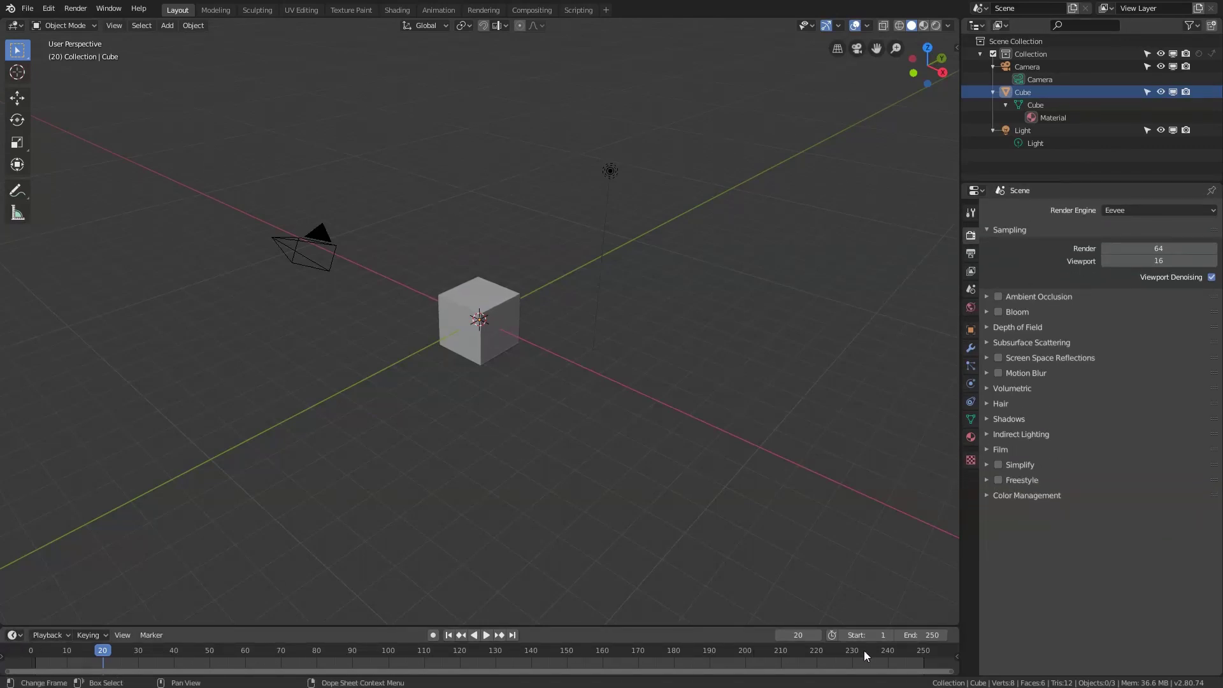
- Move the playhead to frame 0 and make the Timeline editor slightly taller
drag(90, 654, 32, 654)
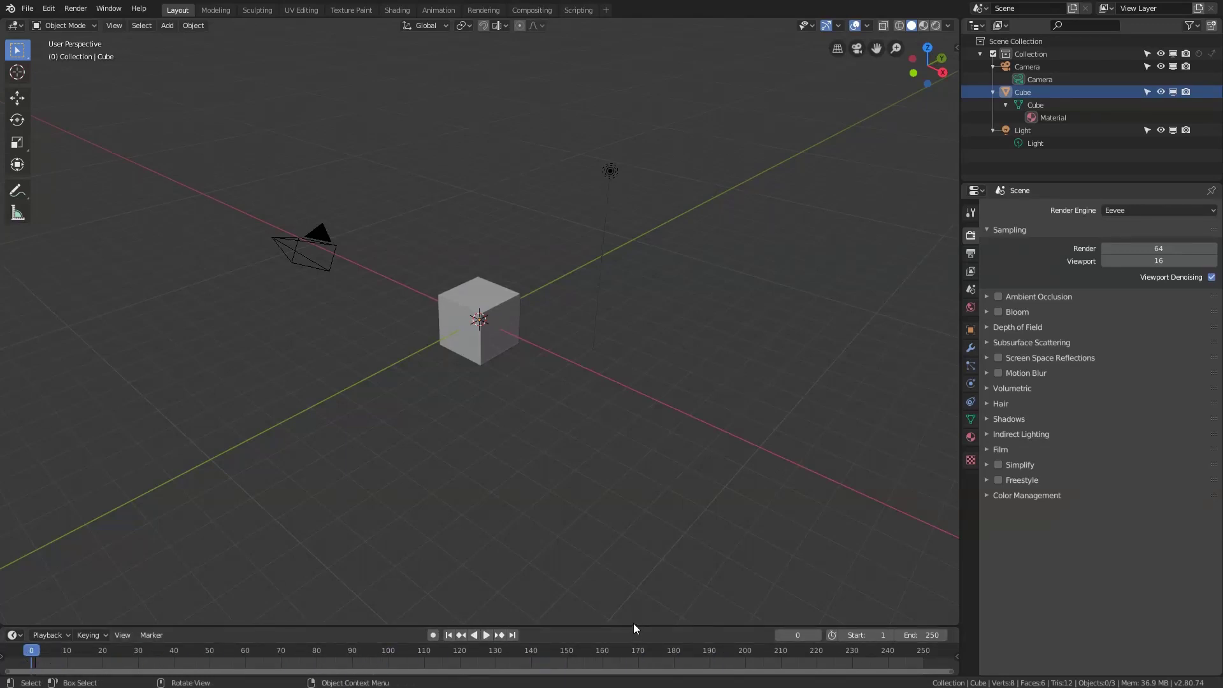
drag(629, 625, 594, 617)
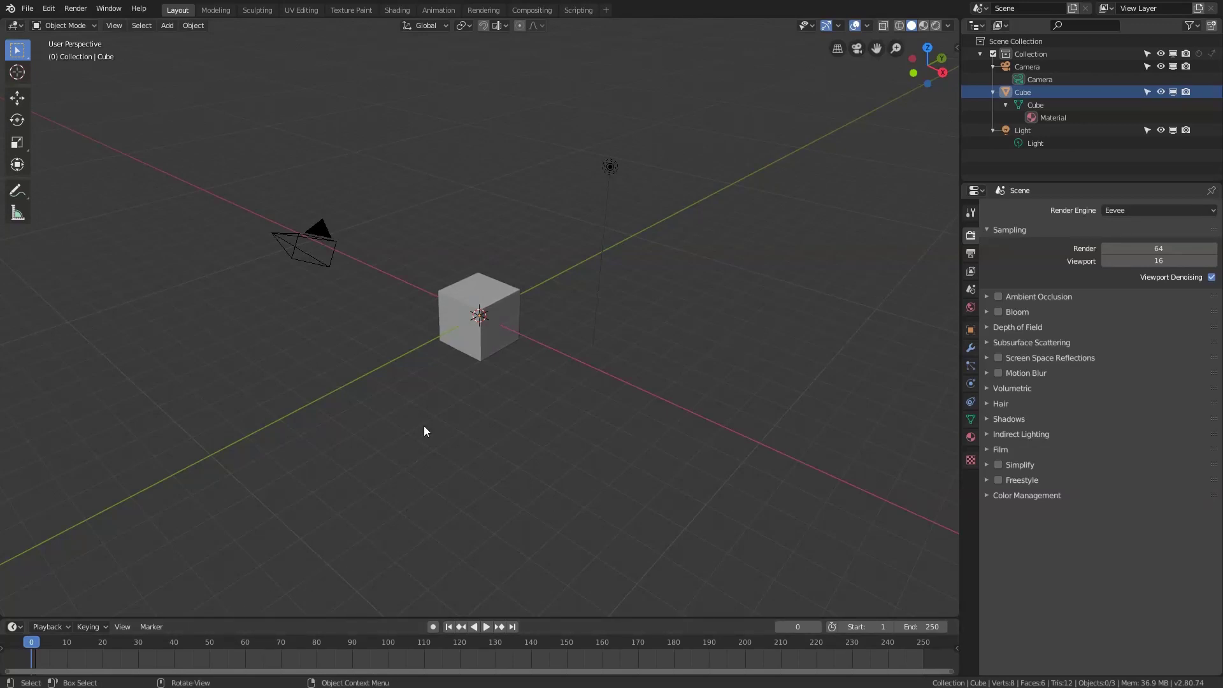
- Select the Cube in the 3D viewport
key(ctrl)
key(shift)
click(449, 330)
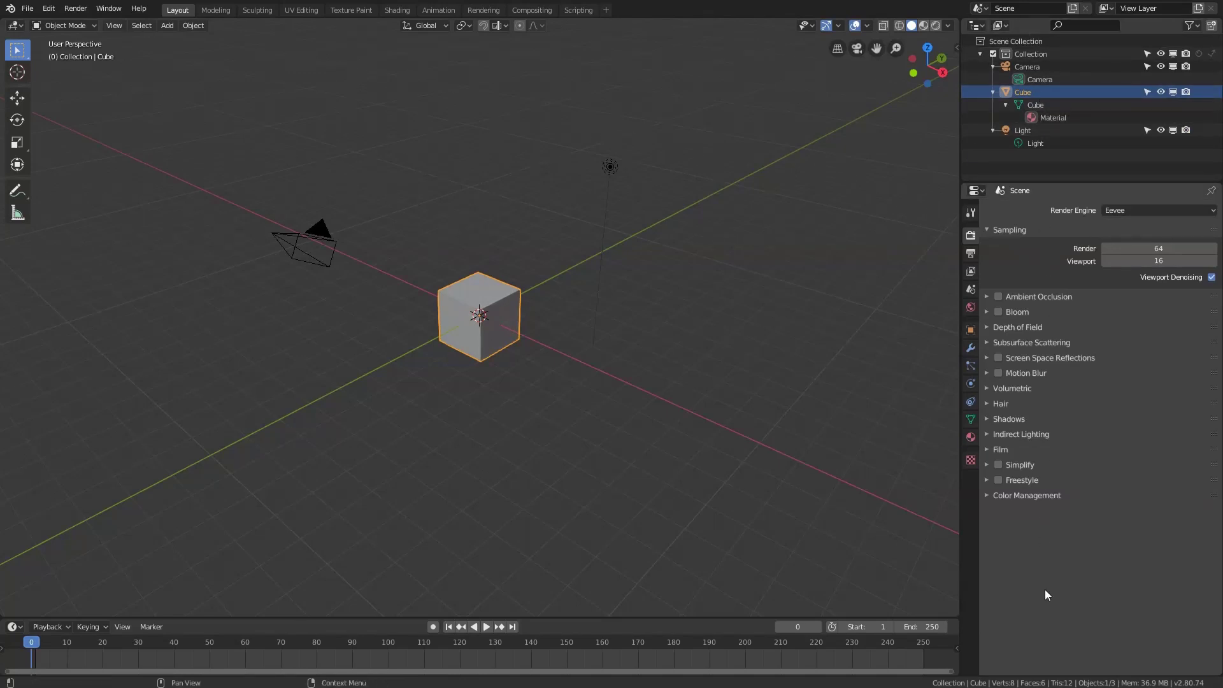
- Scale down the contents of the Properties editor and the viewport toolbar
key(ctrl)
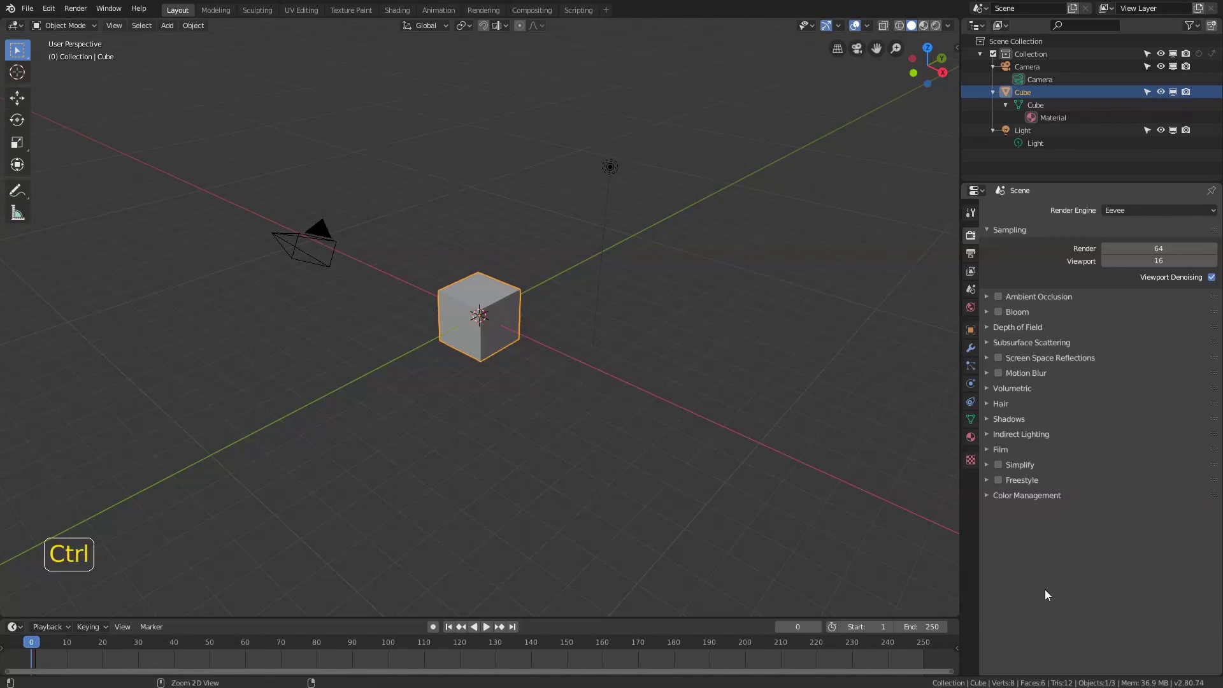
ctrl+middle_drag(1045, 589, 1094, 510)
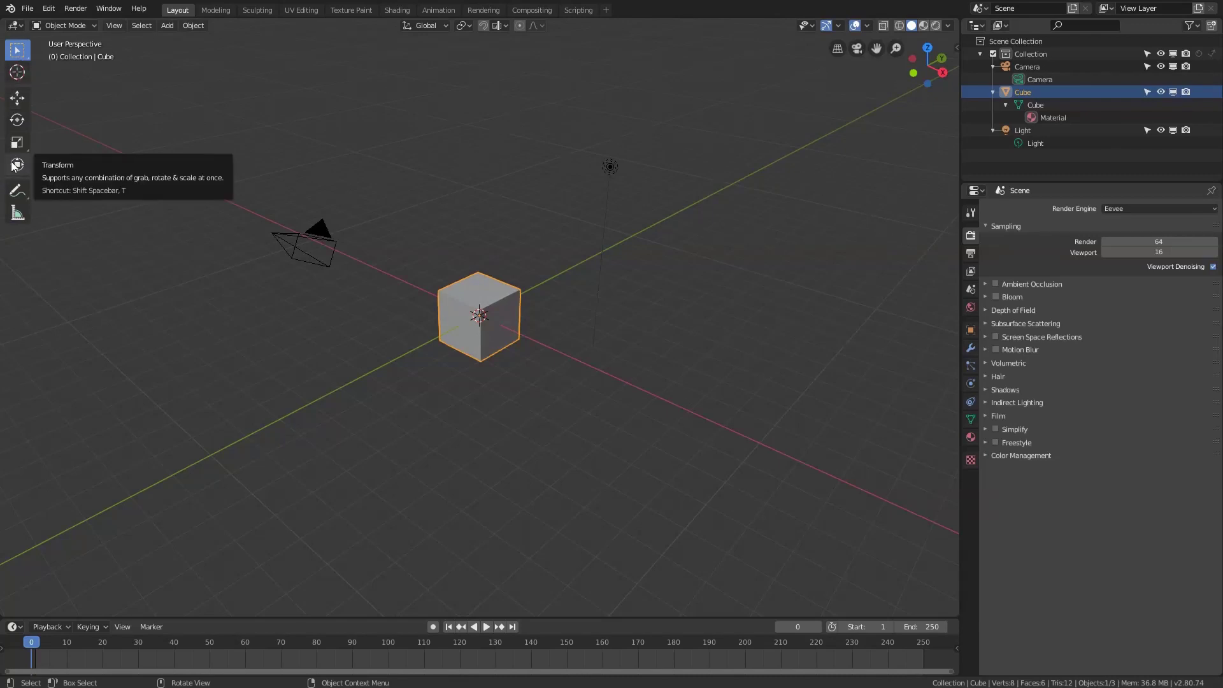
key(ctrl)
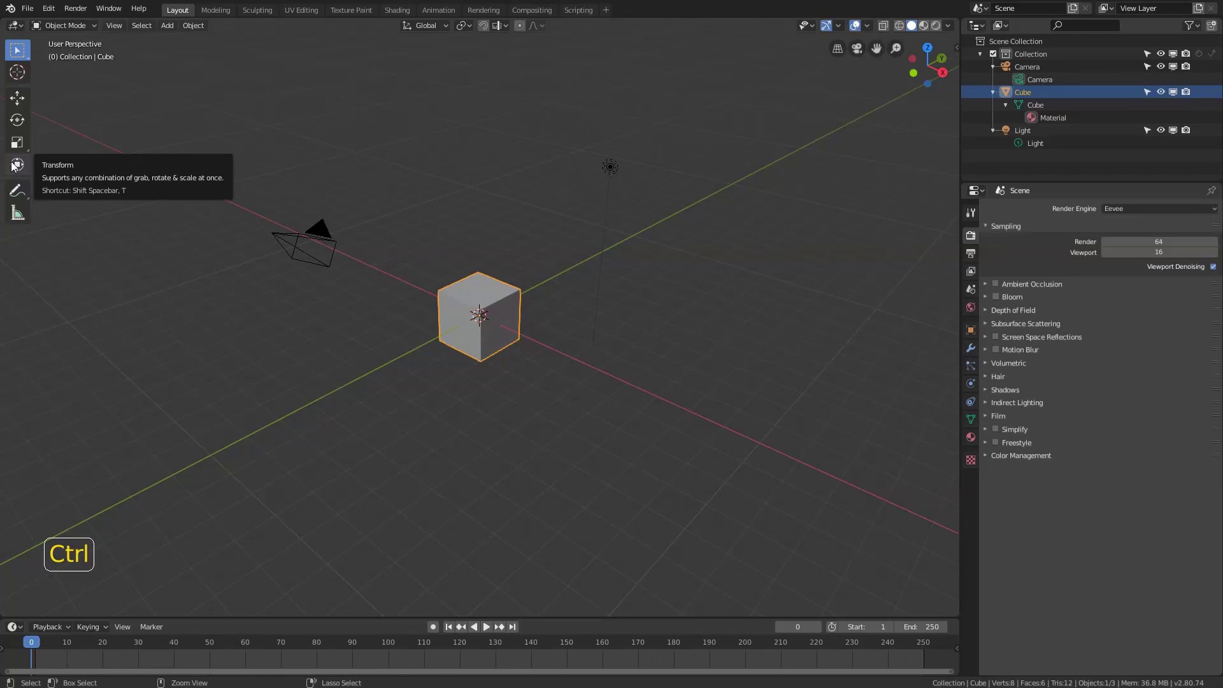
ctrl+middle_drag(13, 167, 46, 557)
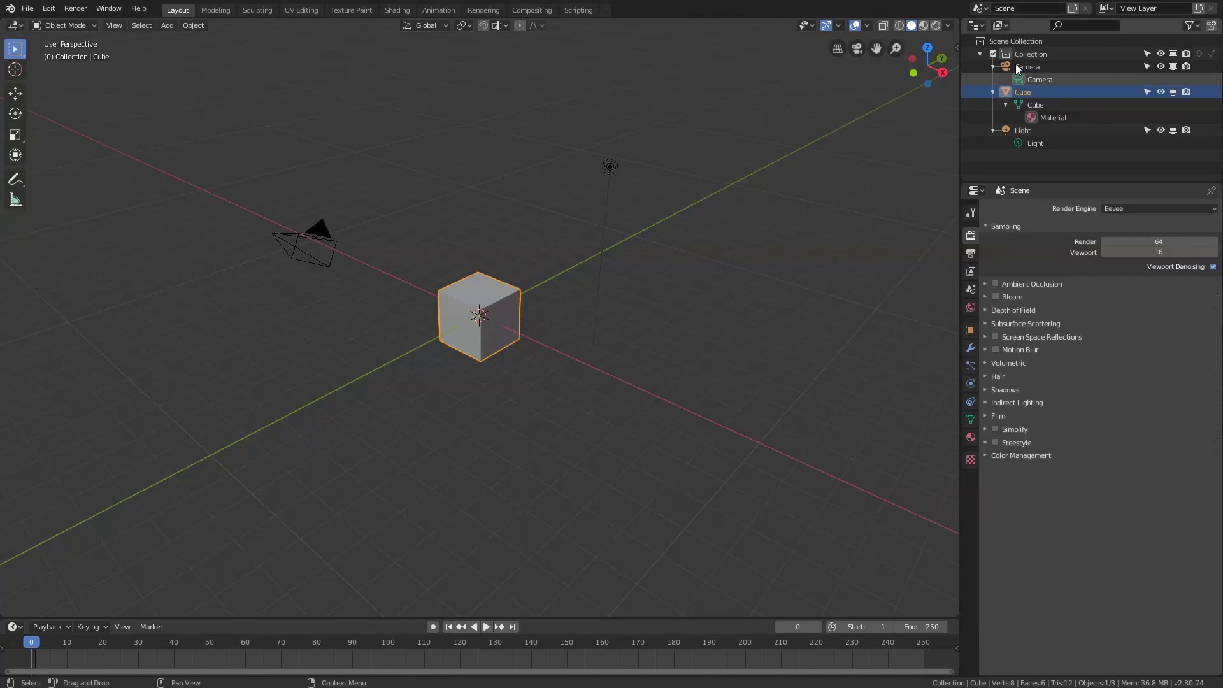
click(972, 190)
click(975, 25)
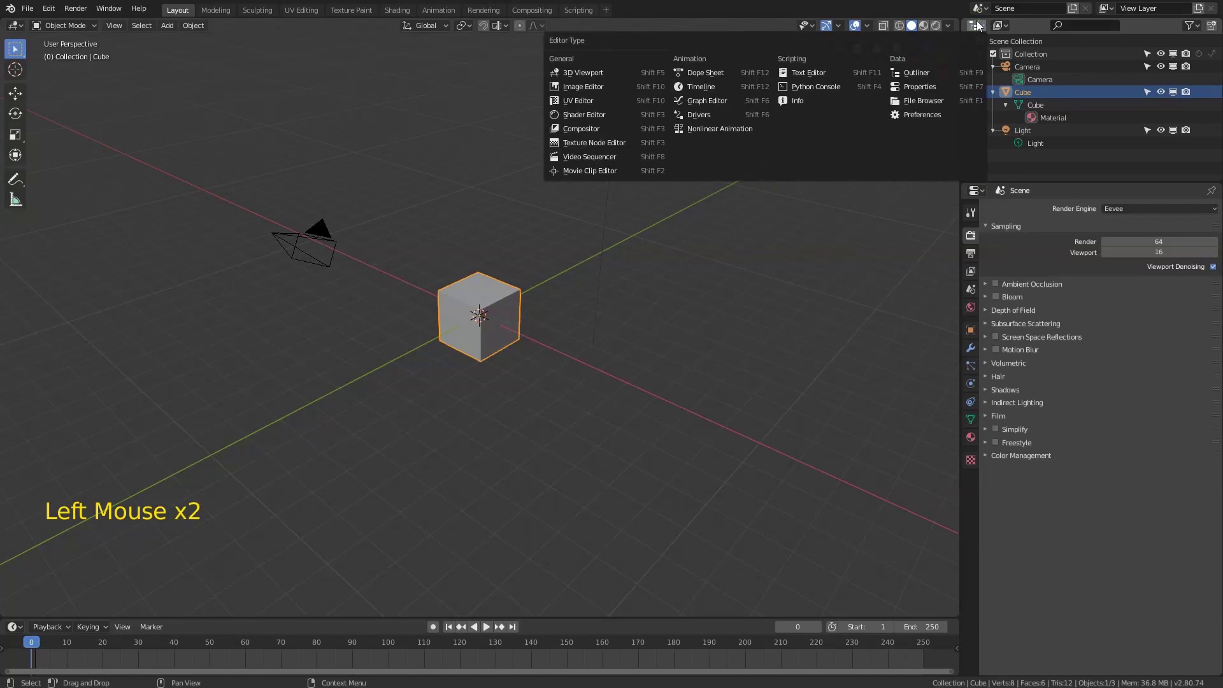
click(14, 25)
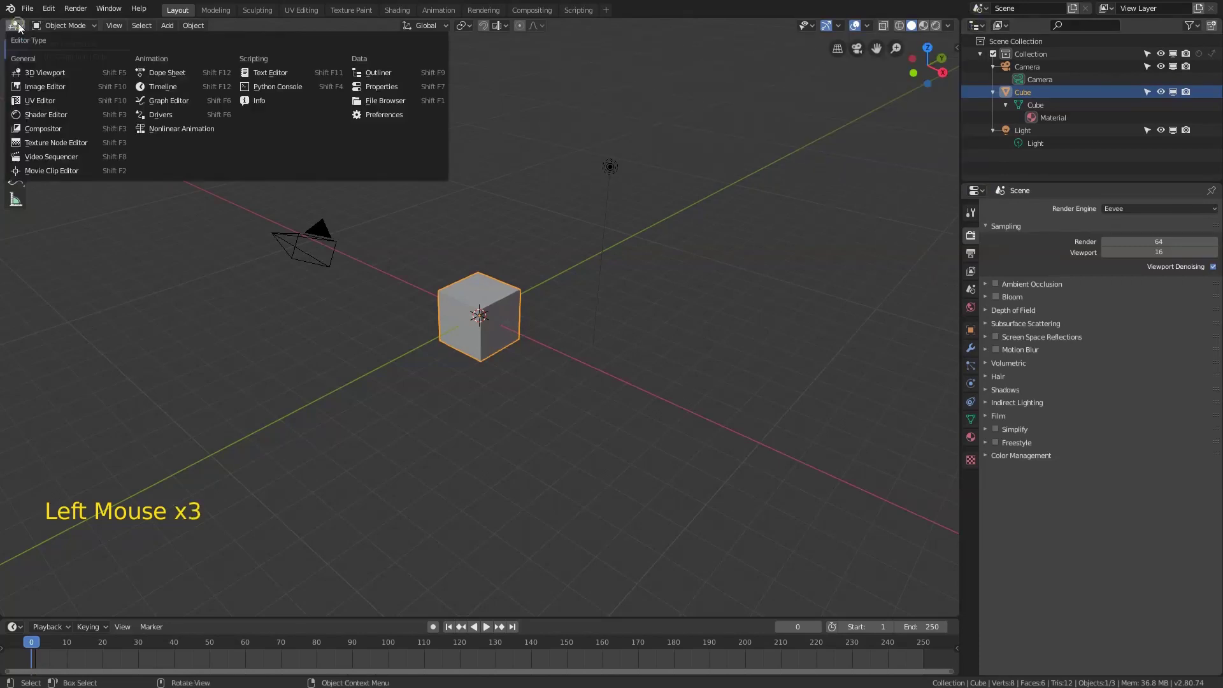
click(13, 626)
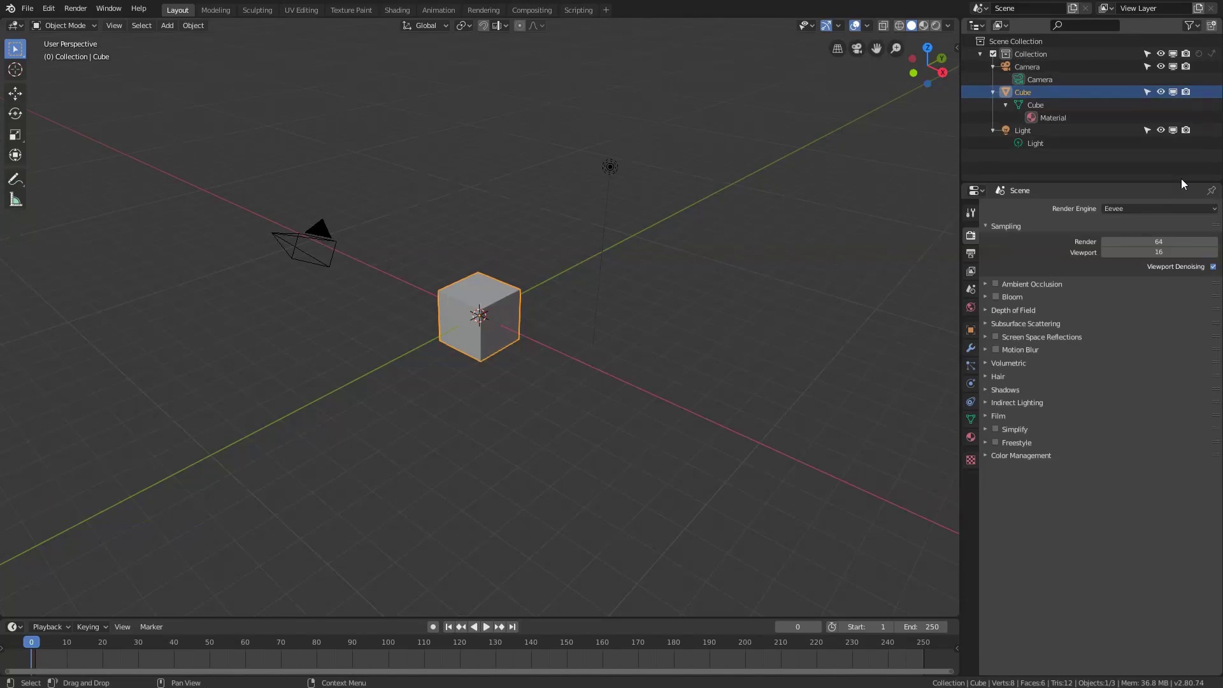
- Make the Outliner area taller and switch its editor type to 3D Viewport
drag(1107, 184, 1099, 290)
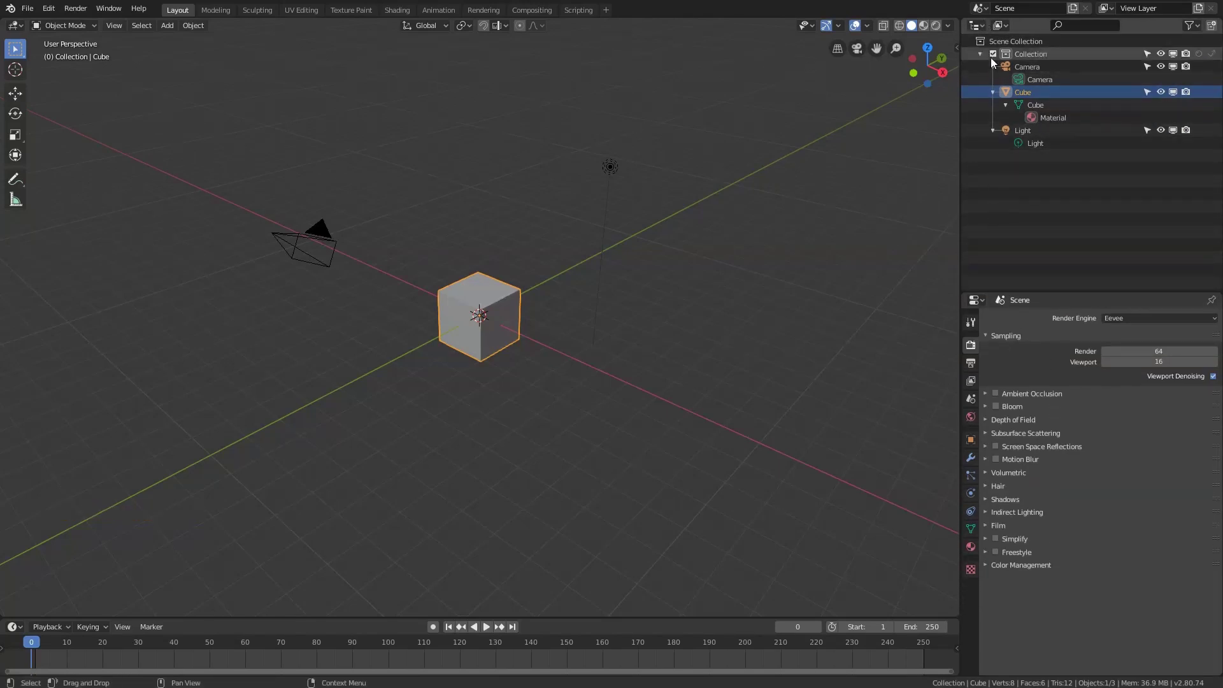
click(976, 25)
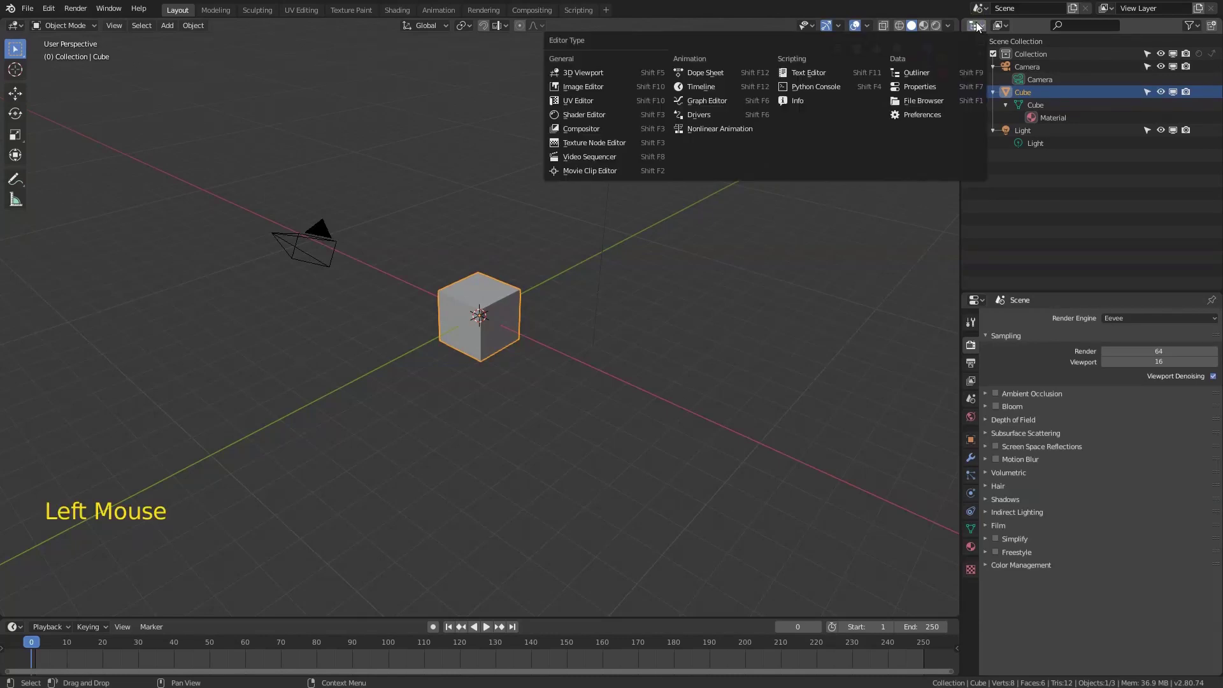
click(575, 72)
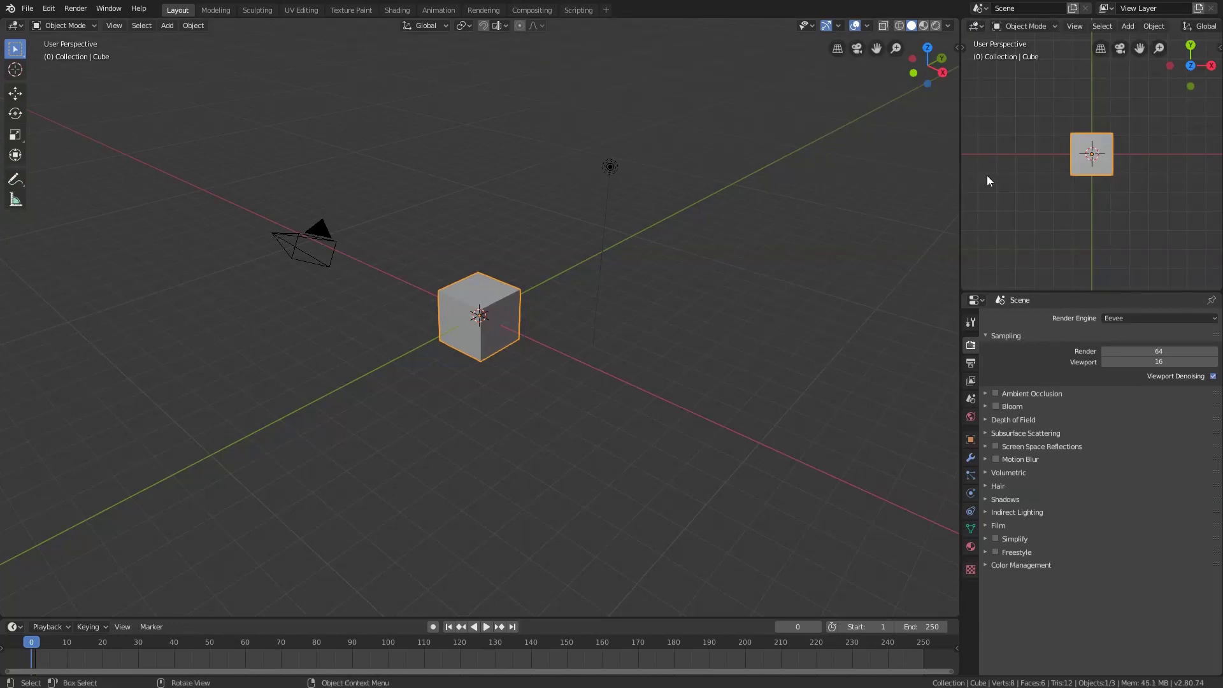
- Set the small 3D viewport to a closer camera view and orbit around the cube in the main viewport
key(KP_0)
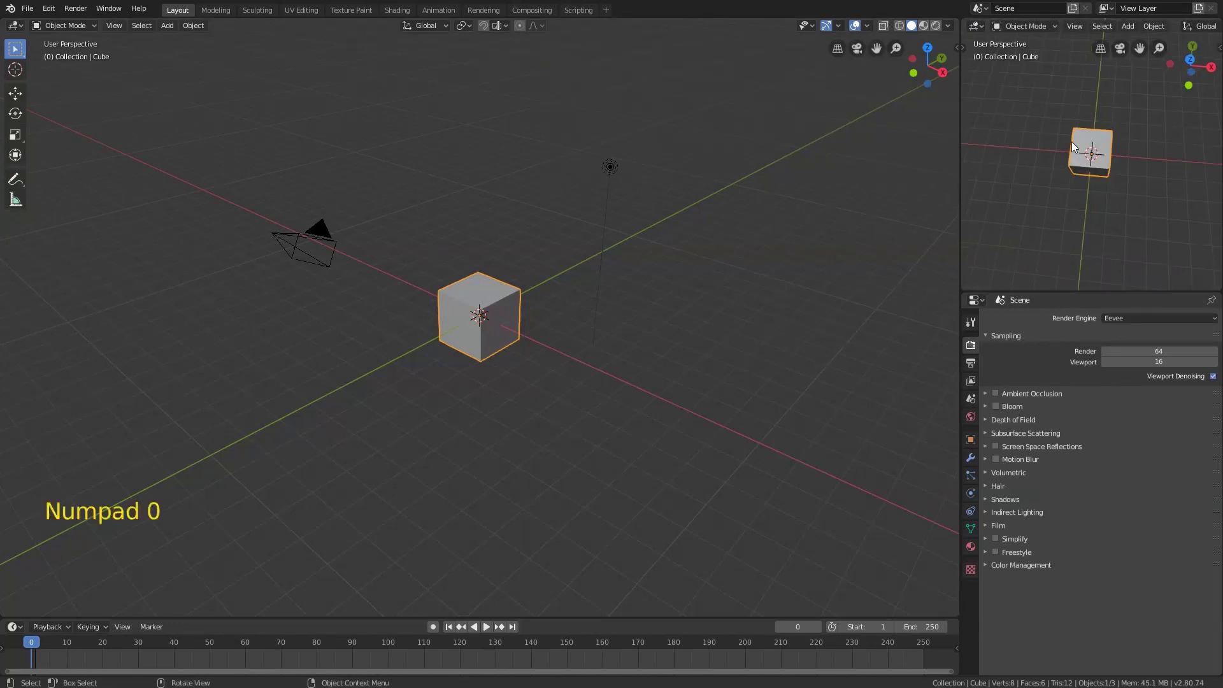
scroll(1033, 159, up, 3)
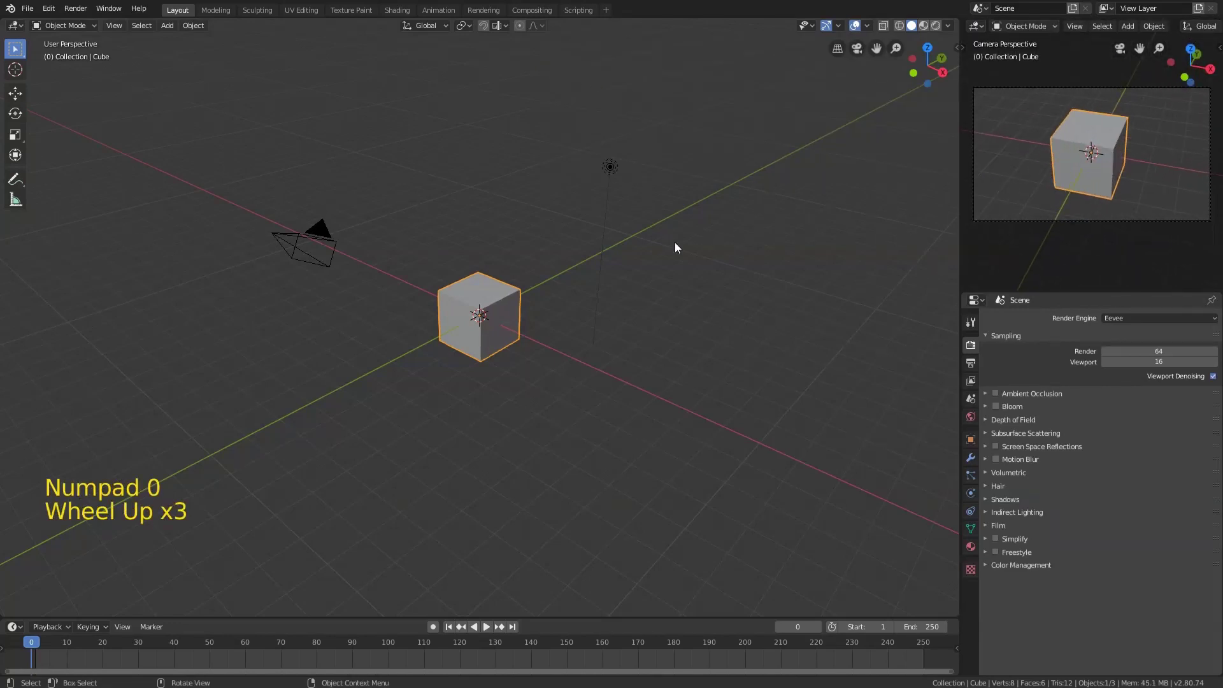
middle_drag(674, 243, 456, 342)
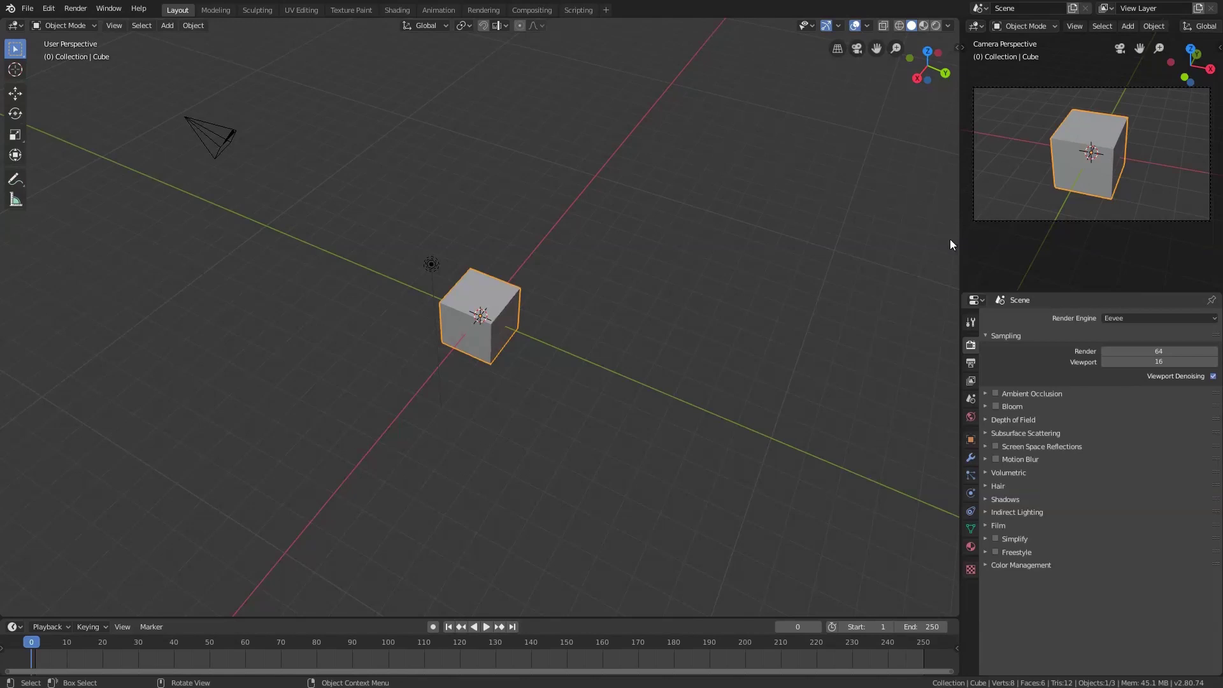
- Switch the Properties editor to the Dope Sheet and back to Properties
click(974, 300)
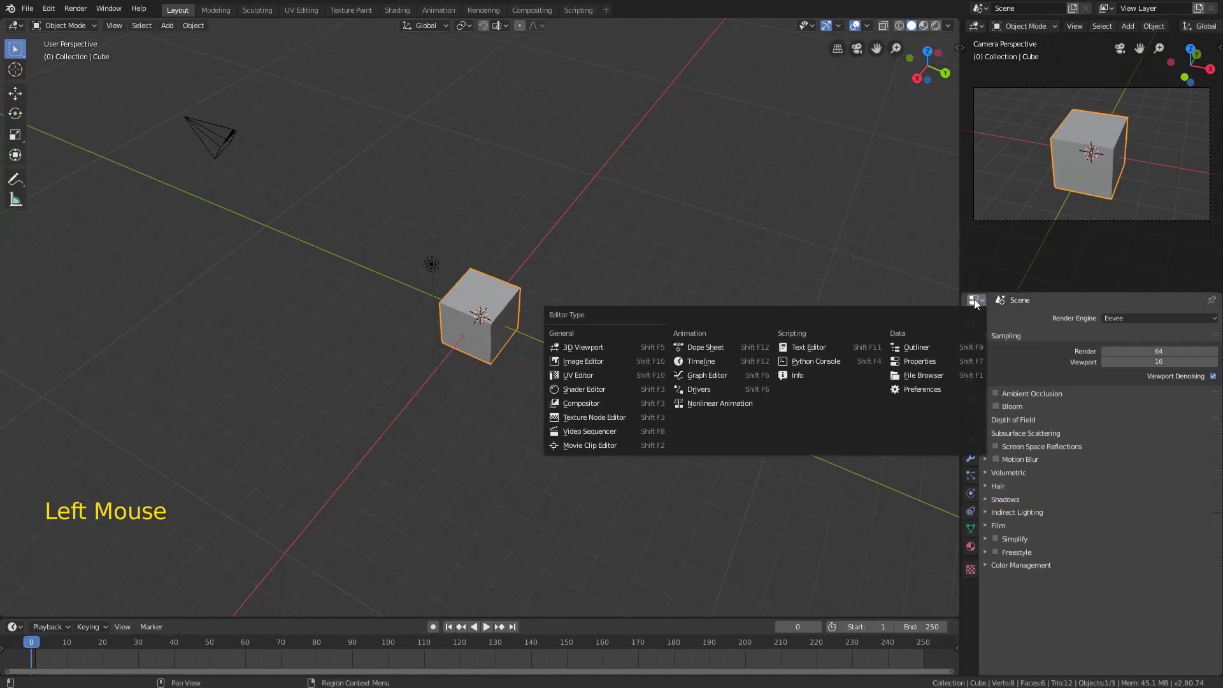
click(695, 347)
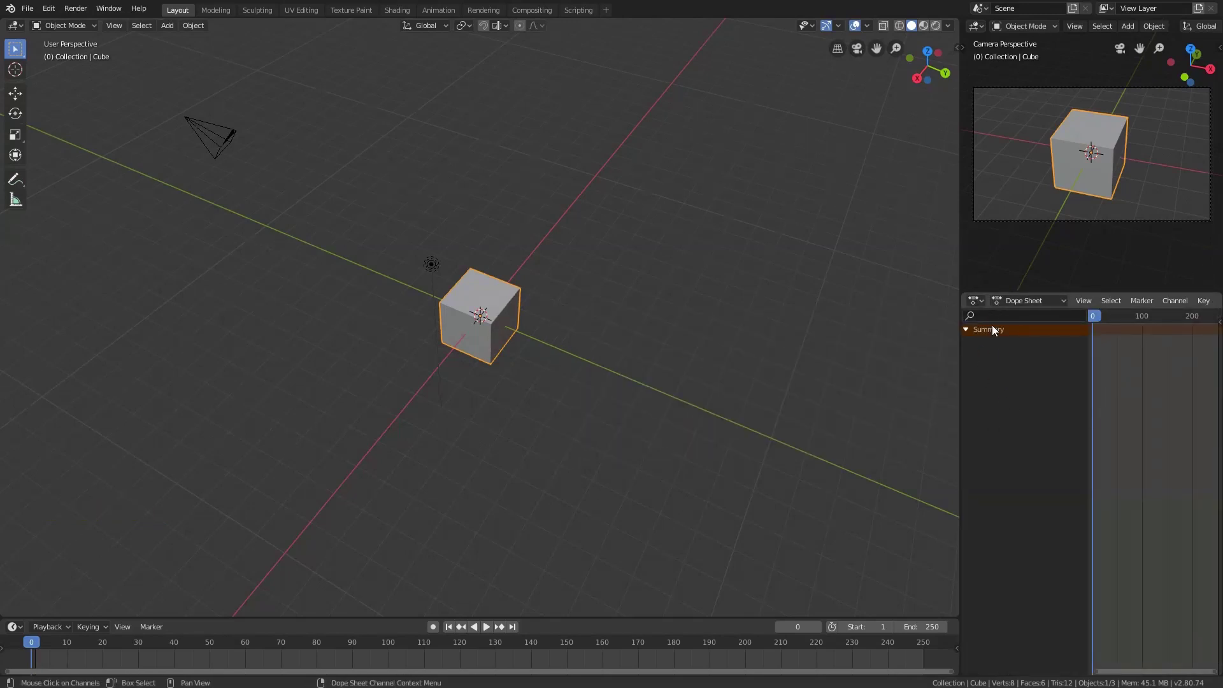
click(975, 300)
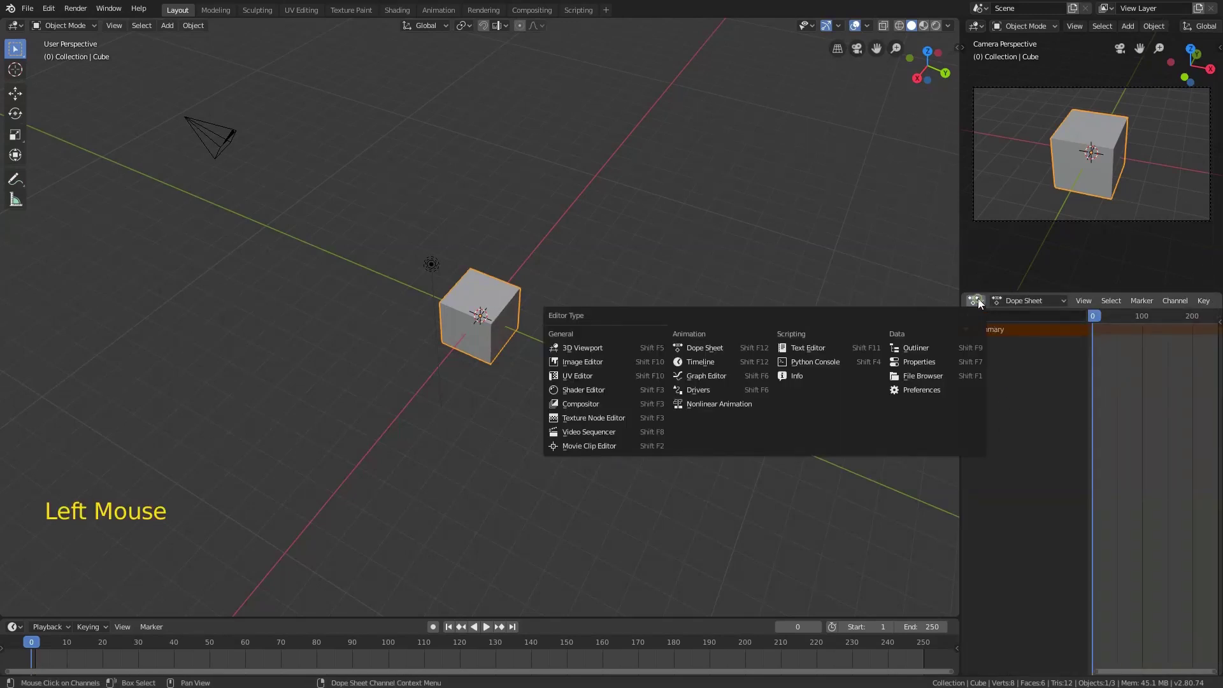
click(916, 363)
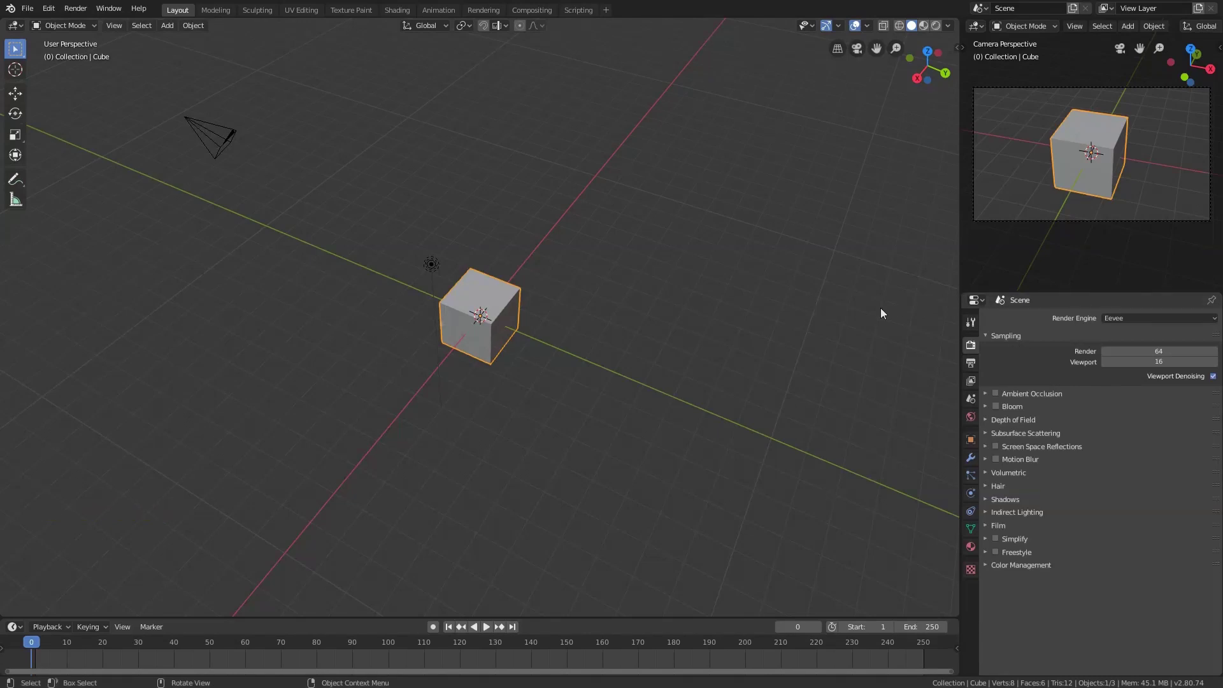